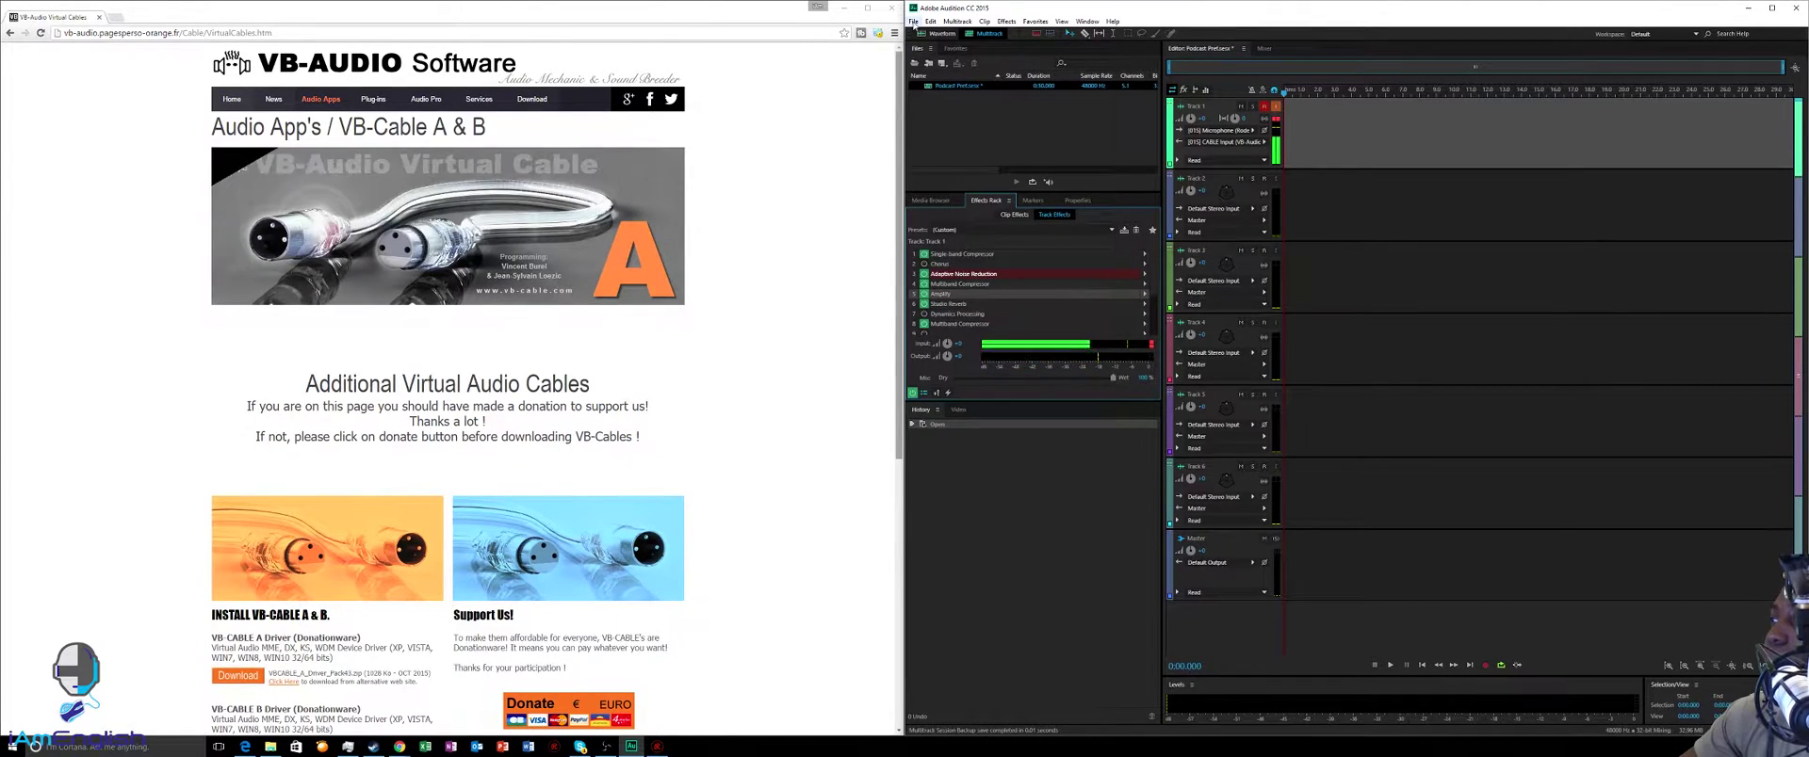
{"action": "left_click", "coordinate": [913, 21]}
{"action": "mouse_move", "coordinate": [1070, 35]}
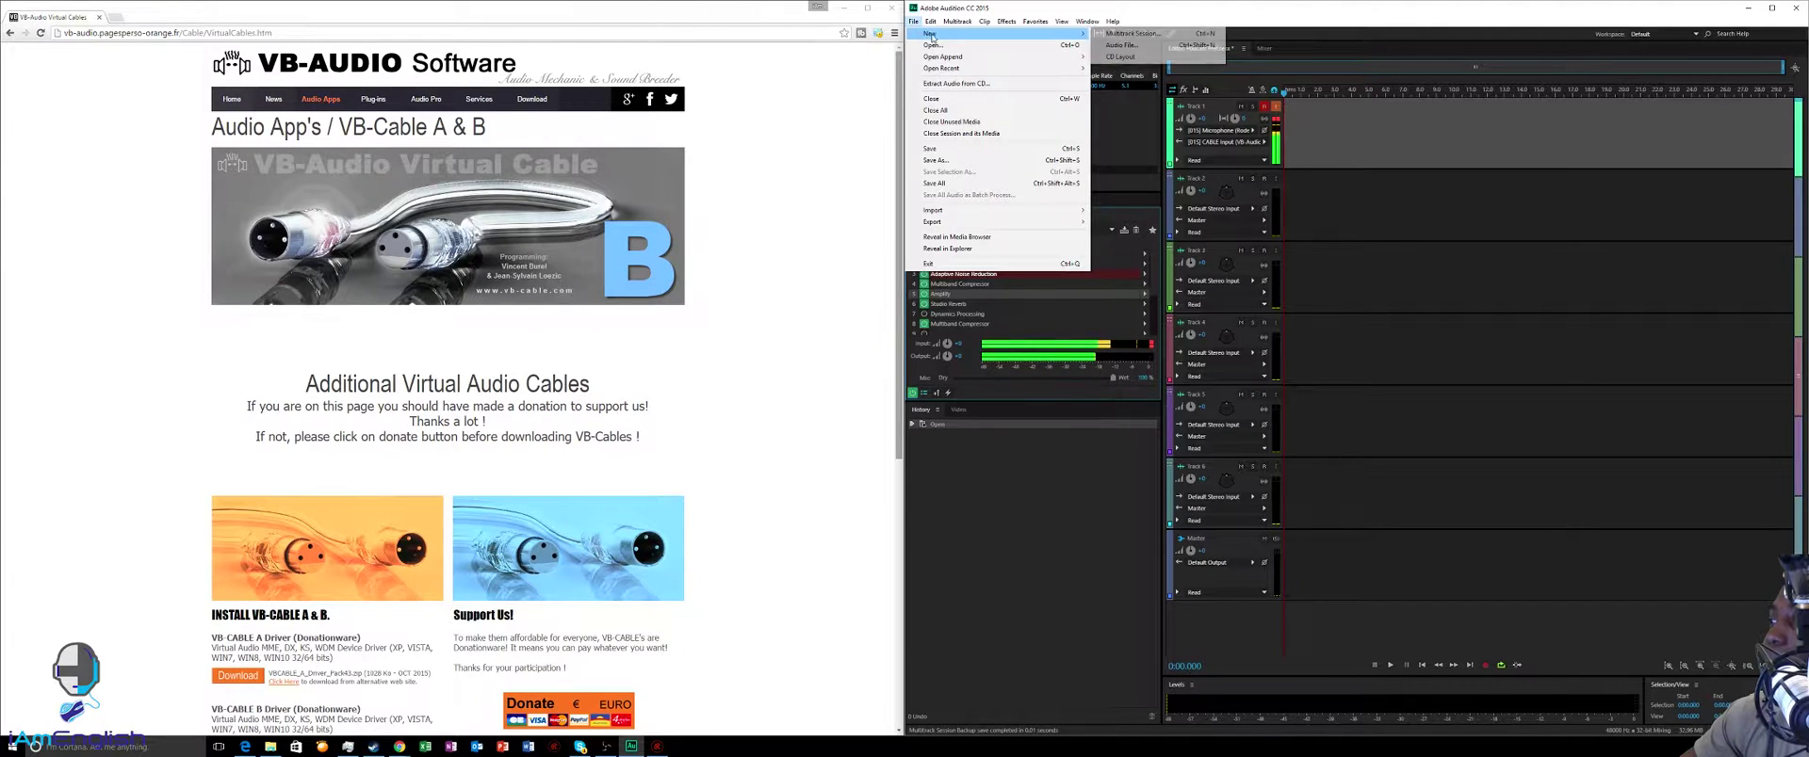
{"action": "left_click", "coordinate": [1112, 21]}
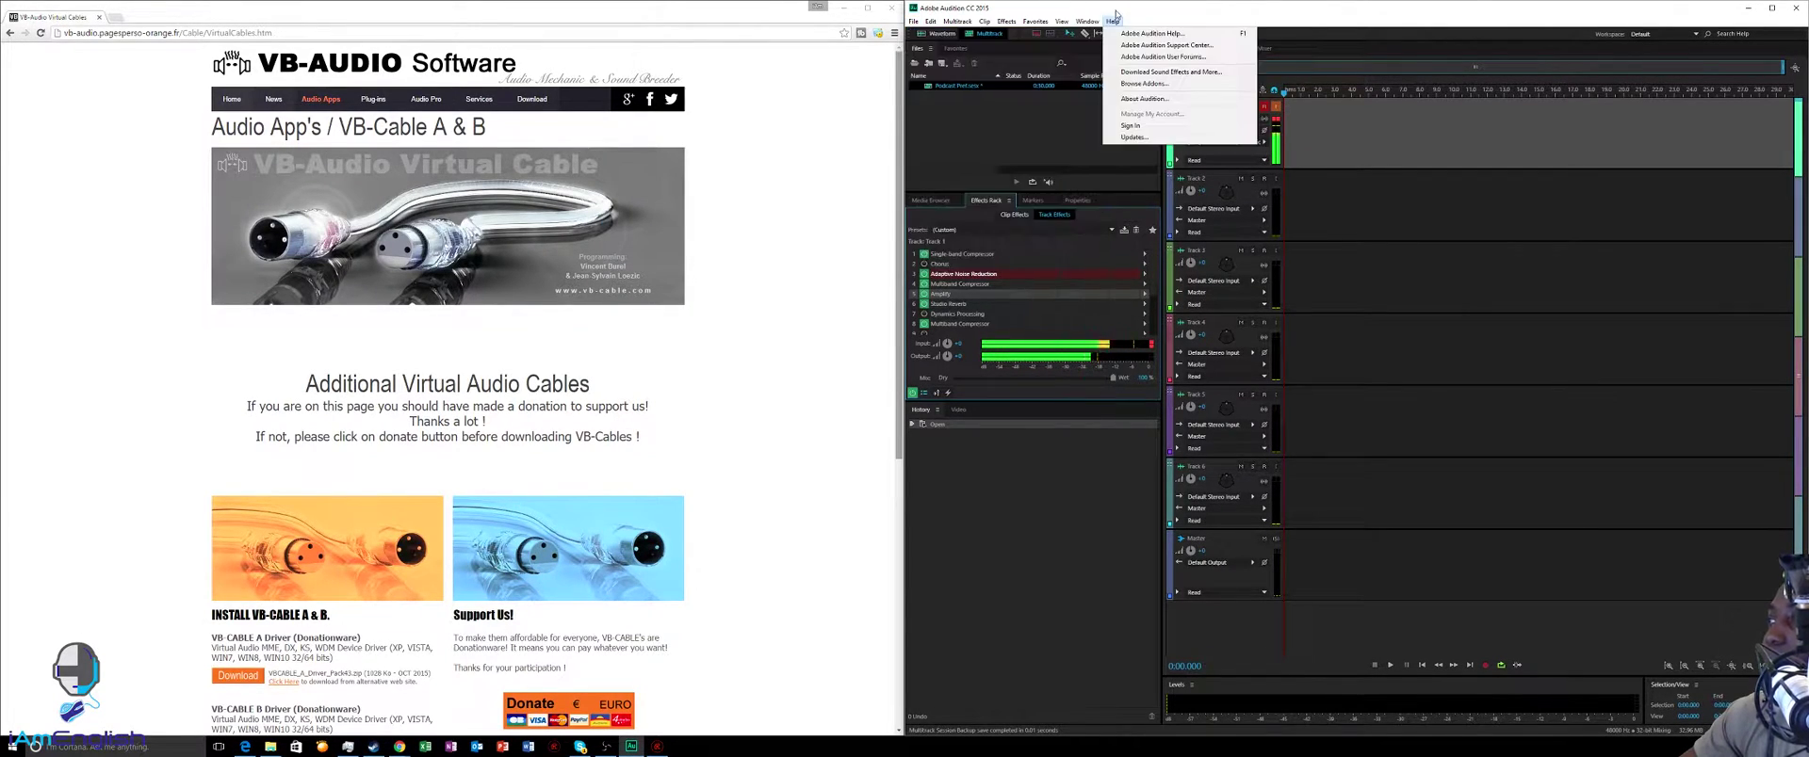
{"action": "left_click", "coordinate": [1028, 9]}
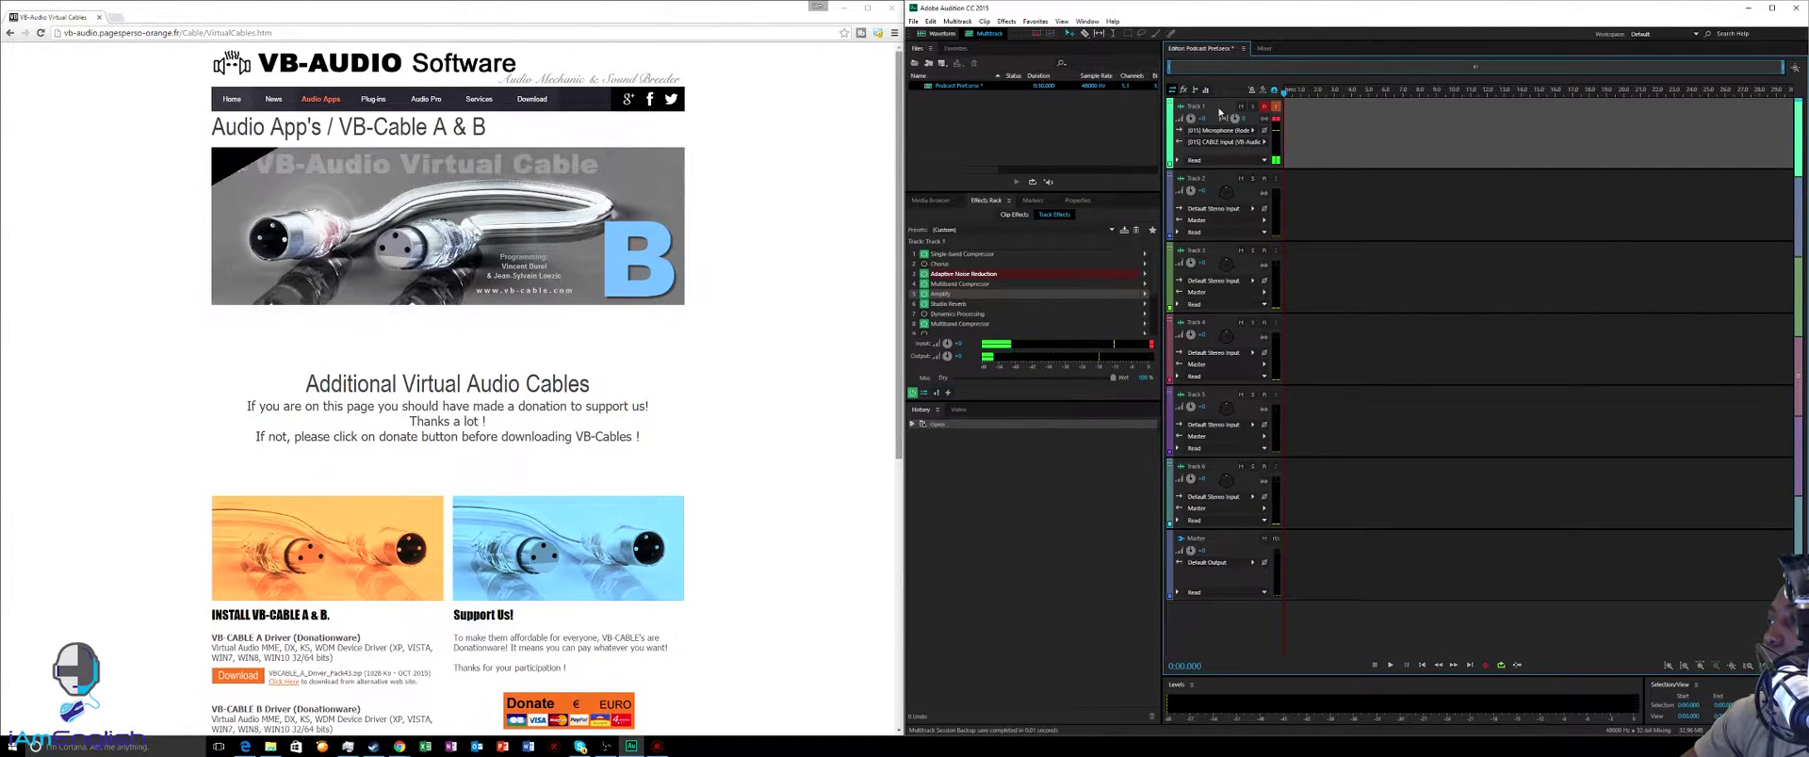
{"action": "left_click", "coordinate": [1221, 181]}
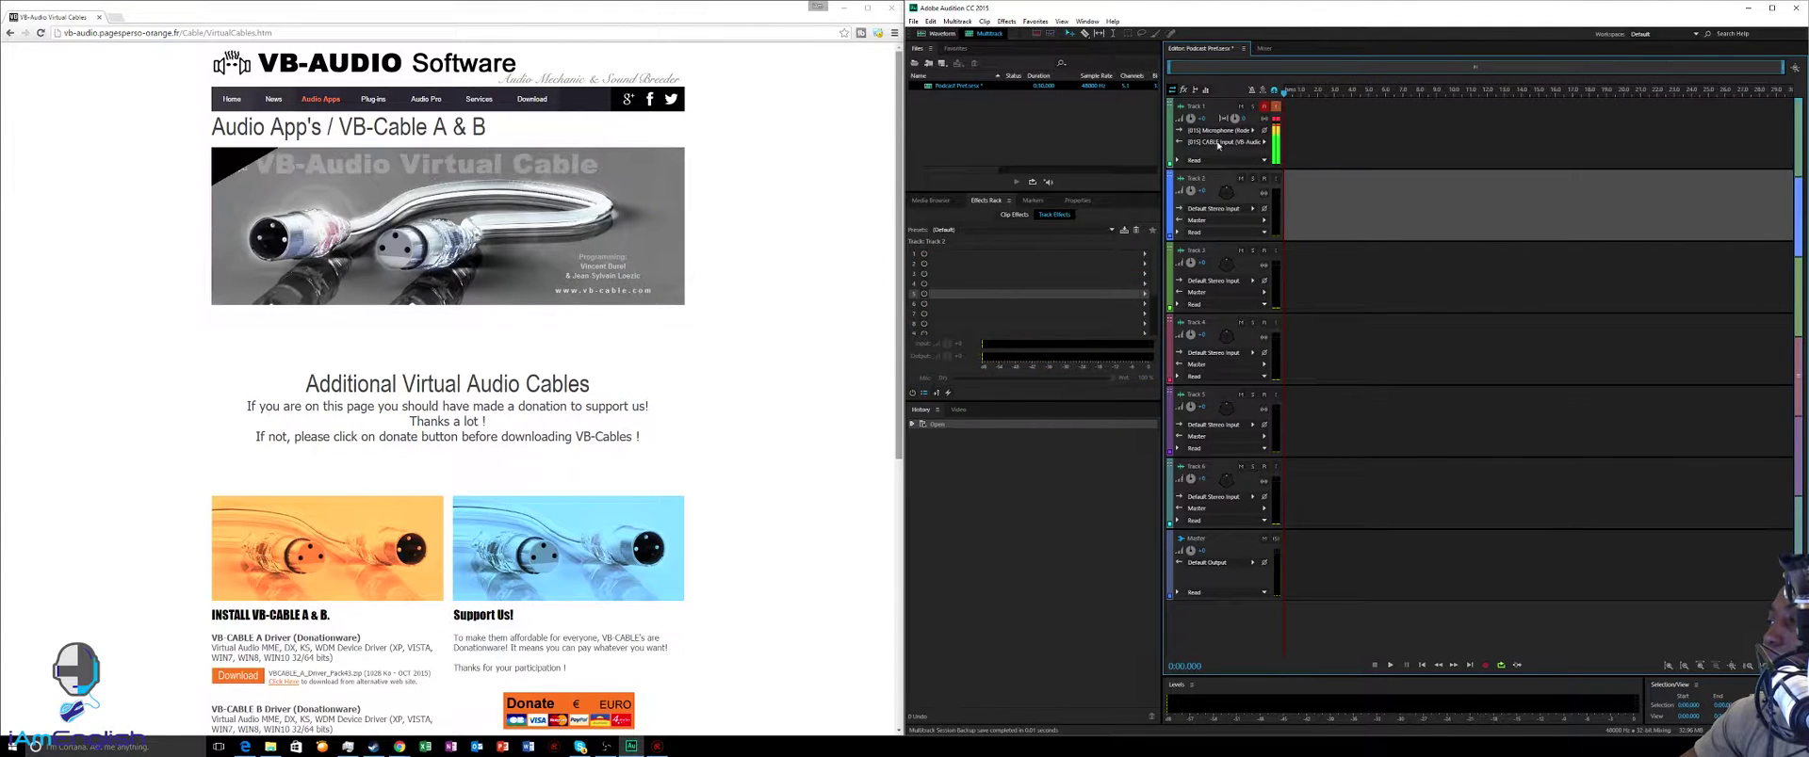
{"action": "left_click", "coordinate": [1220, 108]}
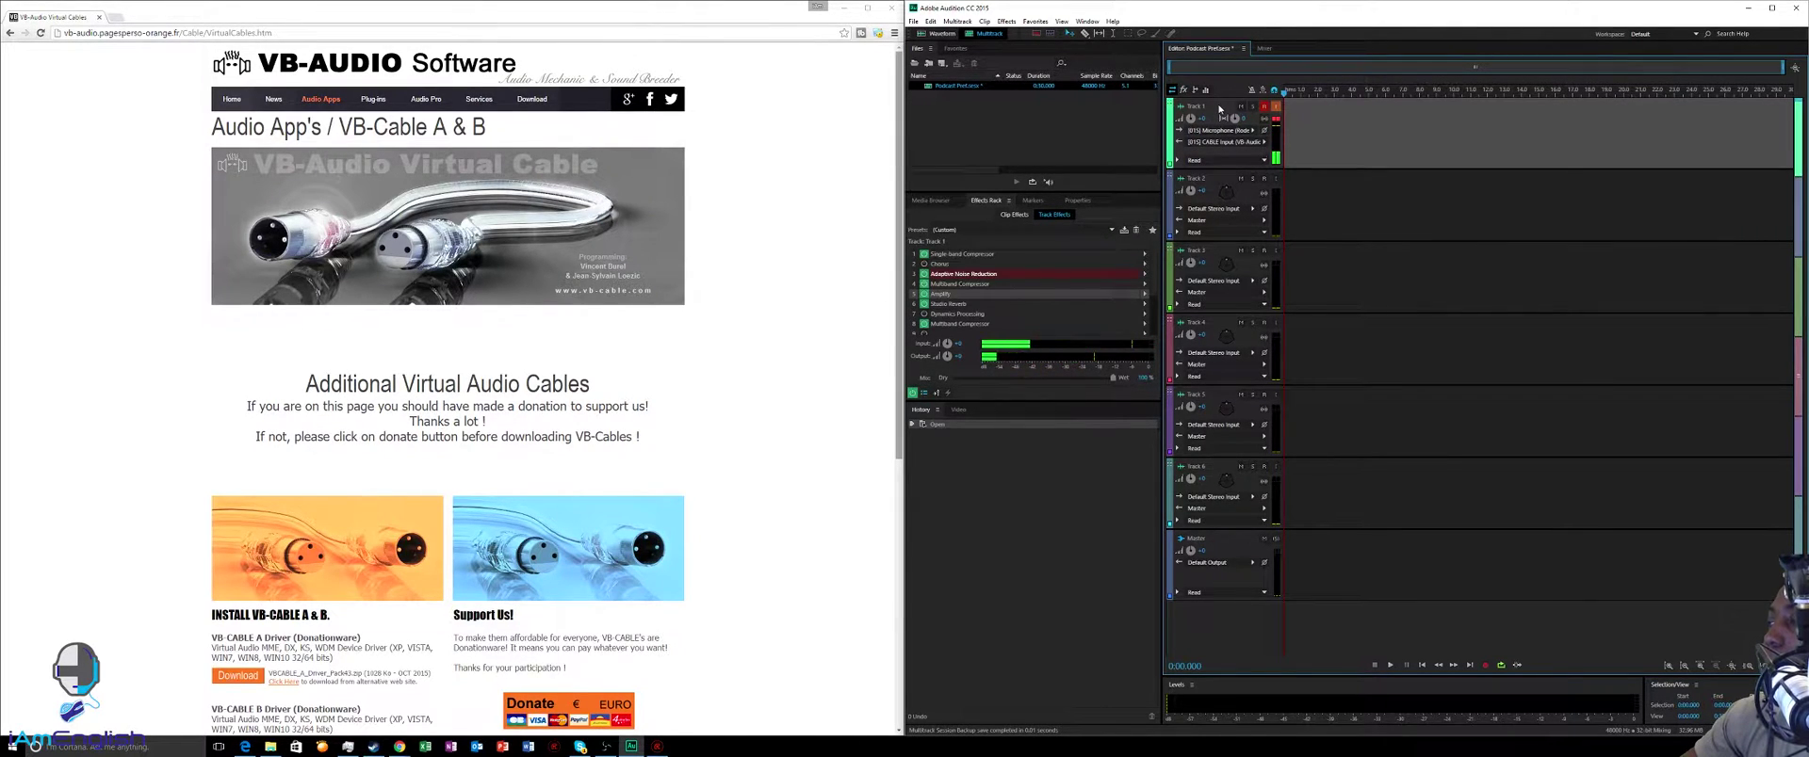
Step: Open the Audio Hardware preferences and examine the device class, default input, default output and latency settings
{"action": "left_click", "coordinate": [929, 21]}
{"action": "mouse_move", "coordinate": [1006, 381]}
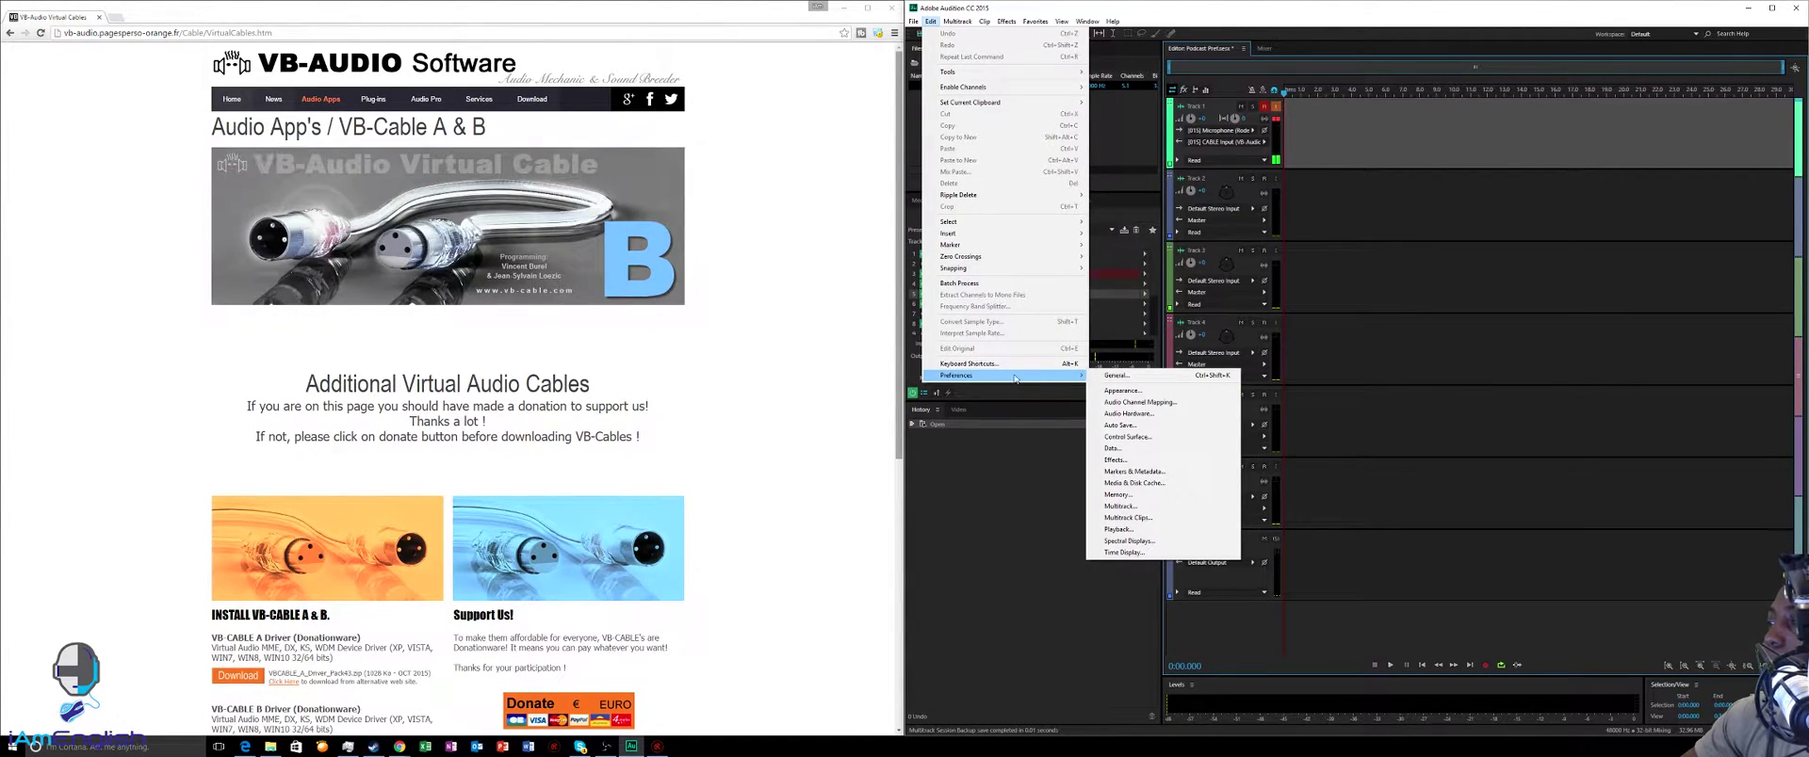
{"action": "left_click", "coordinate": [1138, 416]}
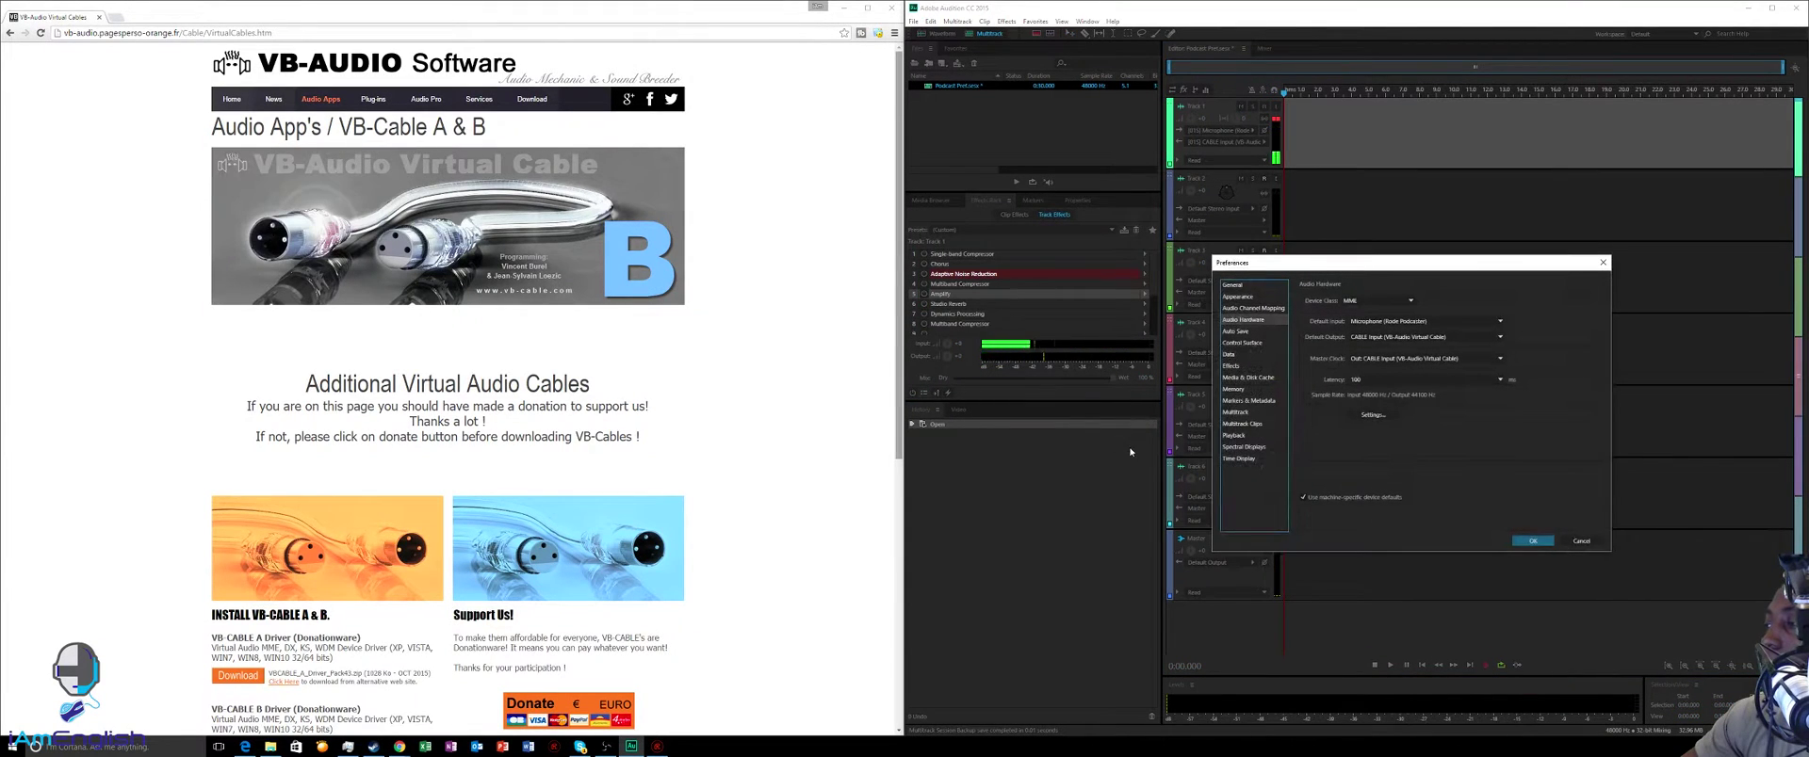
{"action": "left_click_drag", "start_coordinate": [1369, 266], "coordinate": [1326, 175]}
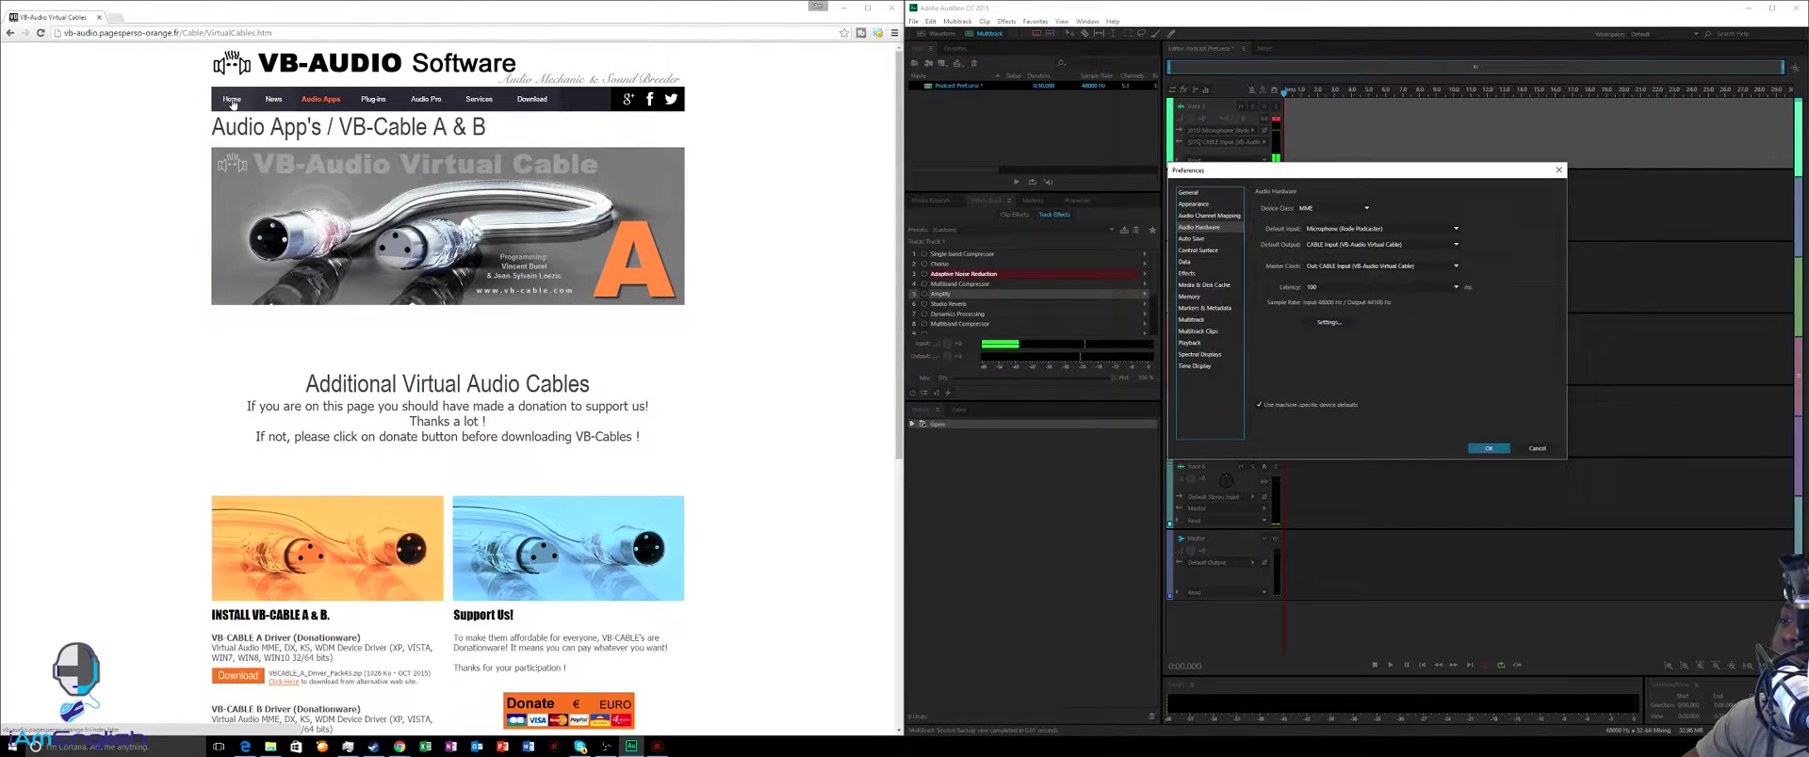
Step: Browse the VB-Audio website's Audio Apps page to the VB-CABLE Virtual Audio Device driver download section
{"action": "left_click", "coordinate": [309, 101]}
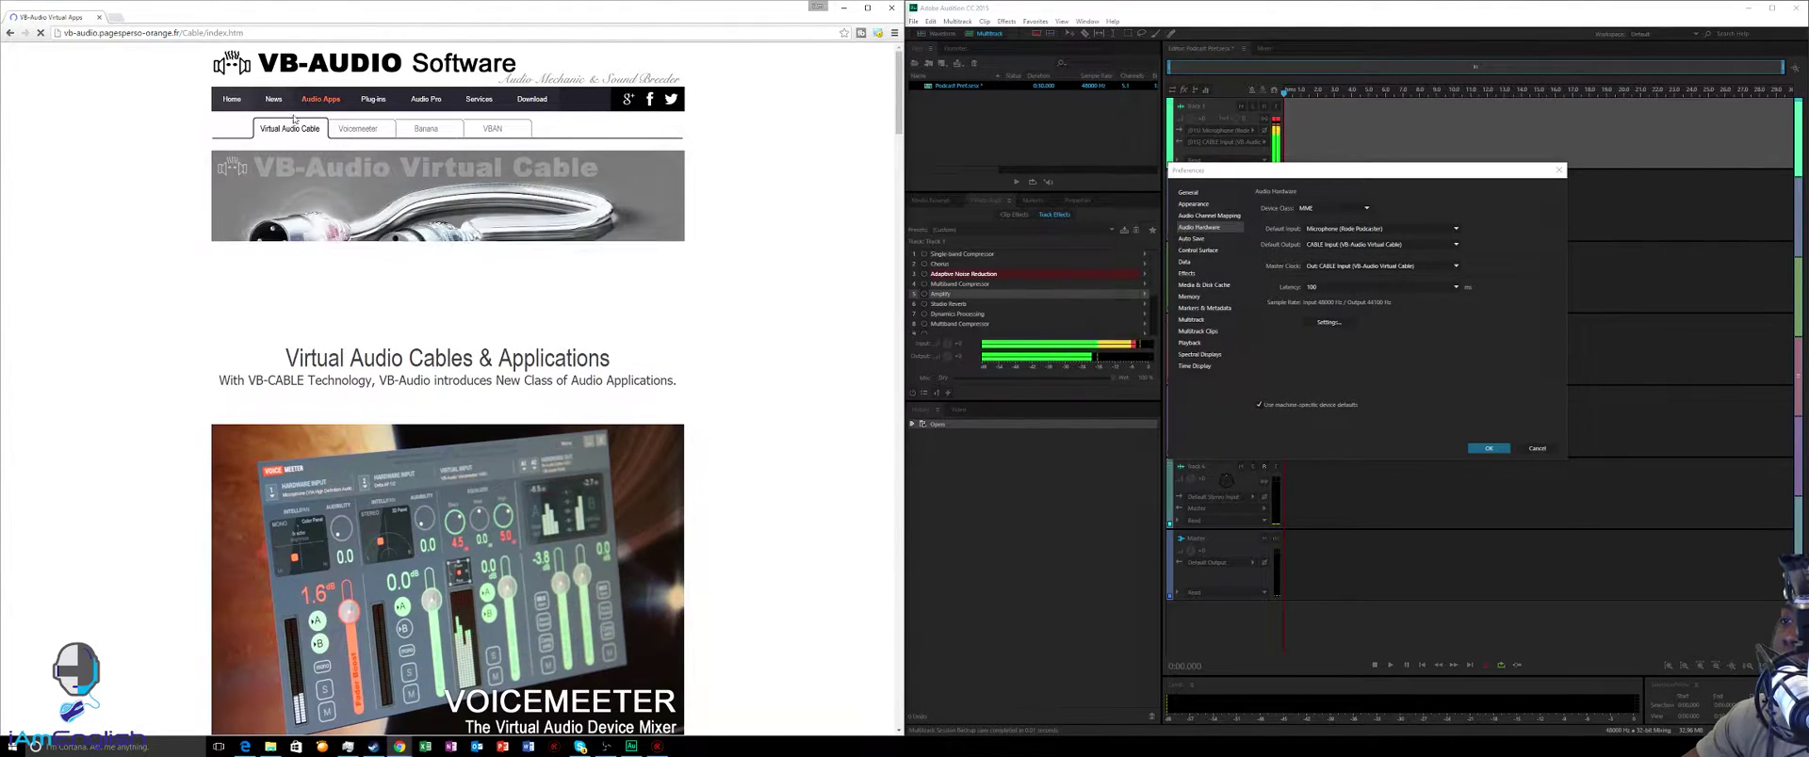
{"action": "left_click", "coordinate": [227, 101]}
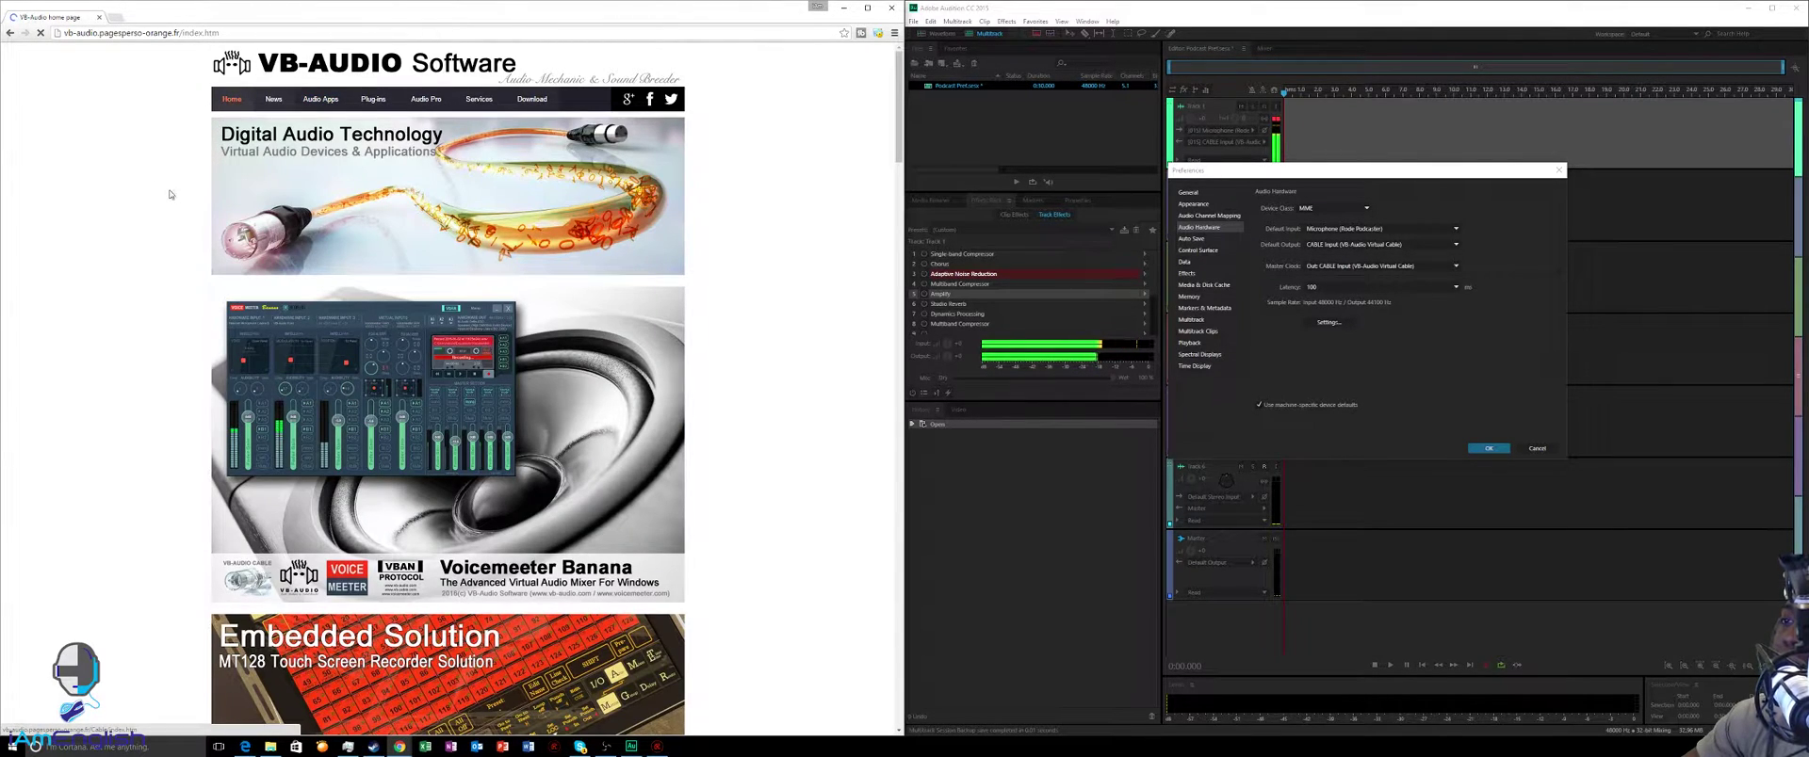
{"action": "left_click", "coordinate": [321, 100]}
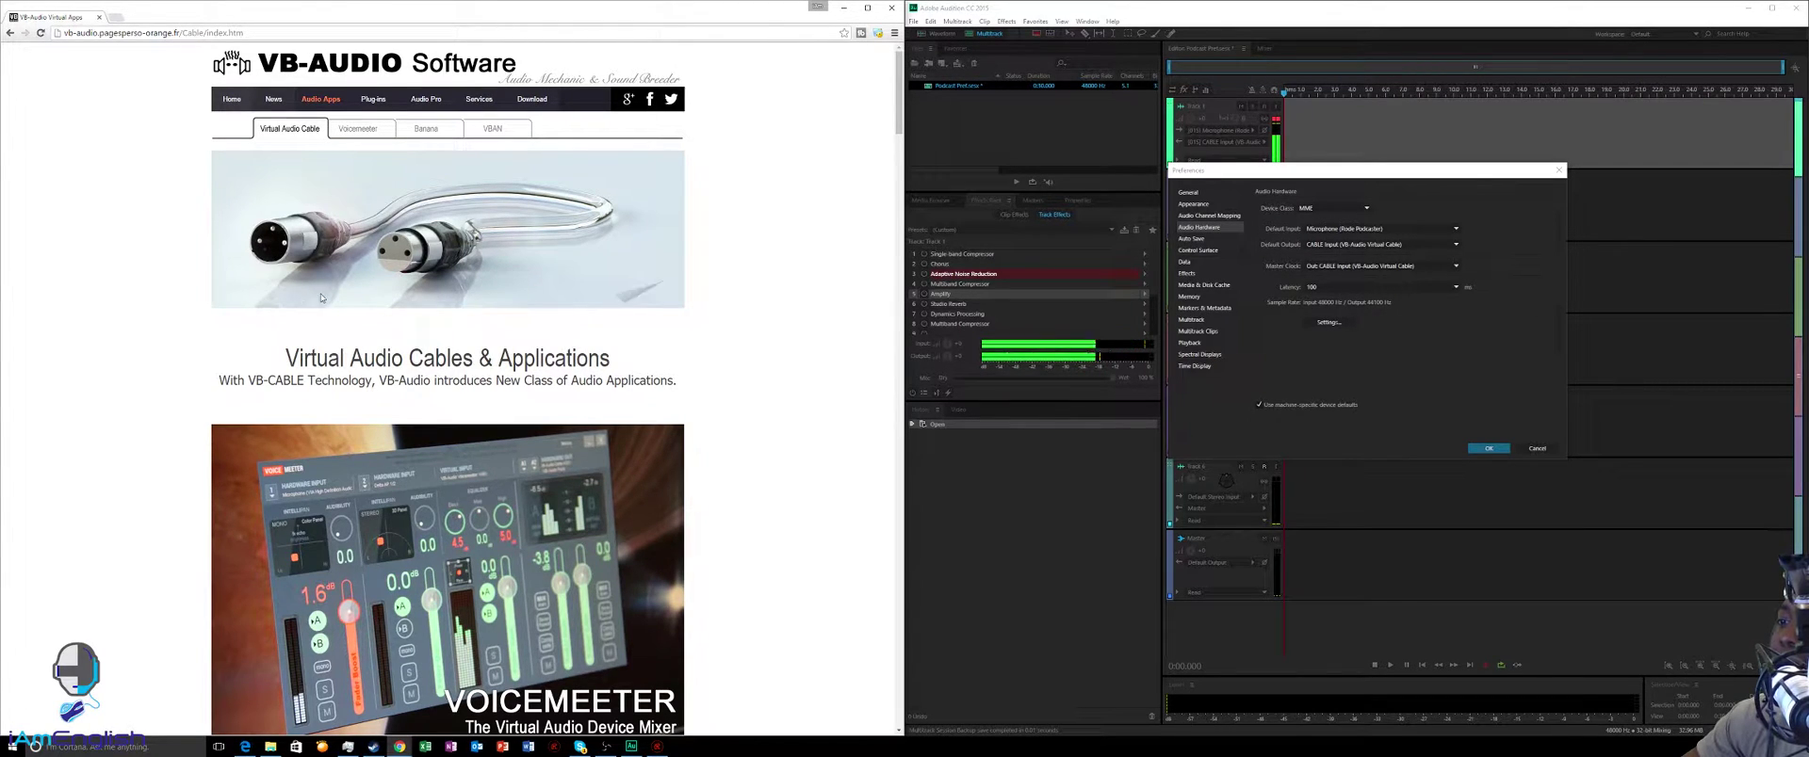
{"action": "scroll", "coordinate": [141, 325], "scroll_direction": "down", "scroll_amount": 5}
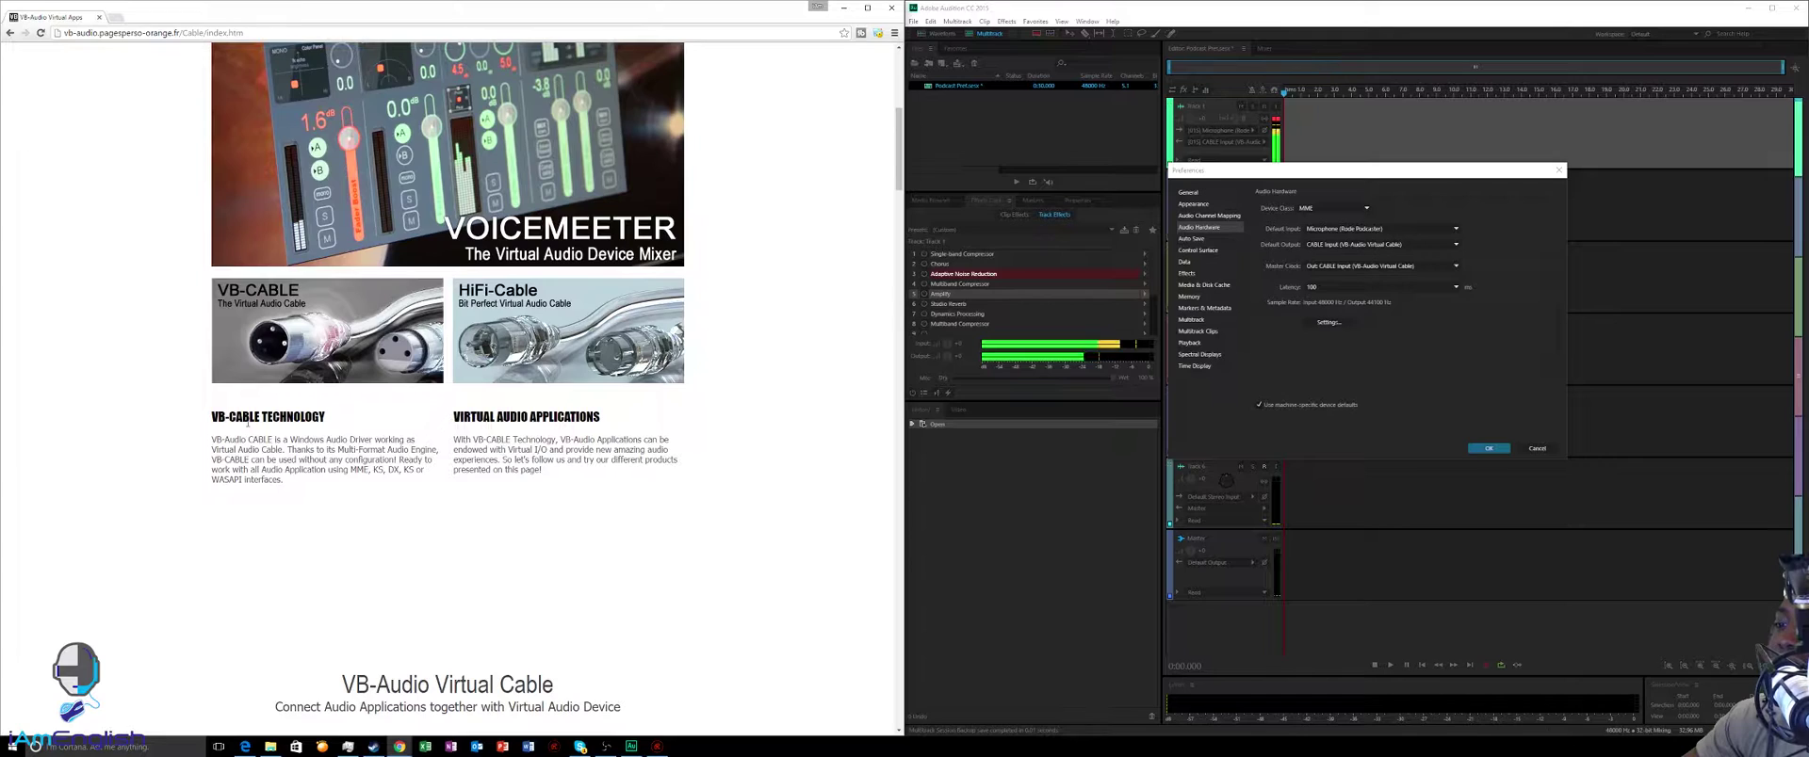
{"action": "scroll", "coordinate": [248, 423], "scroll_direction": "down", "scroll_amount": 7}
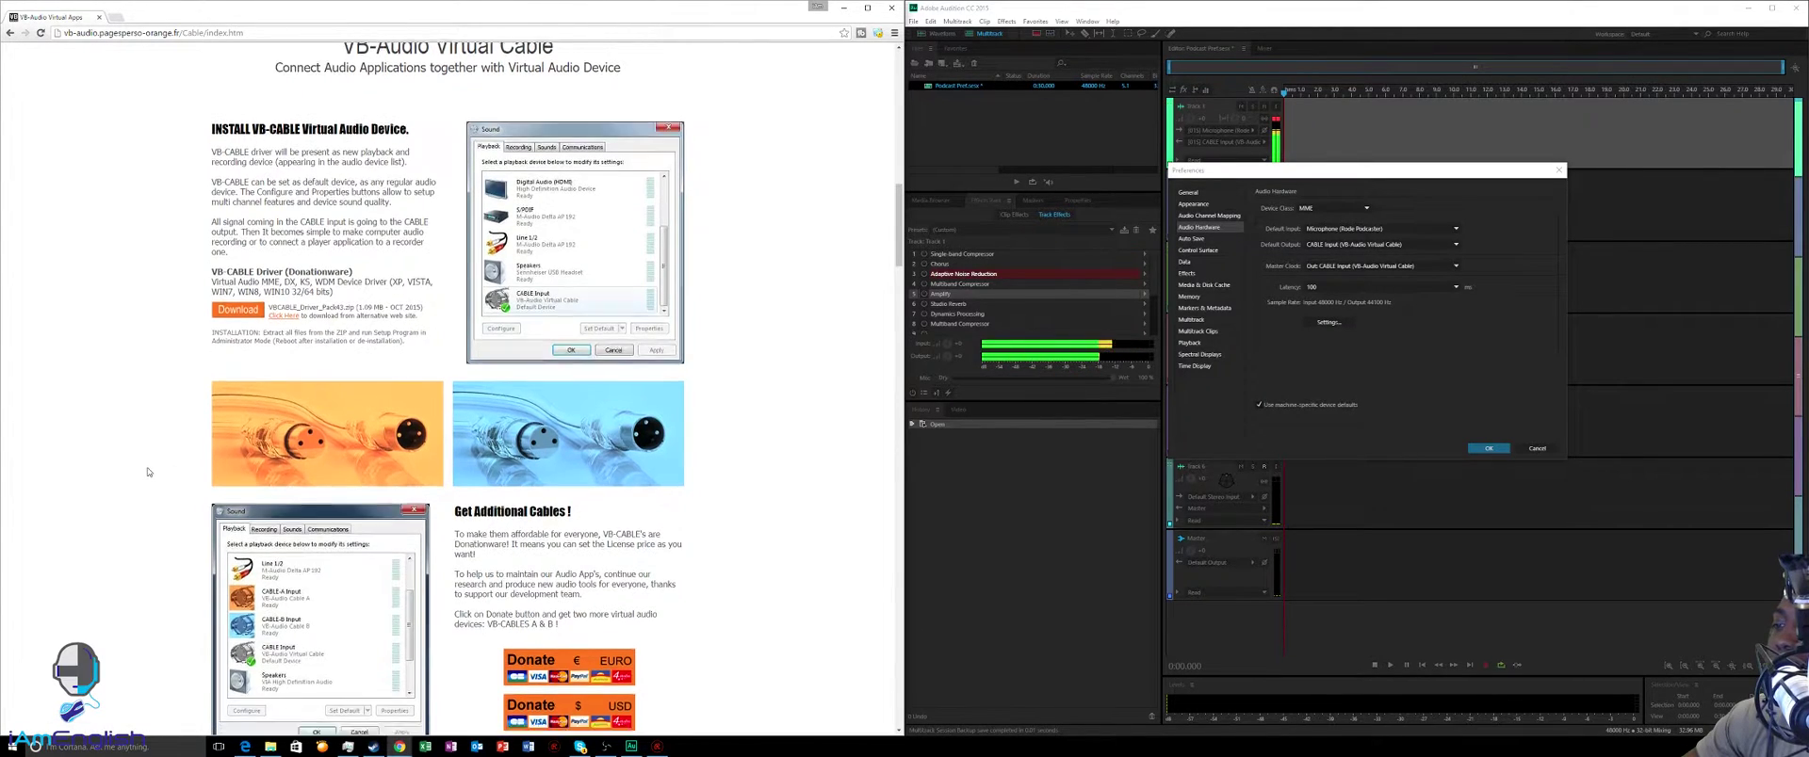
{"action": "scroll", "coordinate": [146, 473], "scroll_direction": "down", "scroll_amount": 3}
{"action": "scroll", "coordinate": [148, 471], "scroll_direction": "up", "scroll_amount": 1}
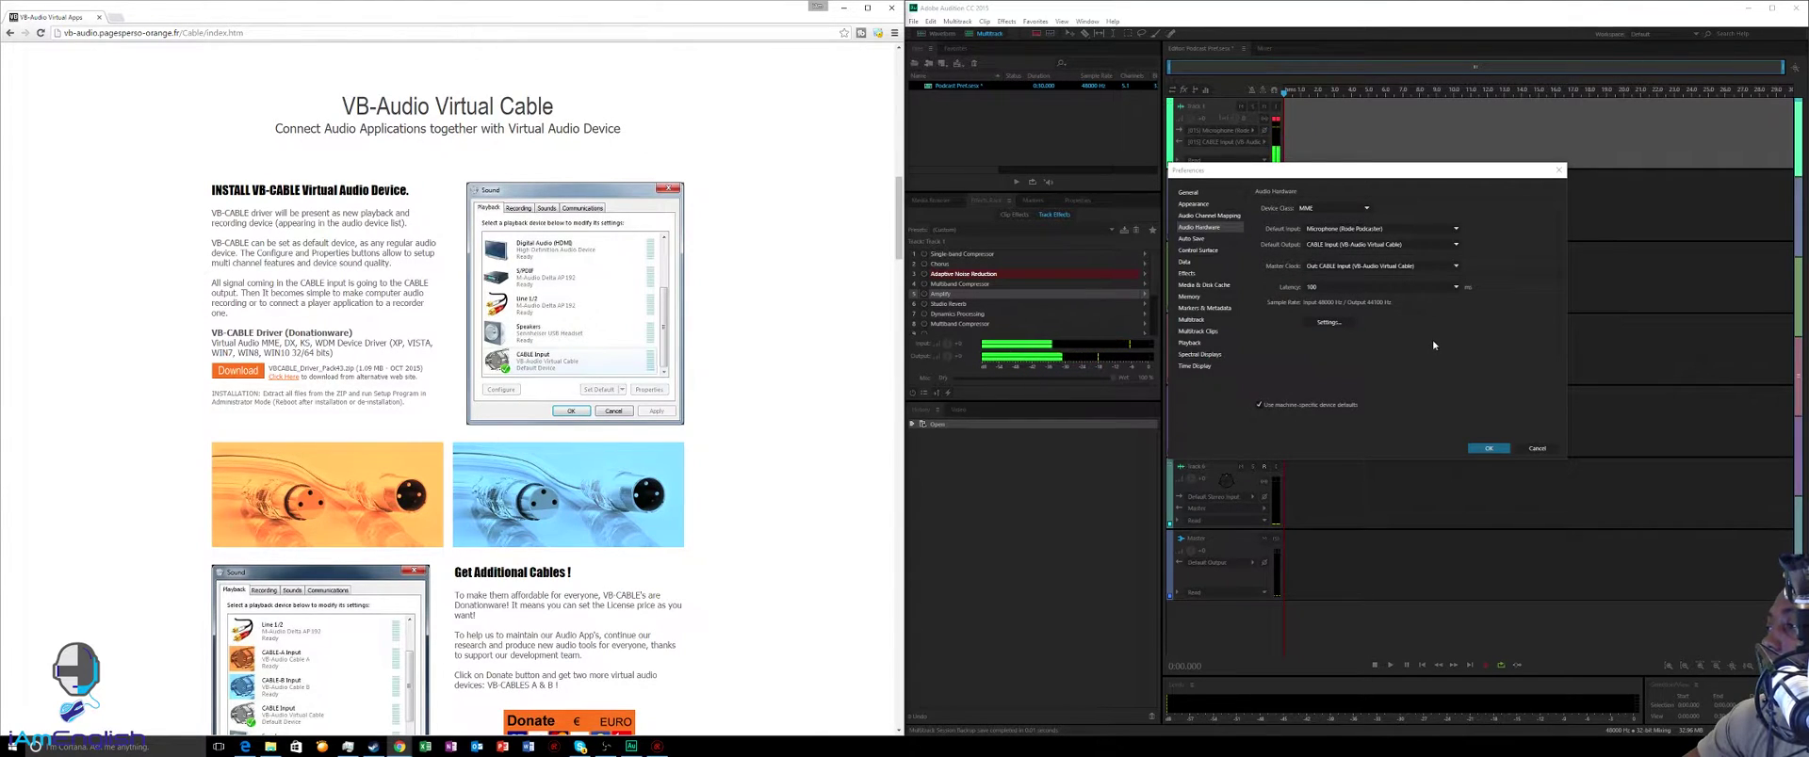
Step: Reopen the Audio Hardware preferences, examine the available default output devices, and accept the existing settings
{"action": "left_click", "coordinate": [1536, 449]}
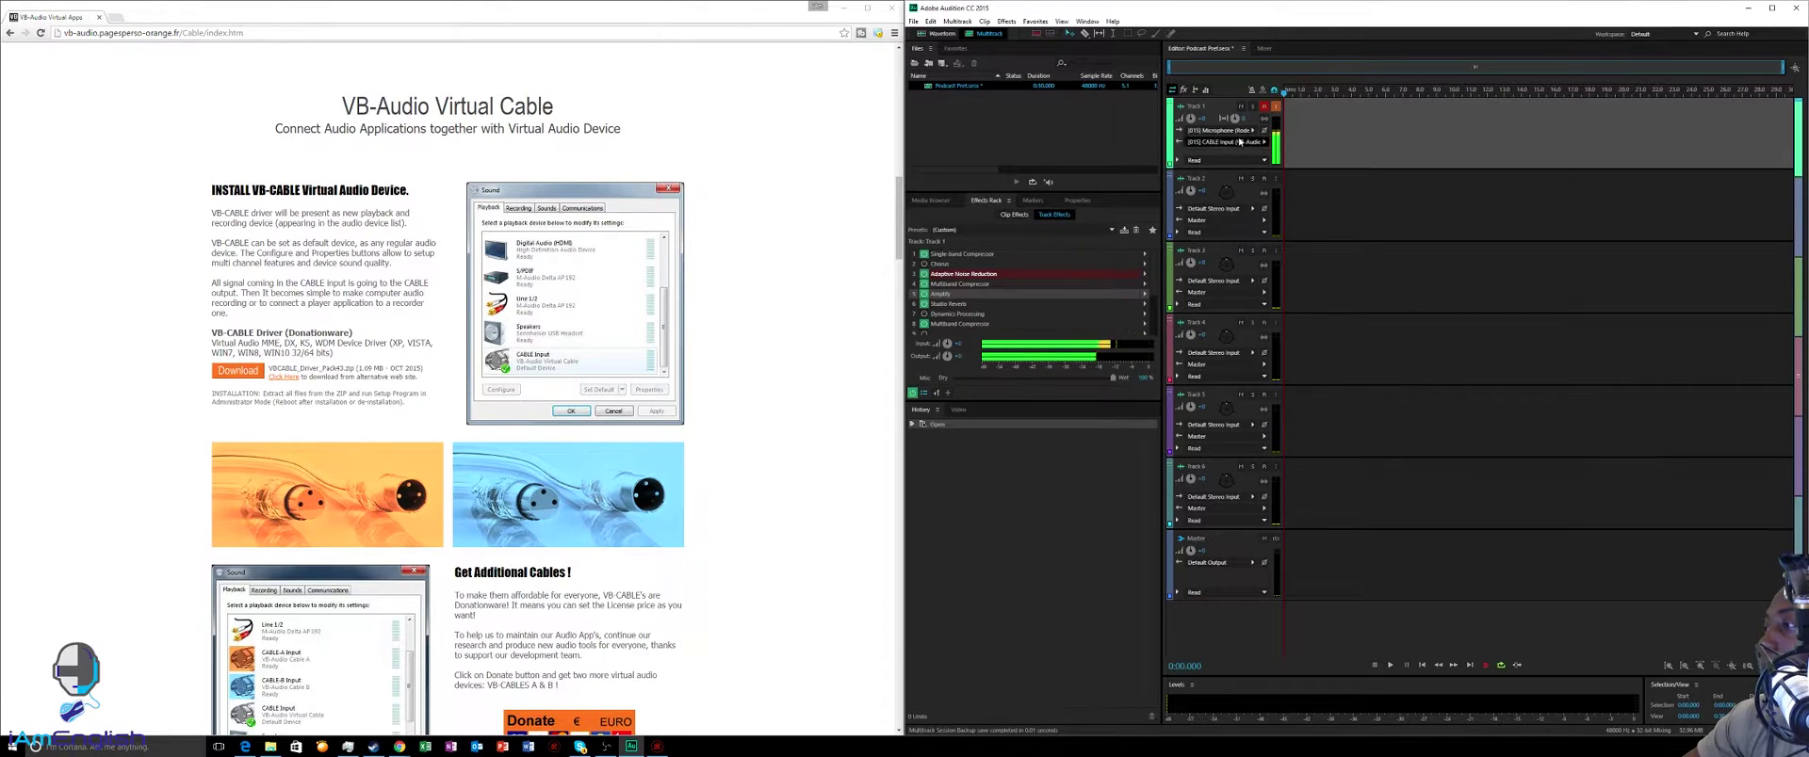
{"action": "left_click", "coordinate": [931, 21]}
{"action": "mouse_move", "coordinate": [1055, 375]}
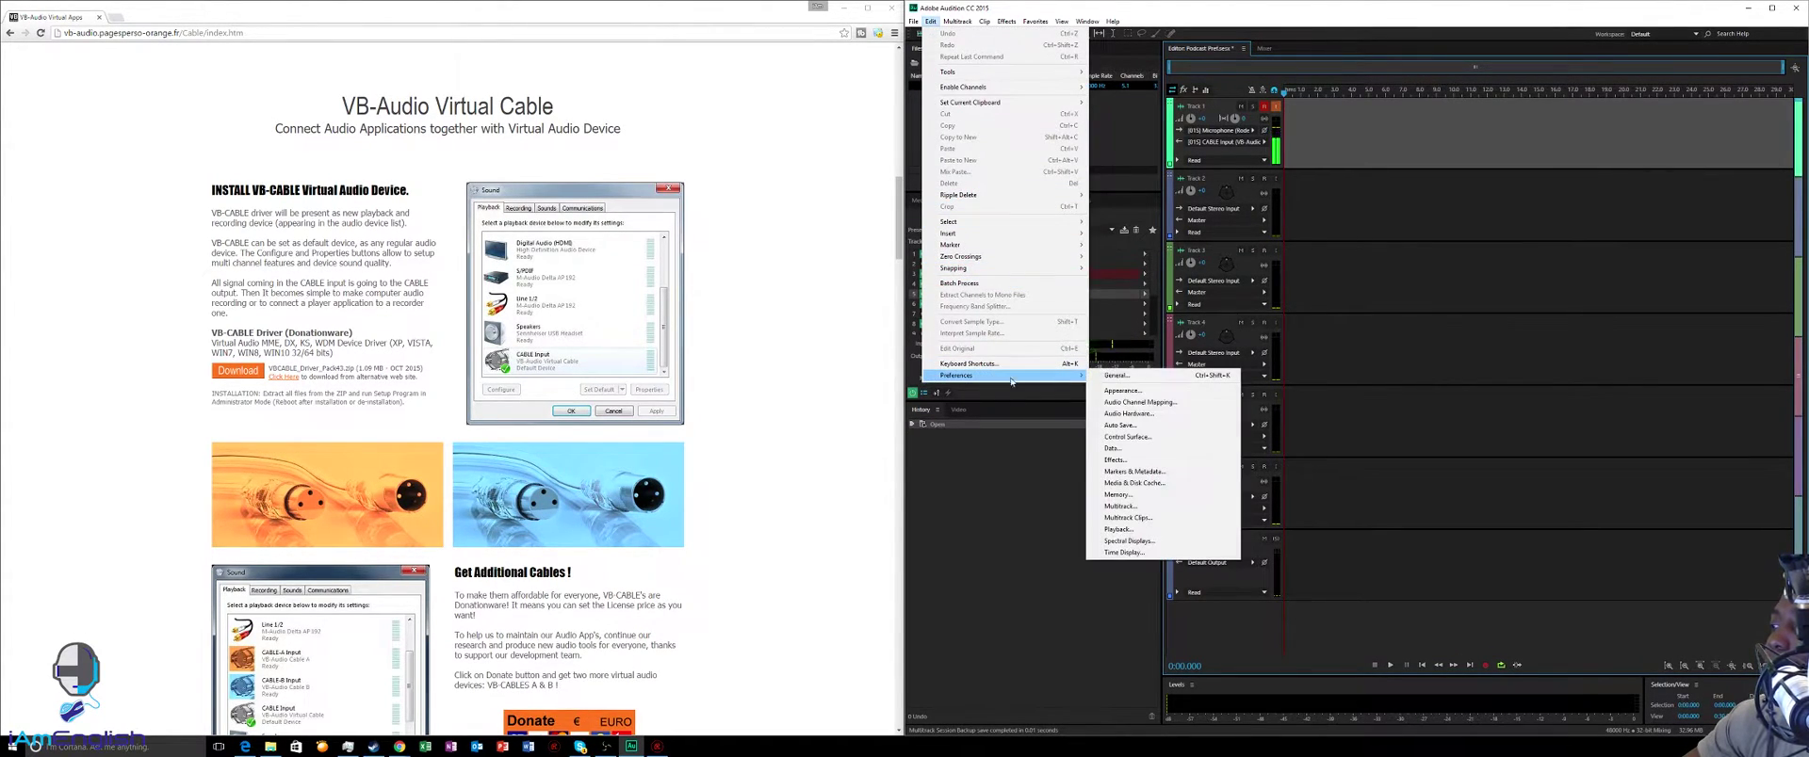
{"action": "left_click", "coordinate": [1135, 420]}
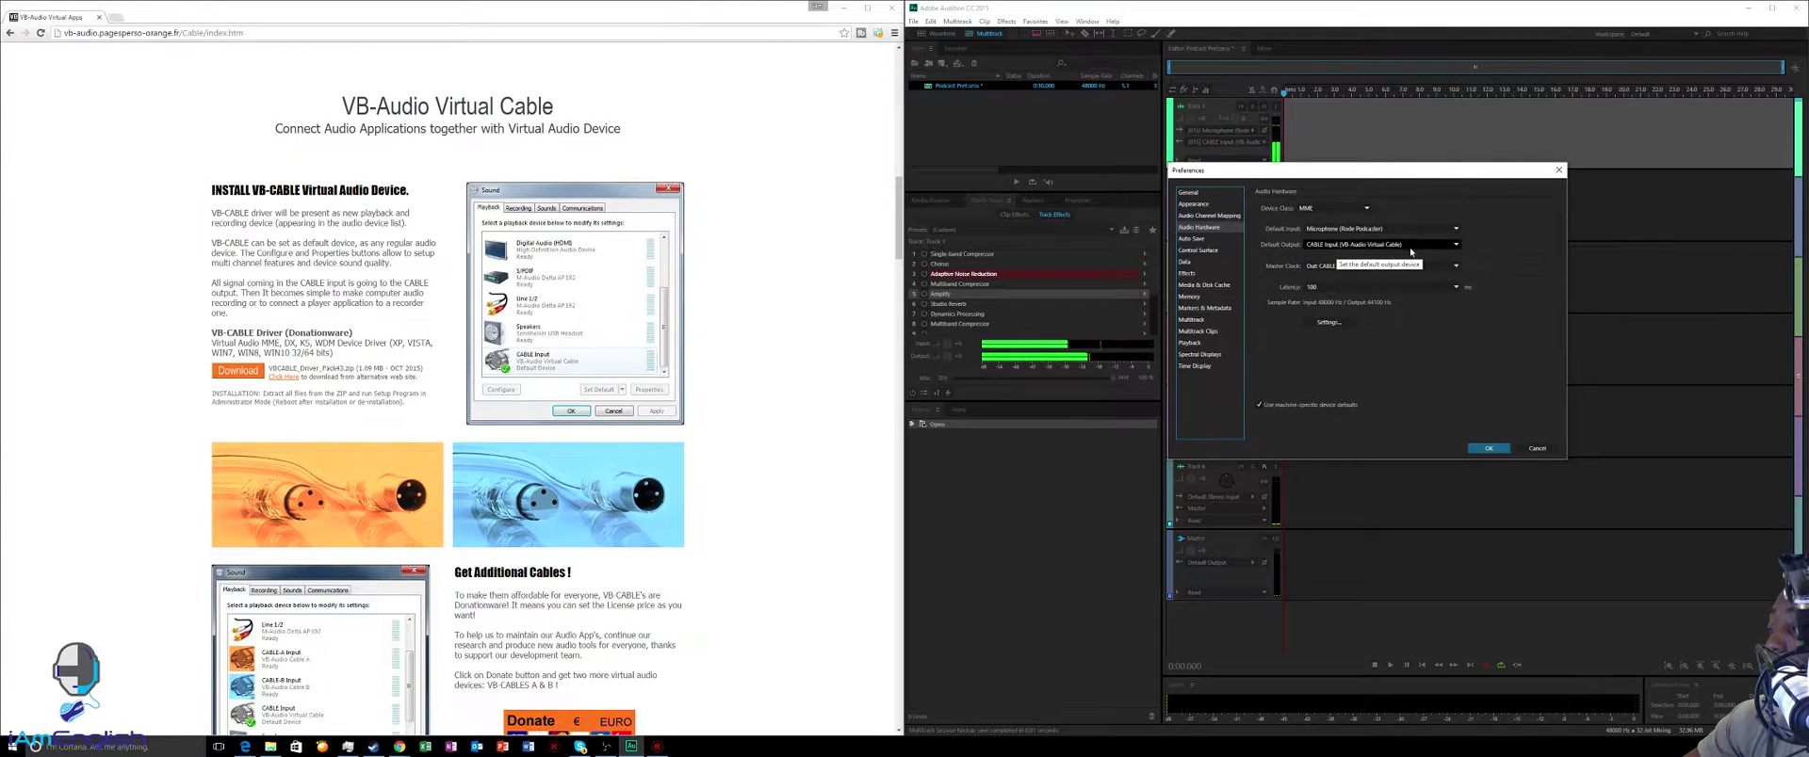
{"action": "left_click", "coordinate": [1457, 246]}
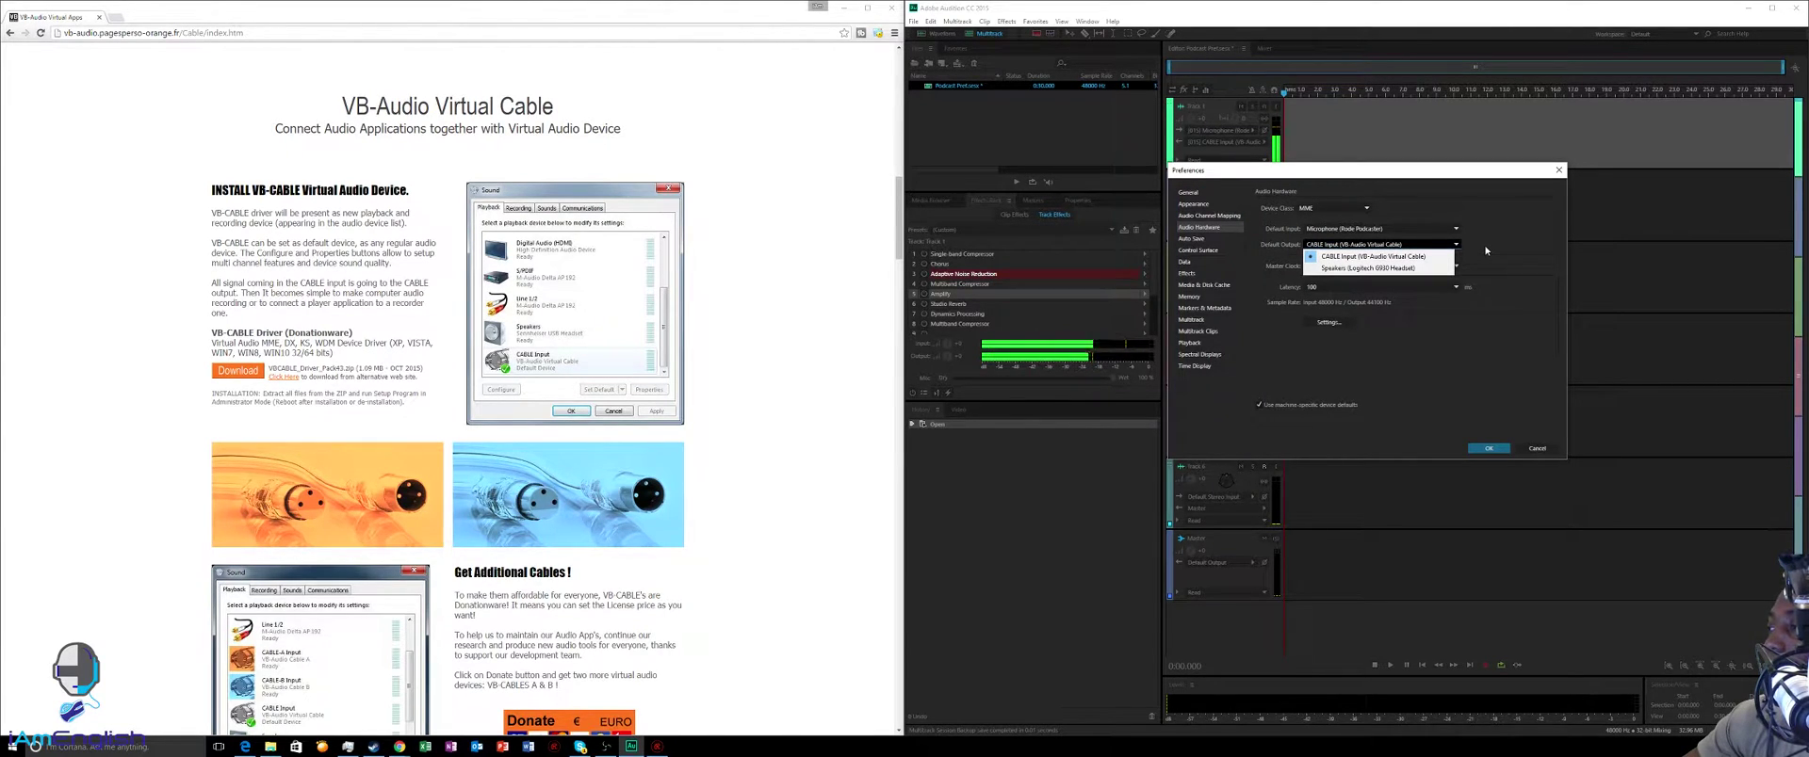
{"action": "left_click", "coordinate": [1486, 250]}
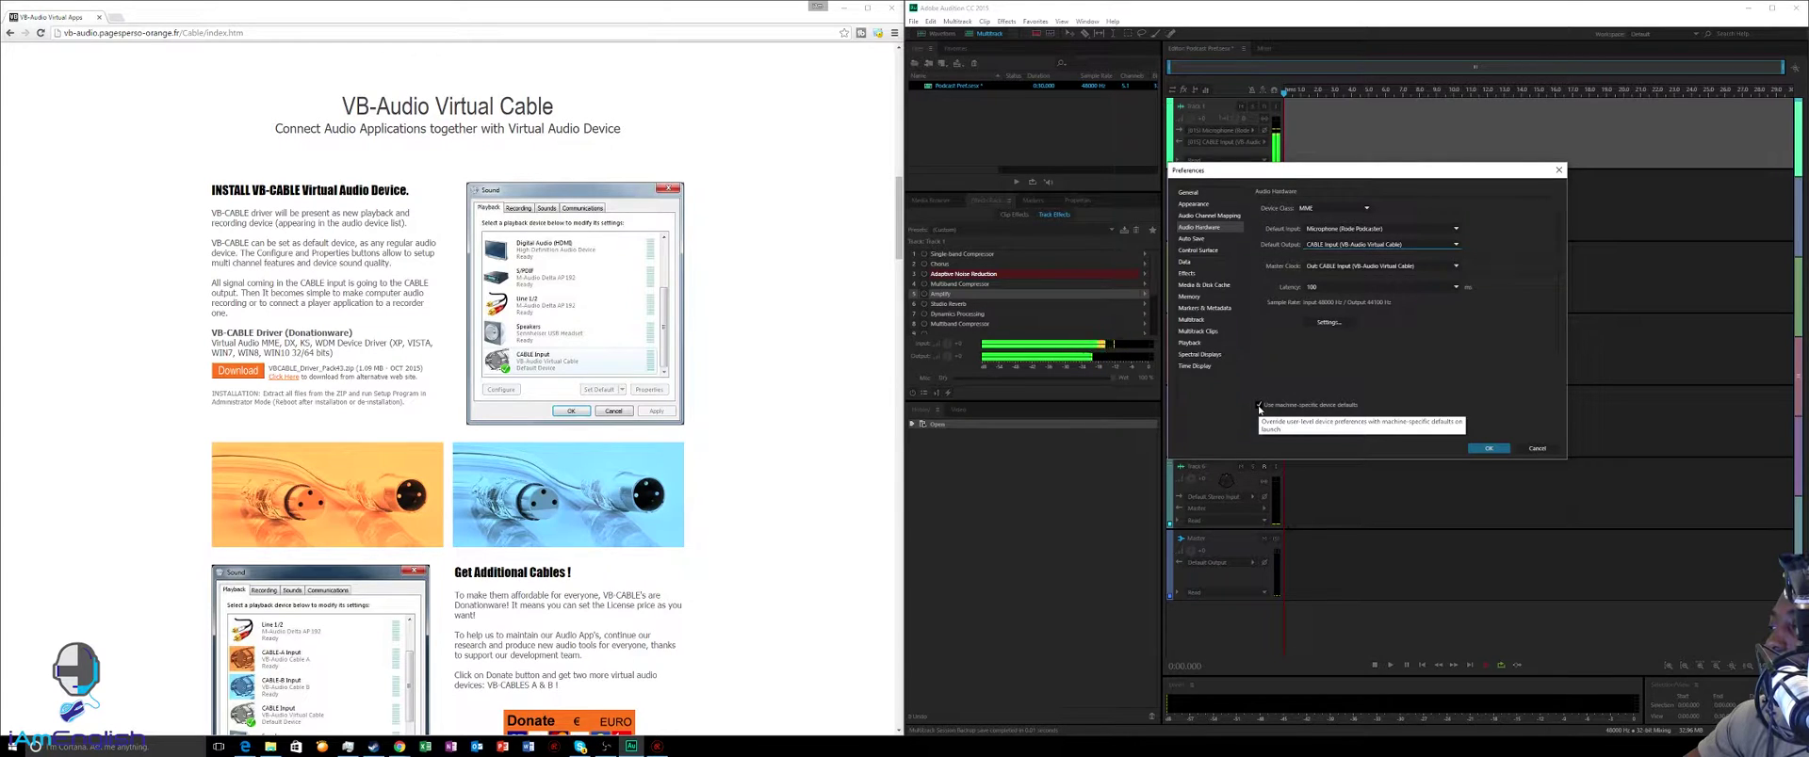
{"action": "left_click", "coordinate": [1487, 449]}
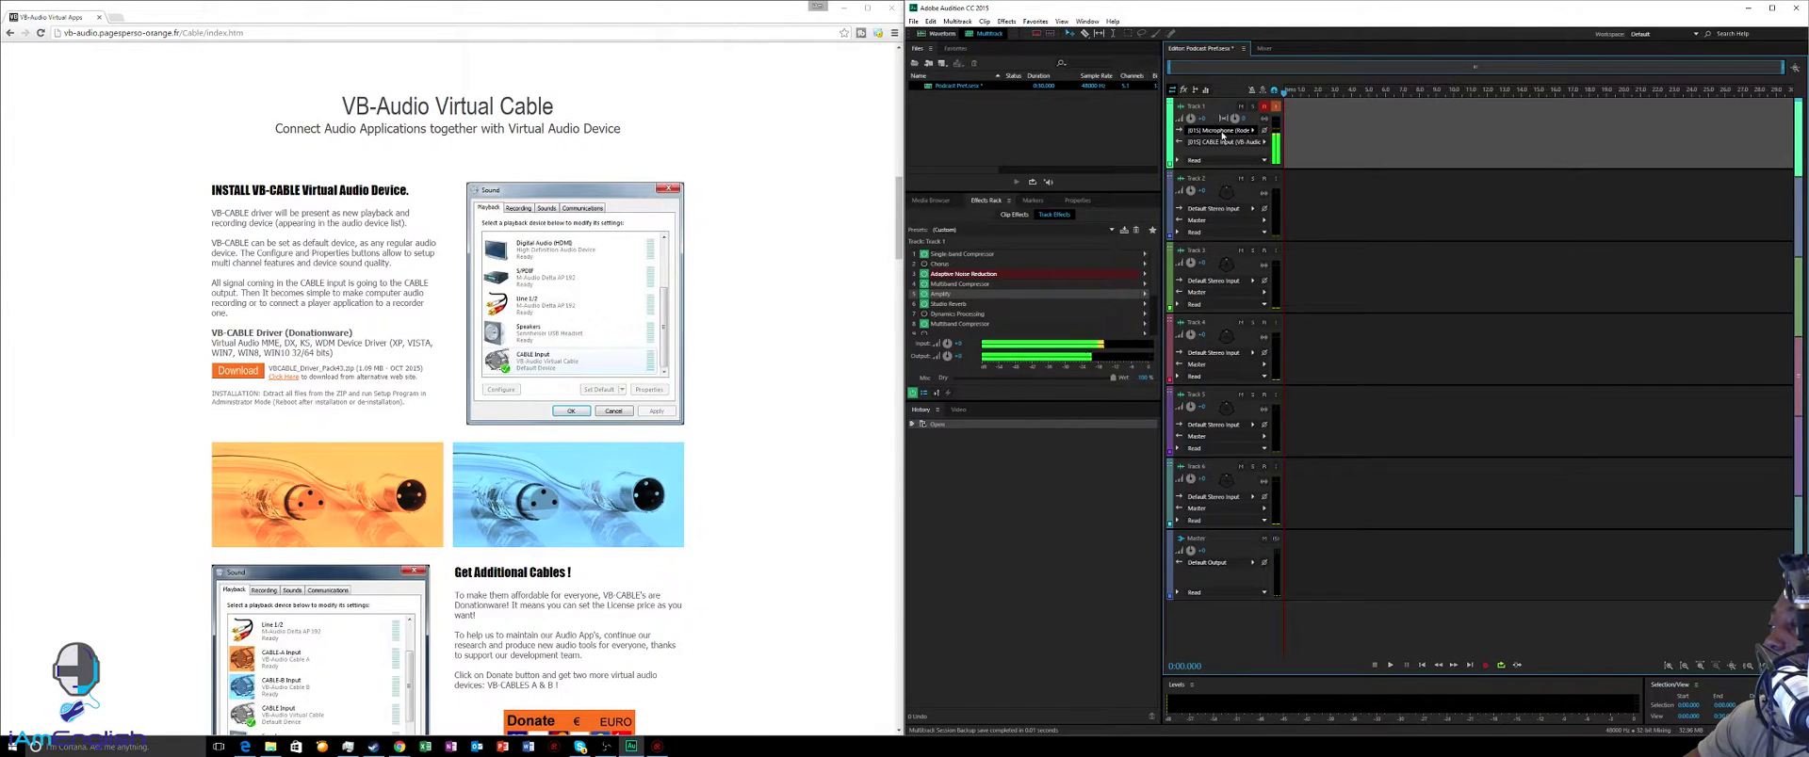
Step: Examine the stereo input device choices for Track 1
{"action": "left_click", "coordinate": [1253, 132]}
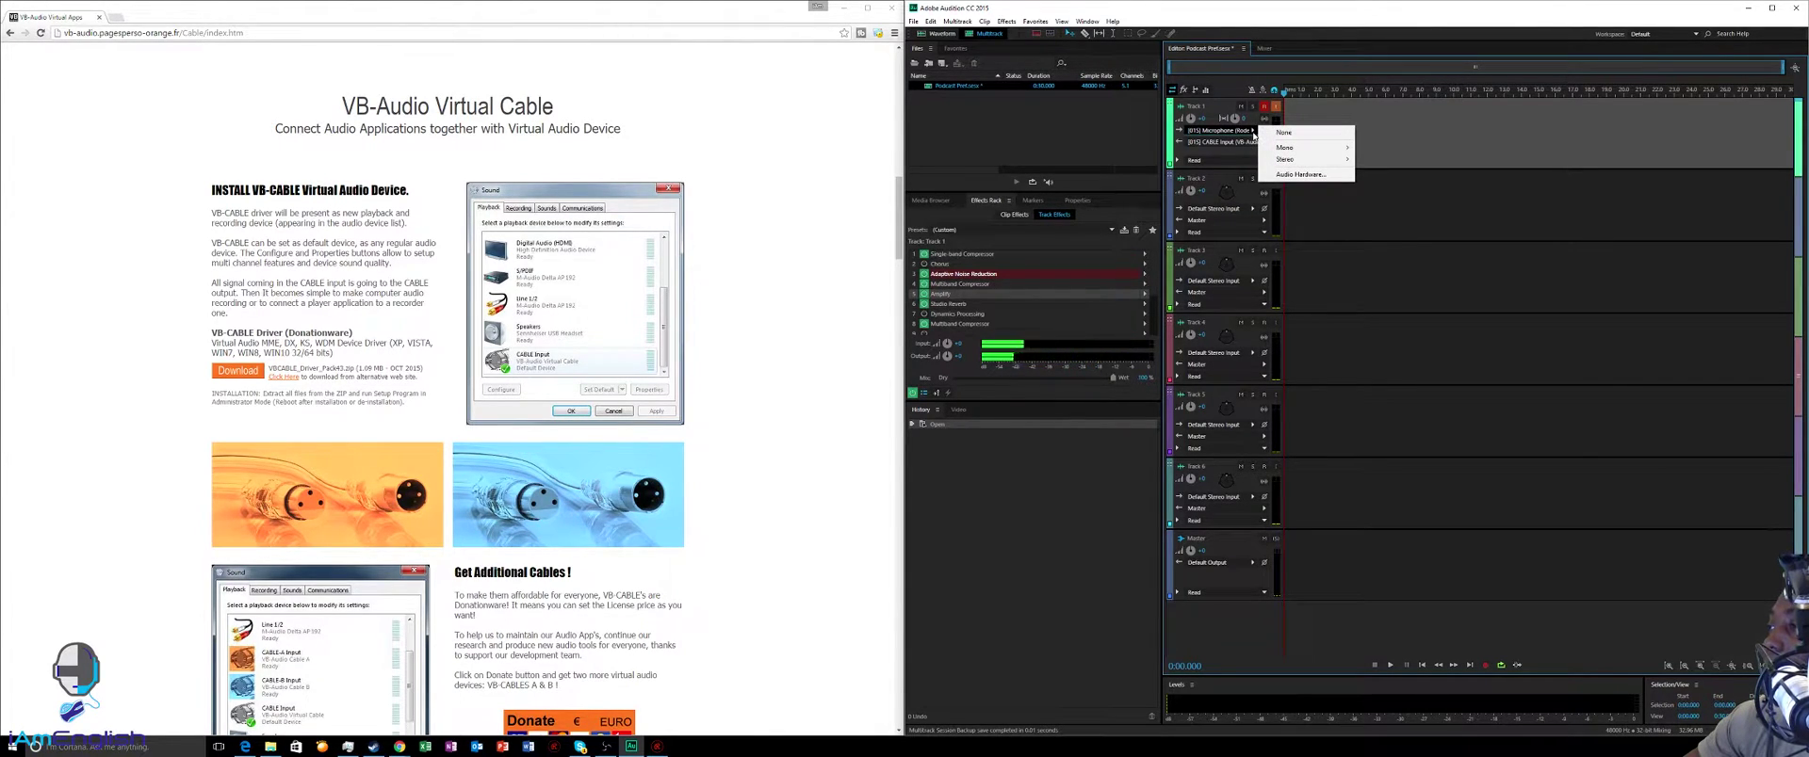
{"action": "mouse_move", "coordinate": [1309, 163]}
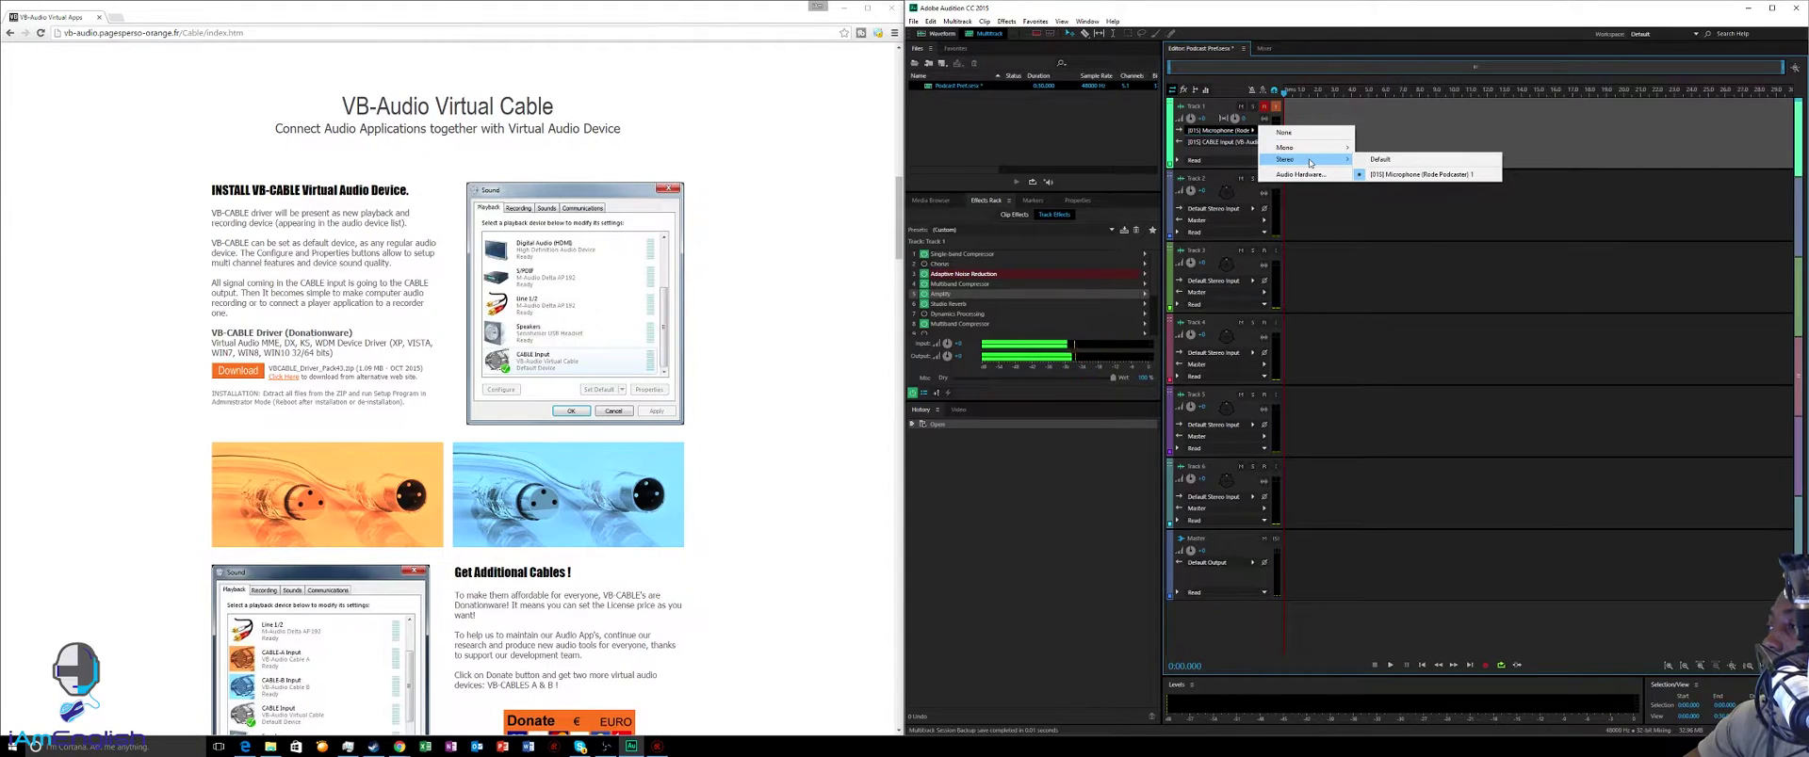
{"action": "left_click", "coordinate": [1319, 156]}
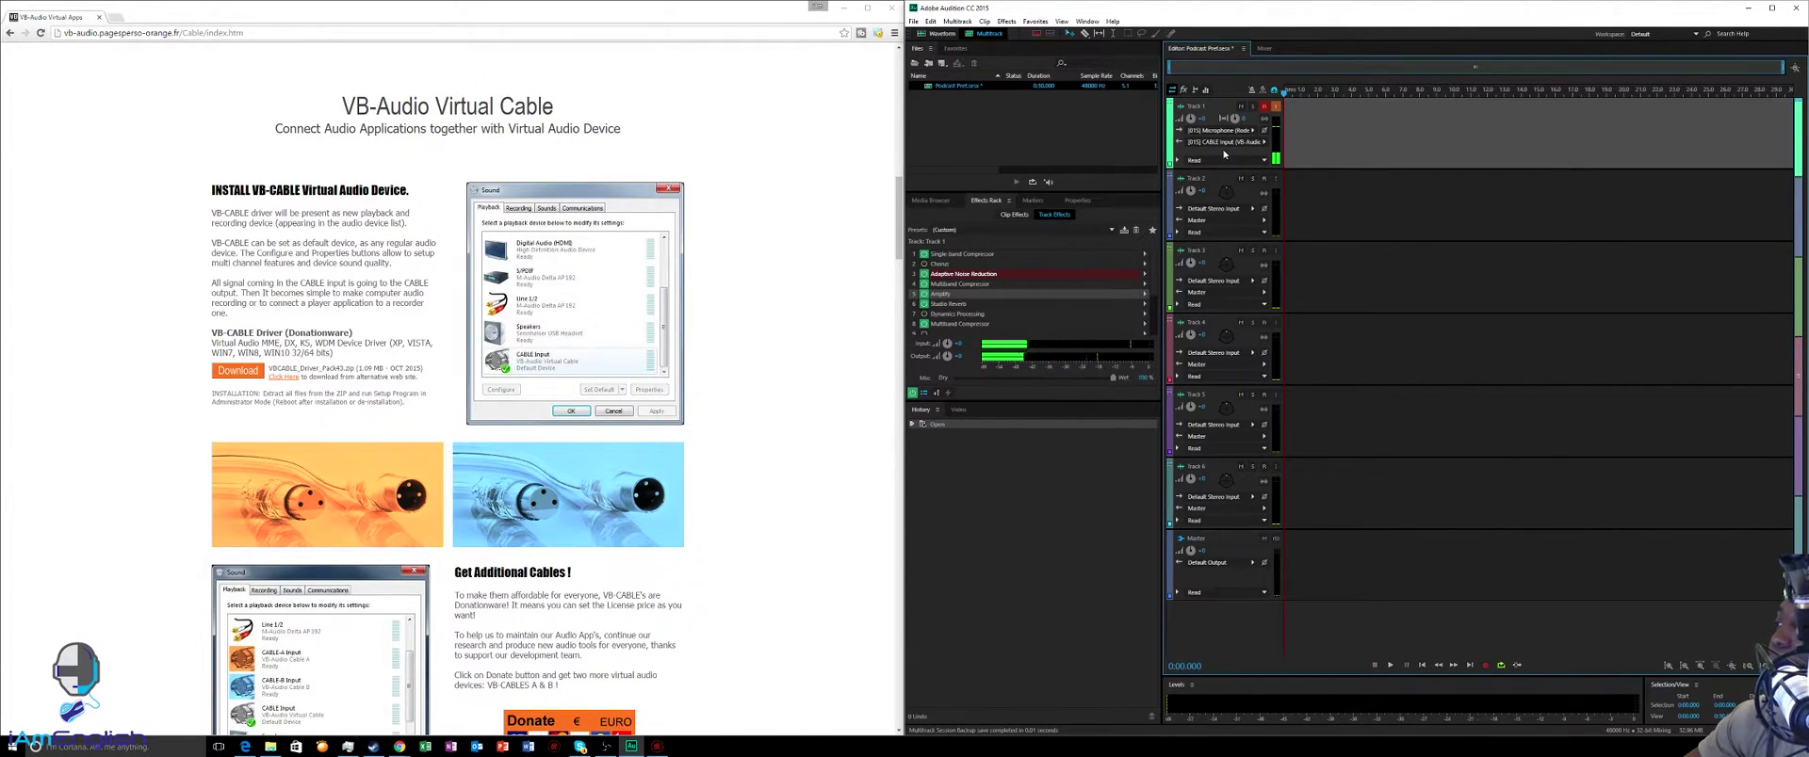
Step: Route Track 1's output to the stereo device CABLE Input (VB-Audio Virtual Cable) 1
{"action": "left_click", "coordinate": [1265, 143]}
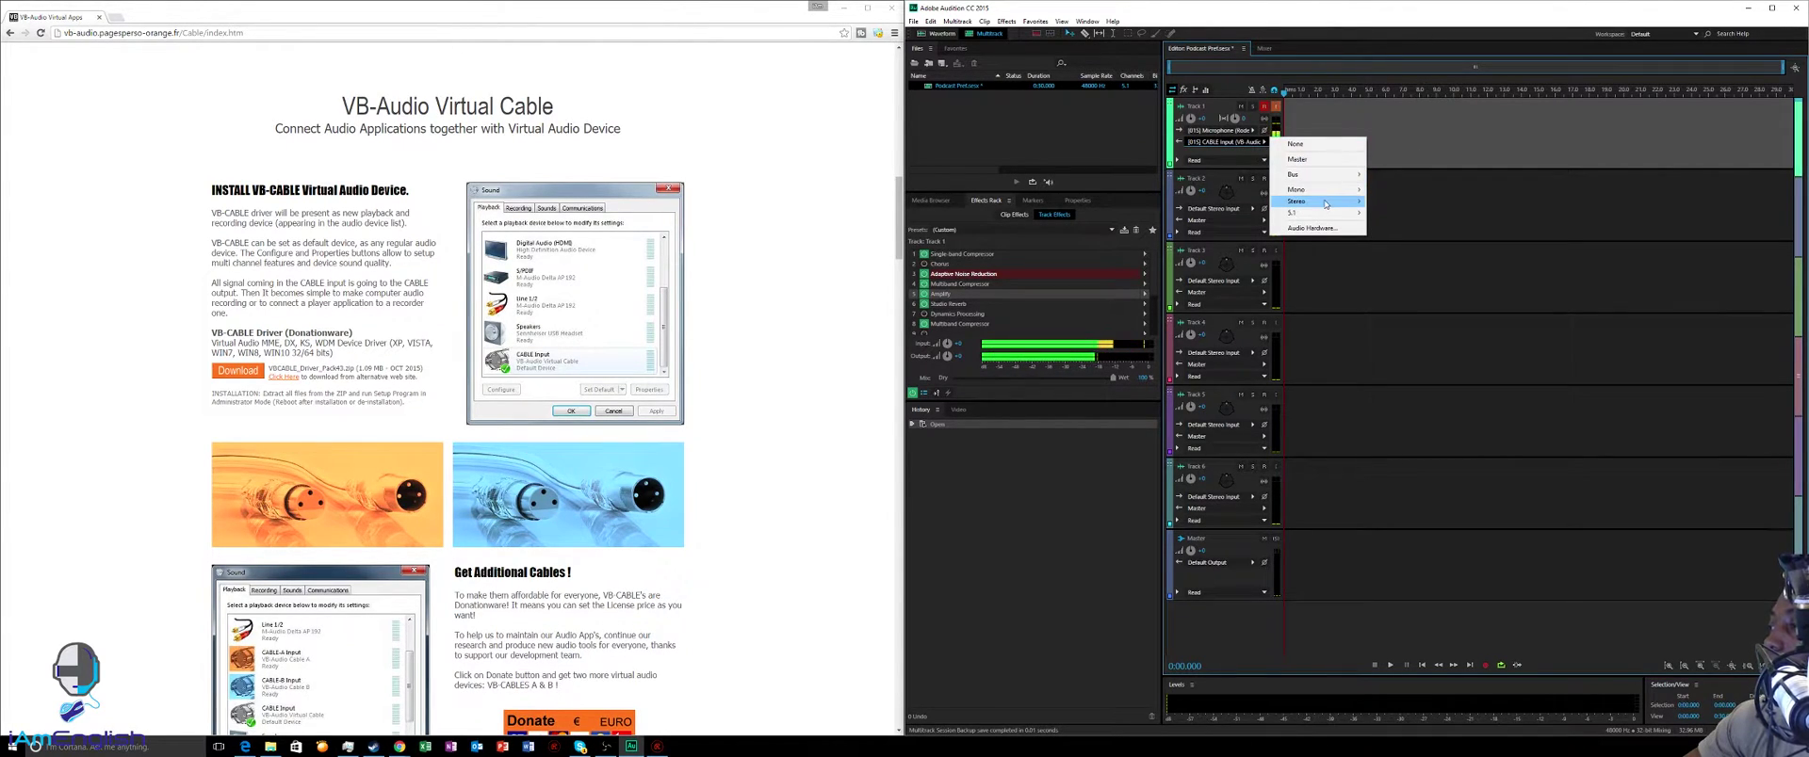
{"action": "mouse_move", "coordinate": [1324, 204]}
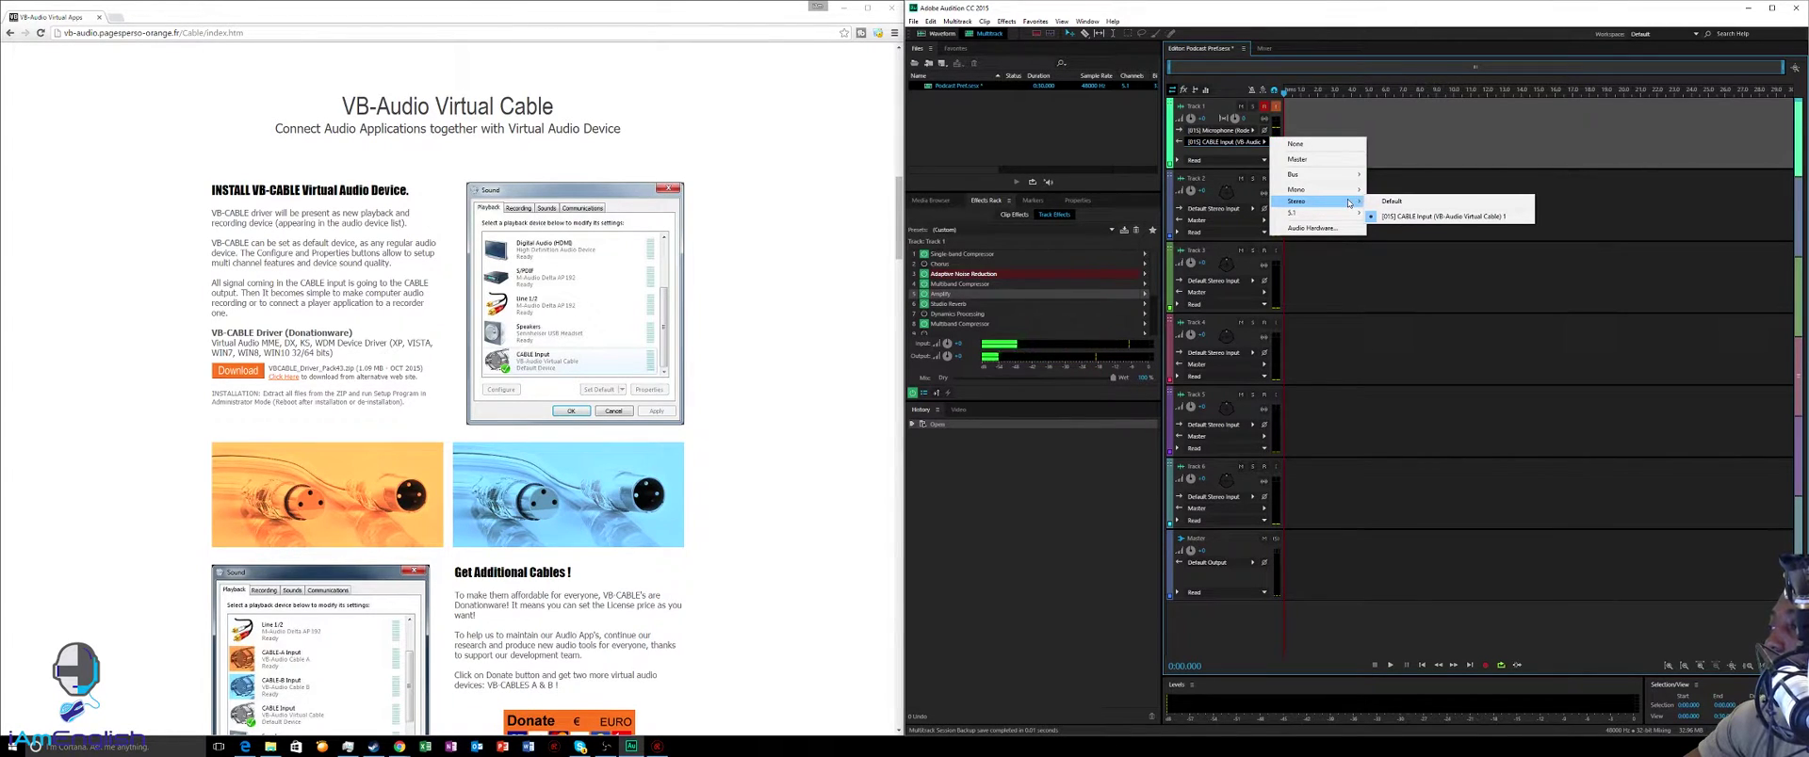
{"action": "left_click", "coordinate": [1402, 216]}
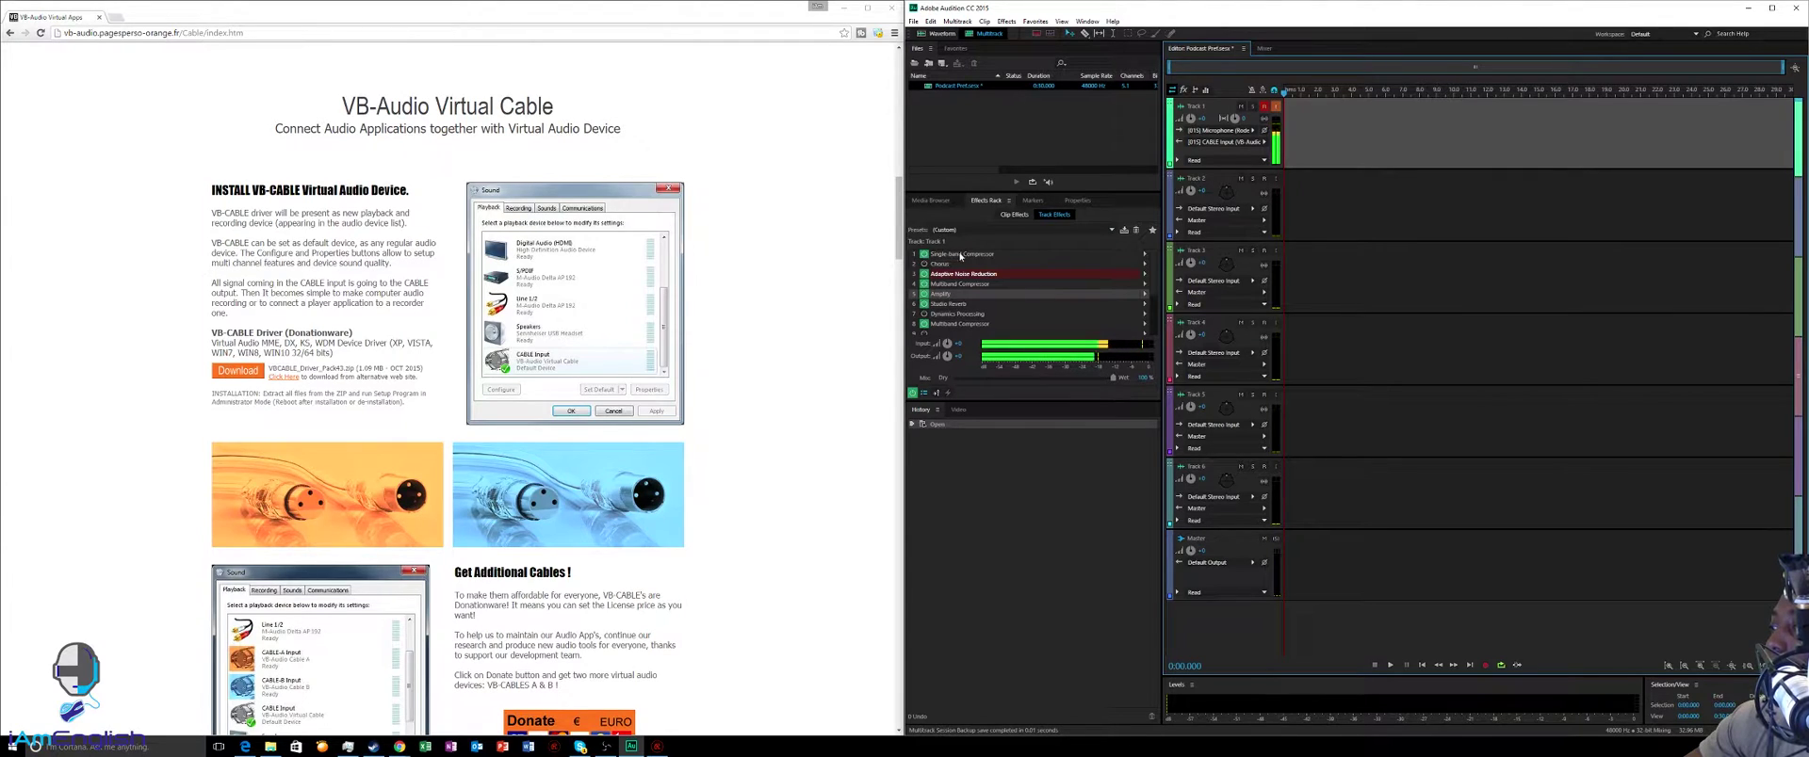
Step: Examine the settings of the Single-band Compressor in Track 1's effects rack and close its window
{"action": "left_click", "coordinate": [1144, 255]}
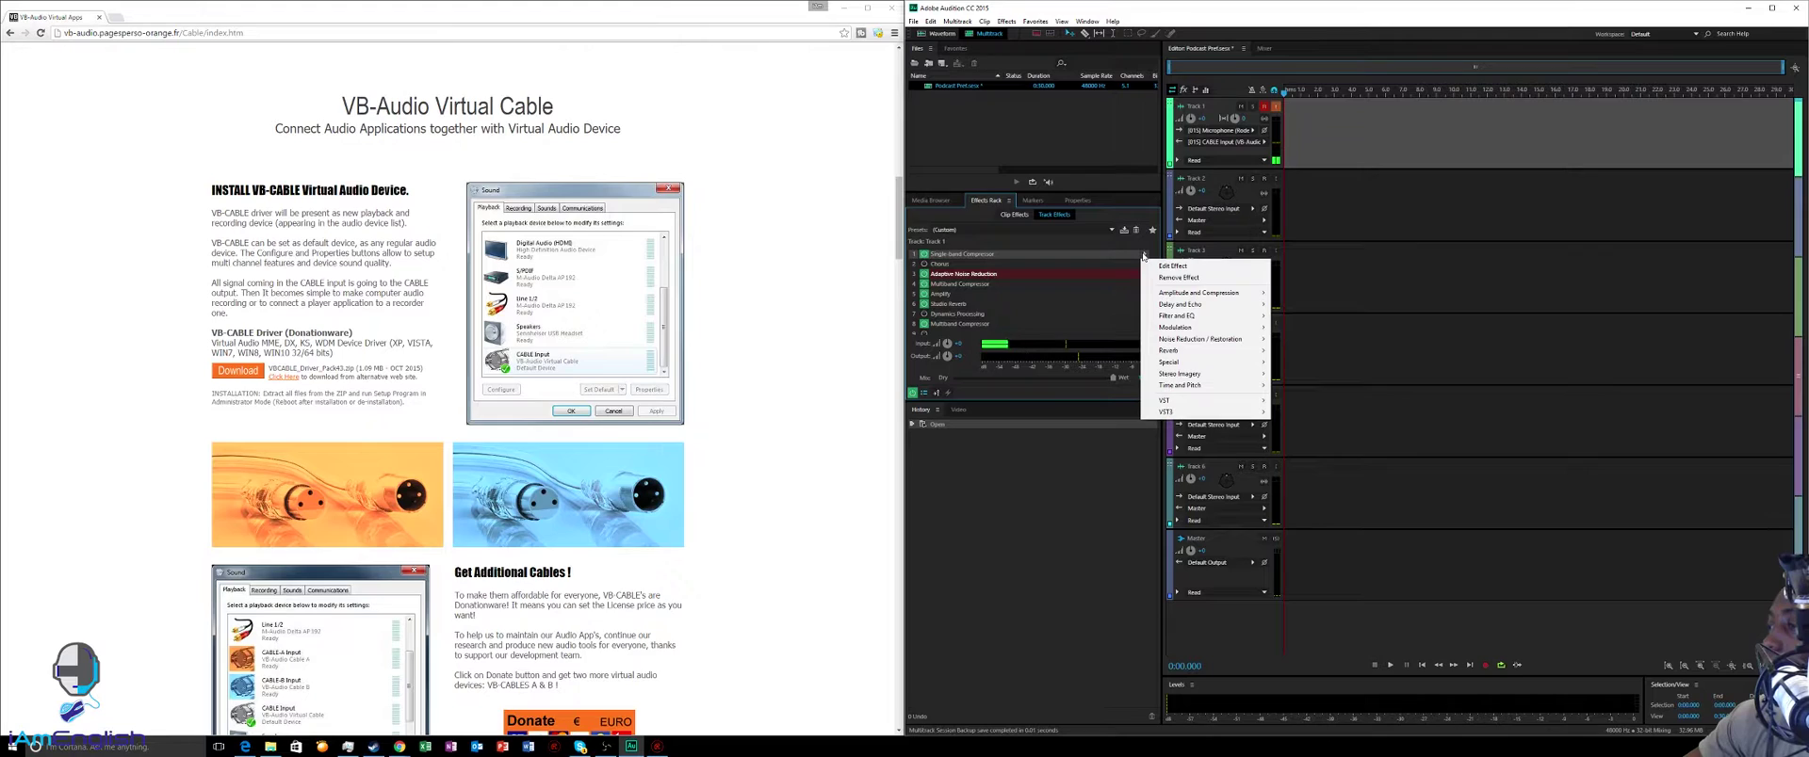
{"action": "mouse_move", "coordinate": [1203, 298]}
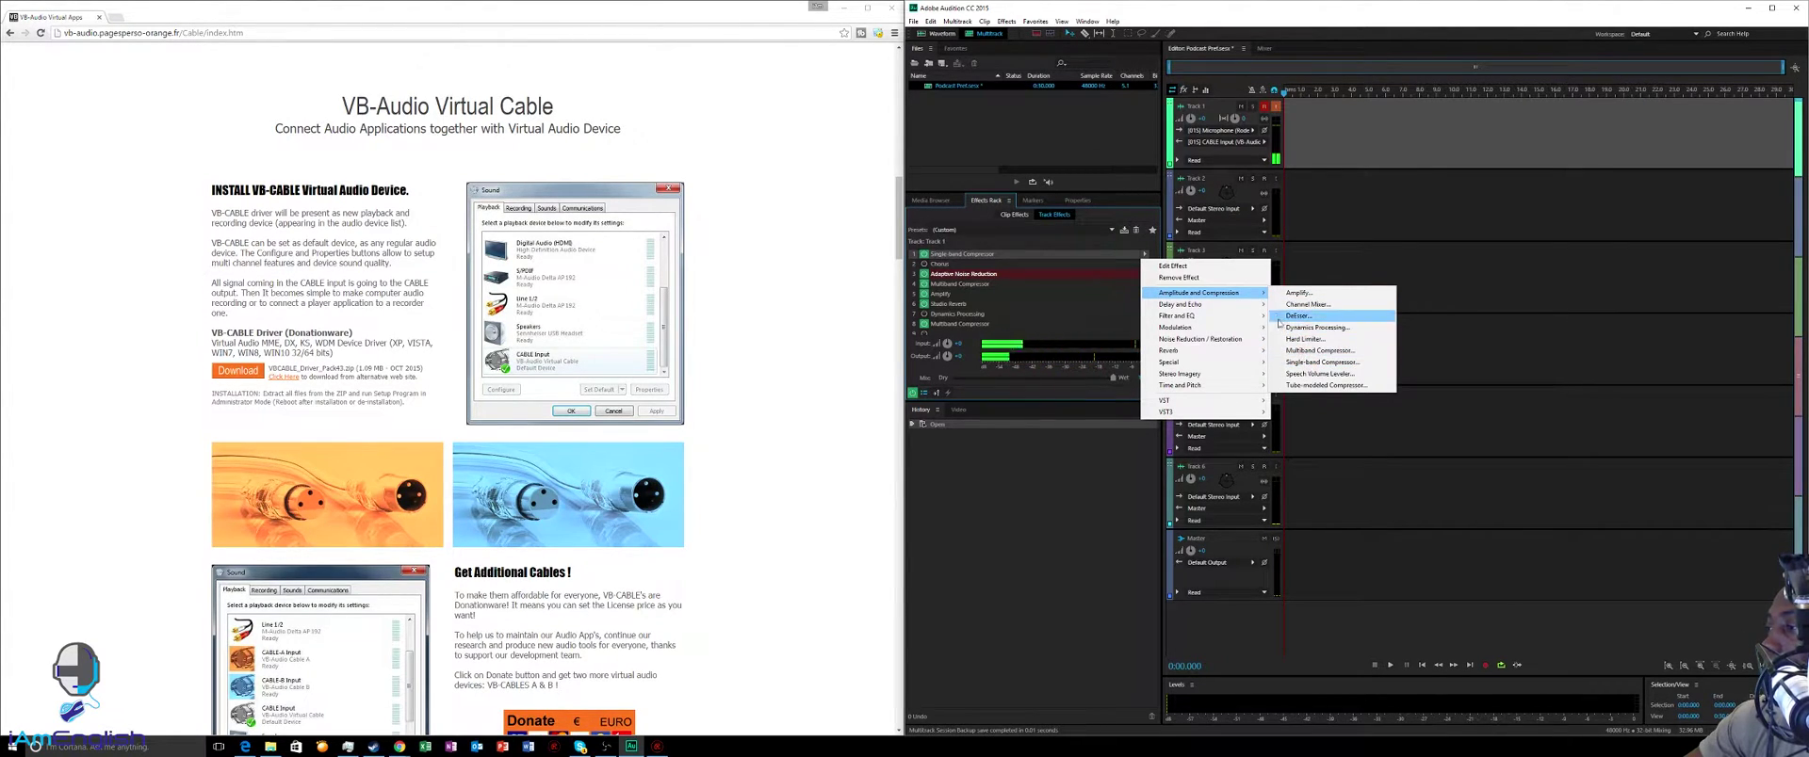
{"action": "left_click", "coordinate": [1177, 266]}
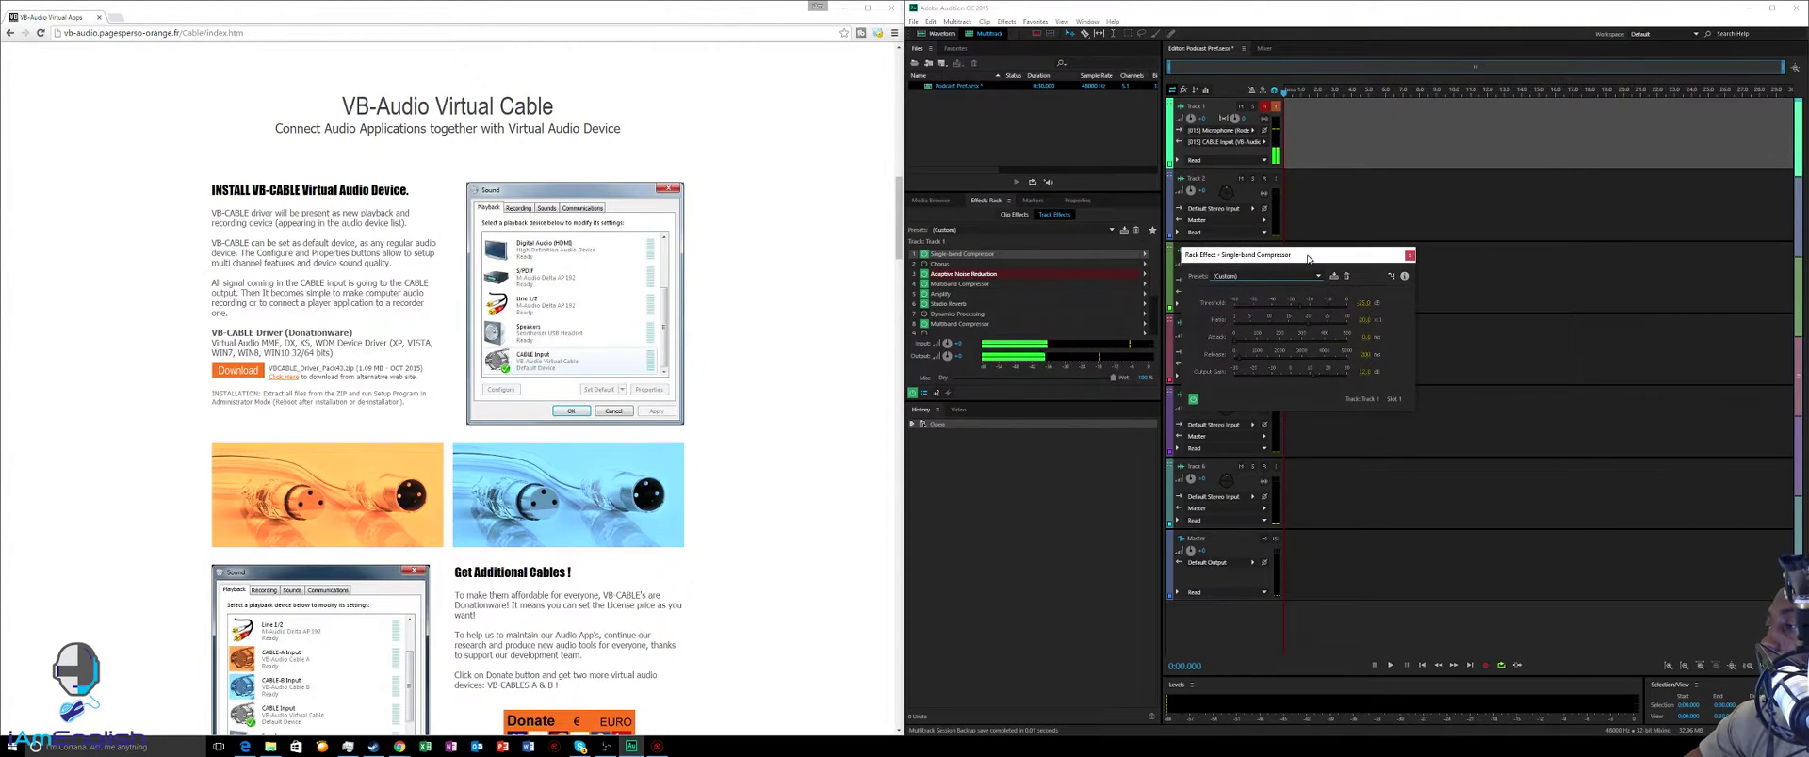
{"action": "left_click_drag", "start_coordinate": [1286, 266], "coordinate": [1428, 240]}
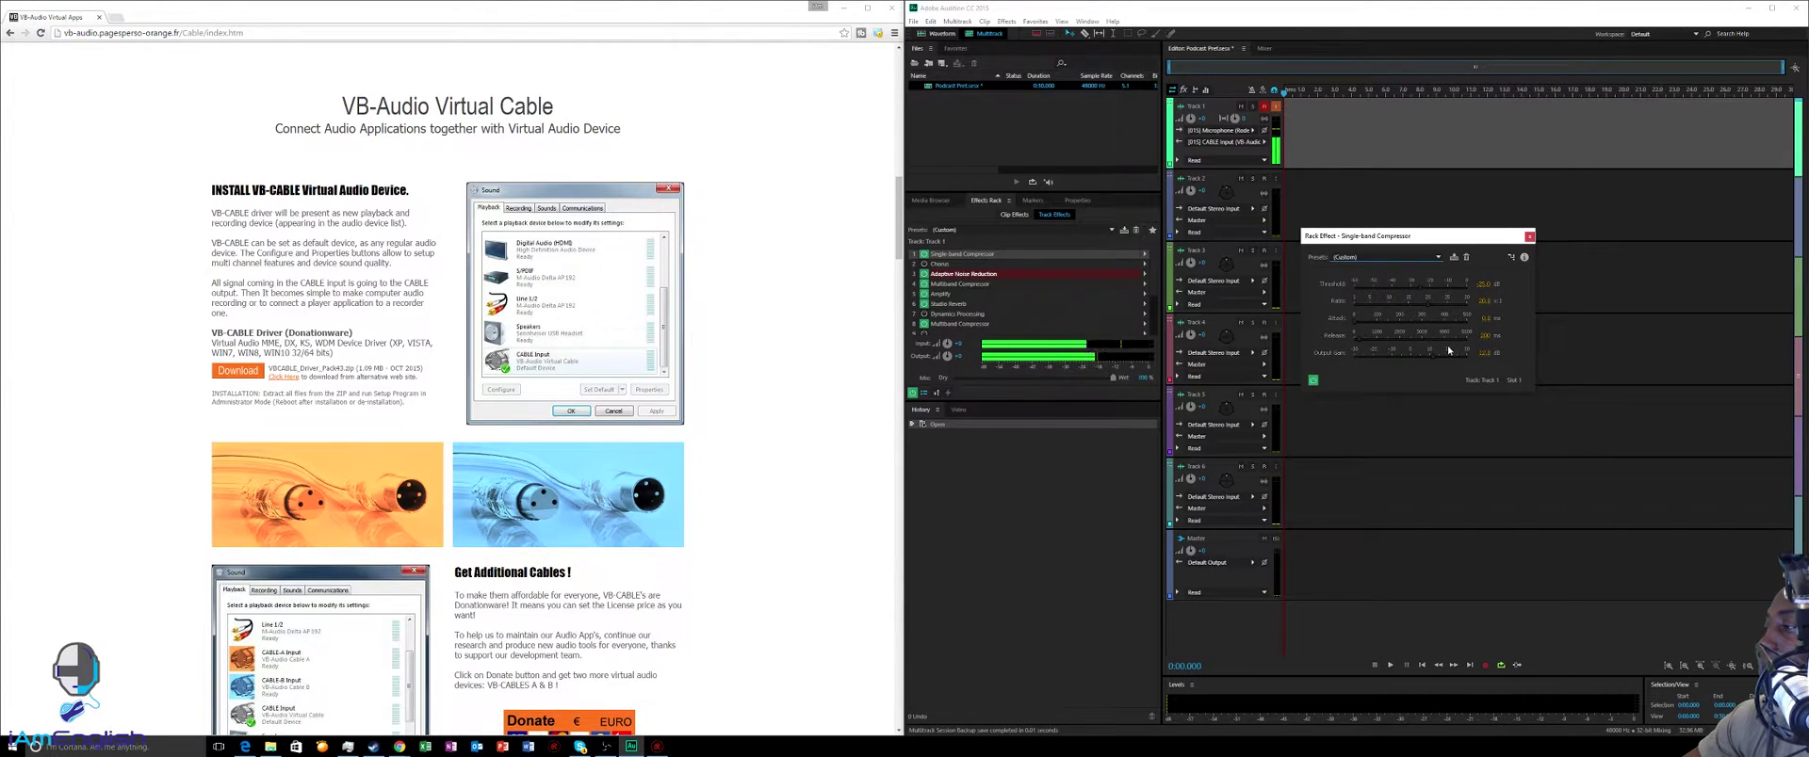
{"action": "left_click", "coordinate": [1529, 238]}
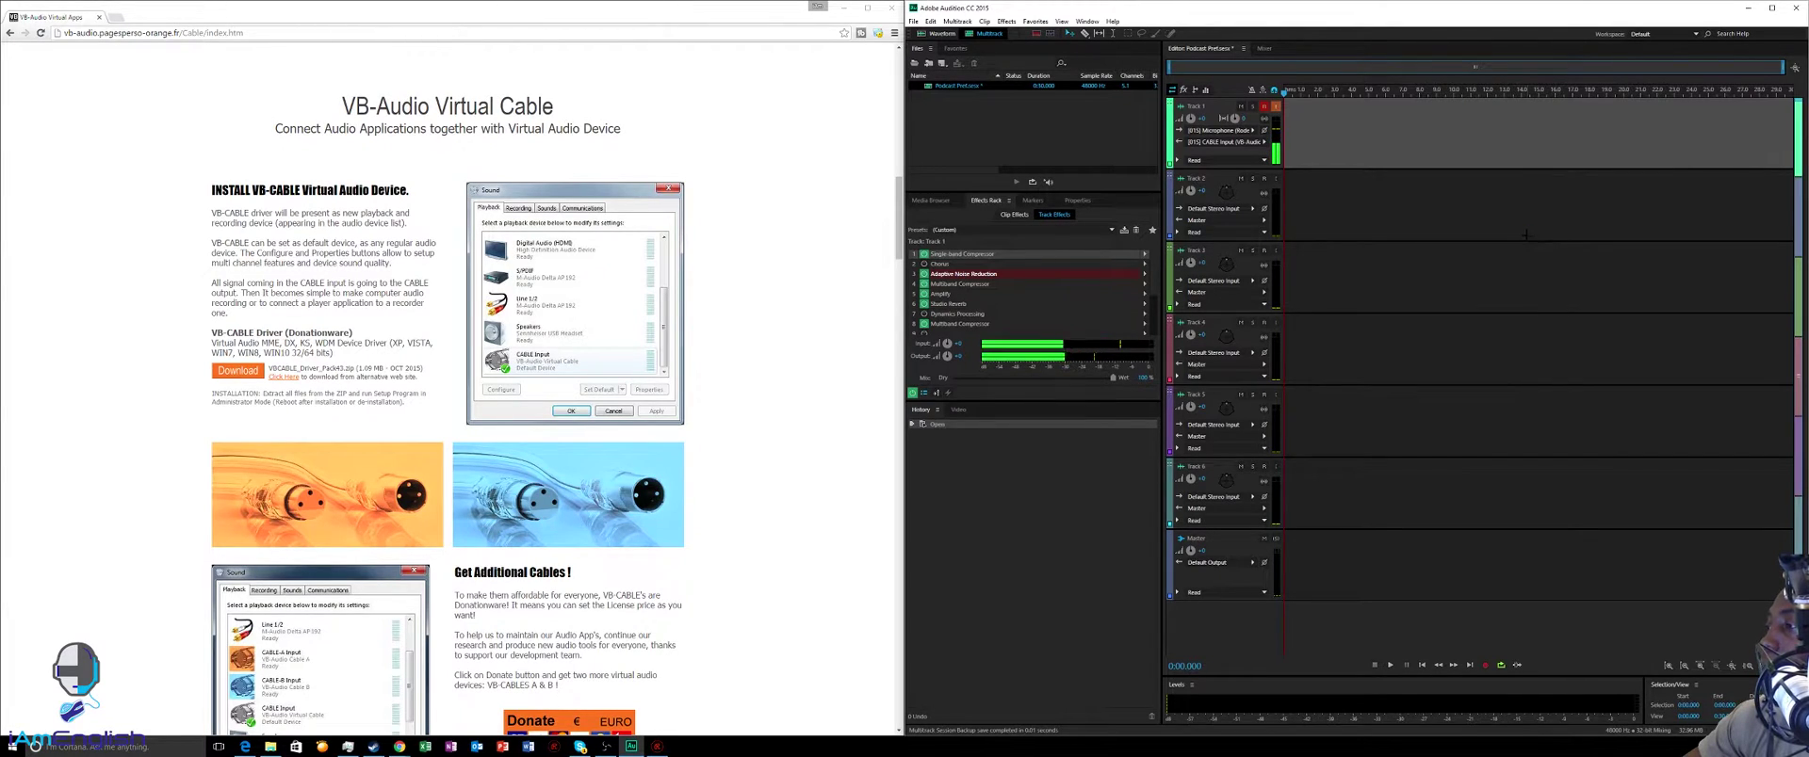
Step: Examine the Adaptive Noise Reduction settings in Track 1's effects rack, including High Quality Mode, and close its window
{"action": "left_click", "coordinate": [1145, 276]}
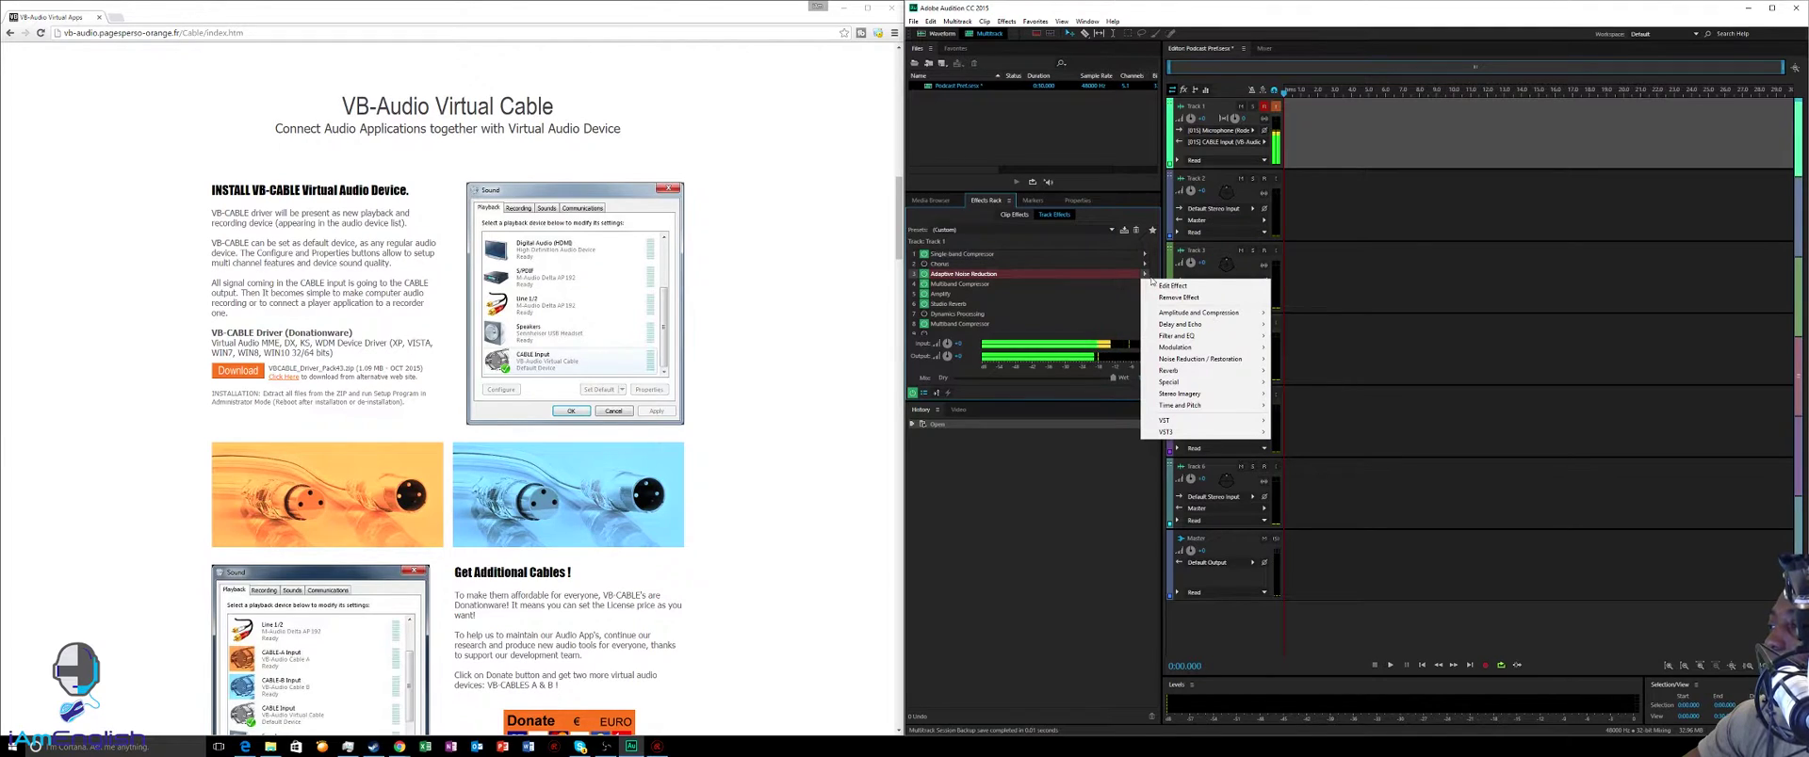
{"action": "mouse_move", "coordinate": [1214, 350]}
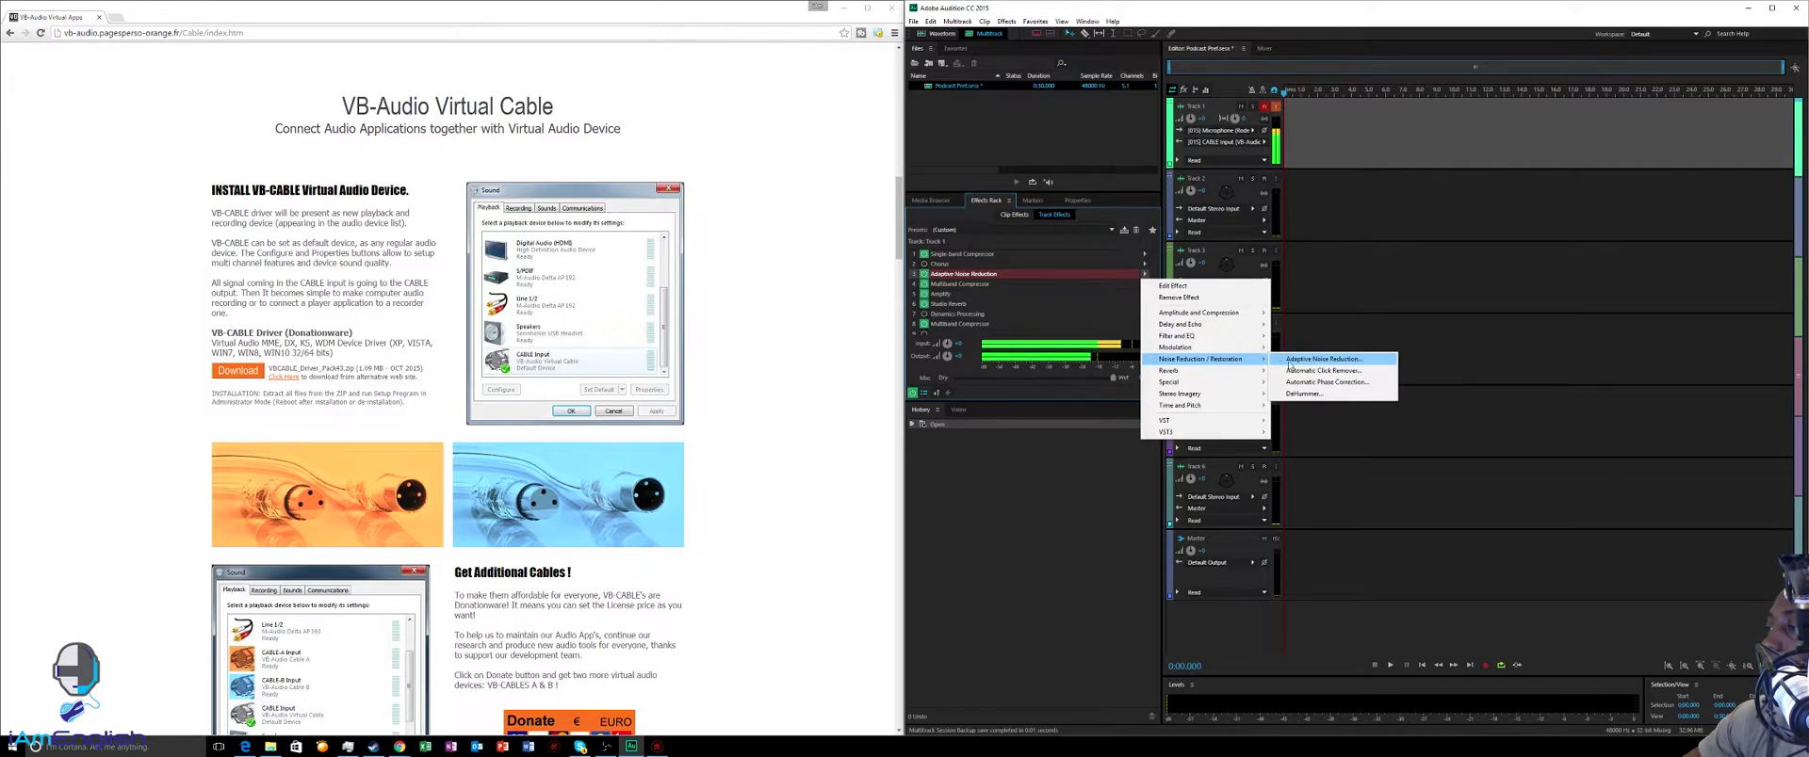
{"action": "left_click", "coordinate": [1167, 286]}
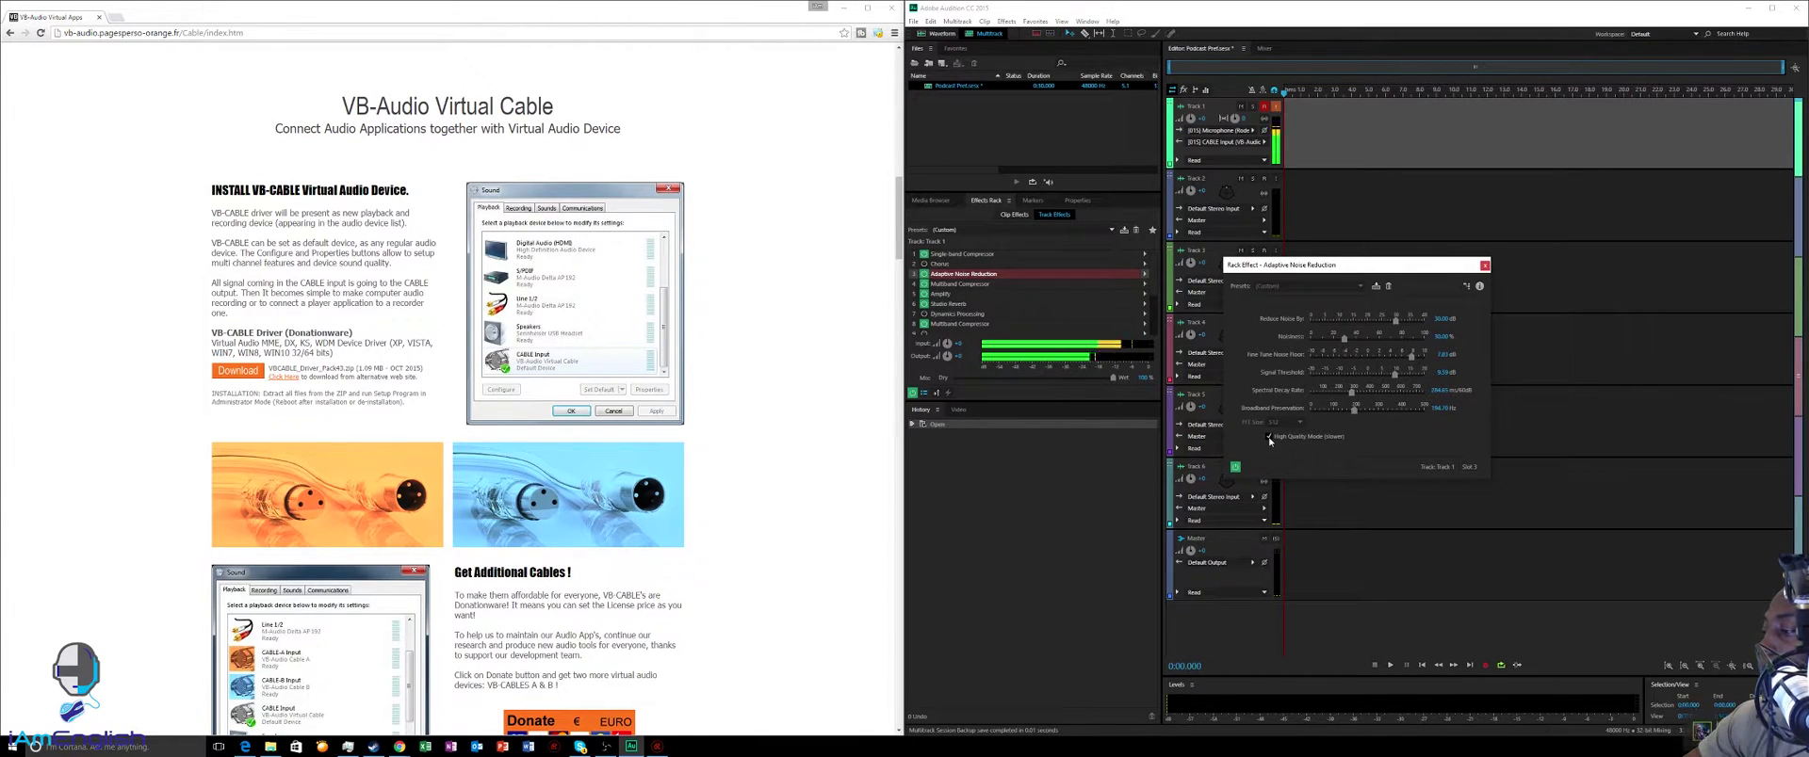
{"action": "left_click", "coordinate": [1485, 266]}
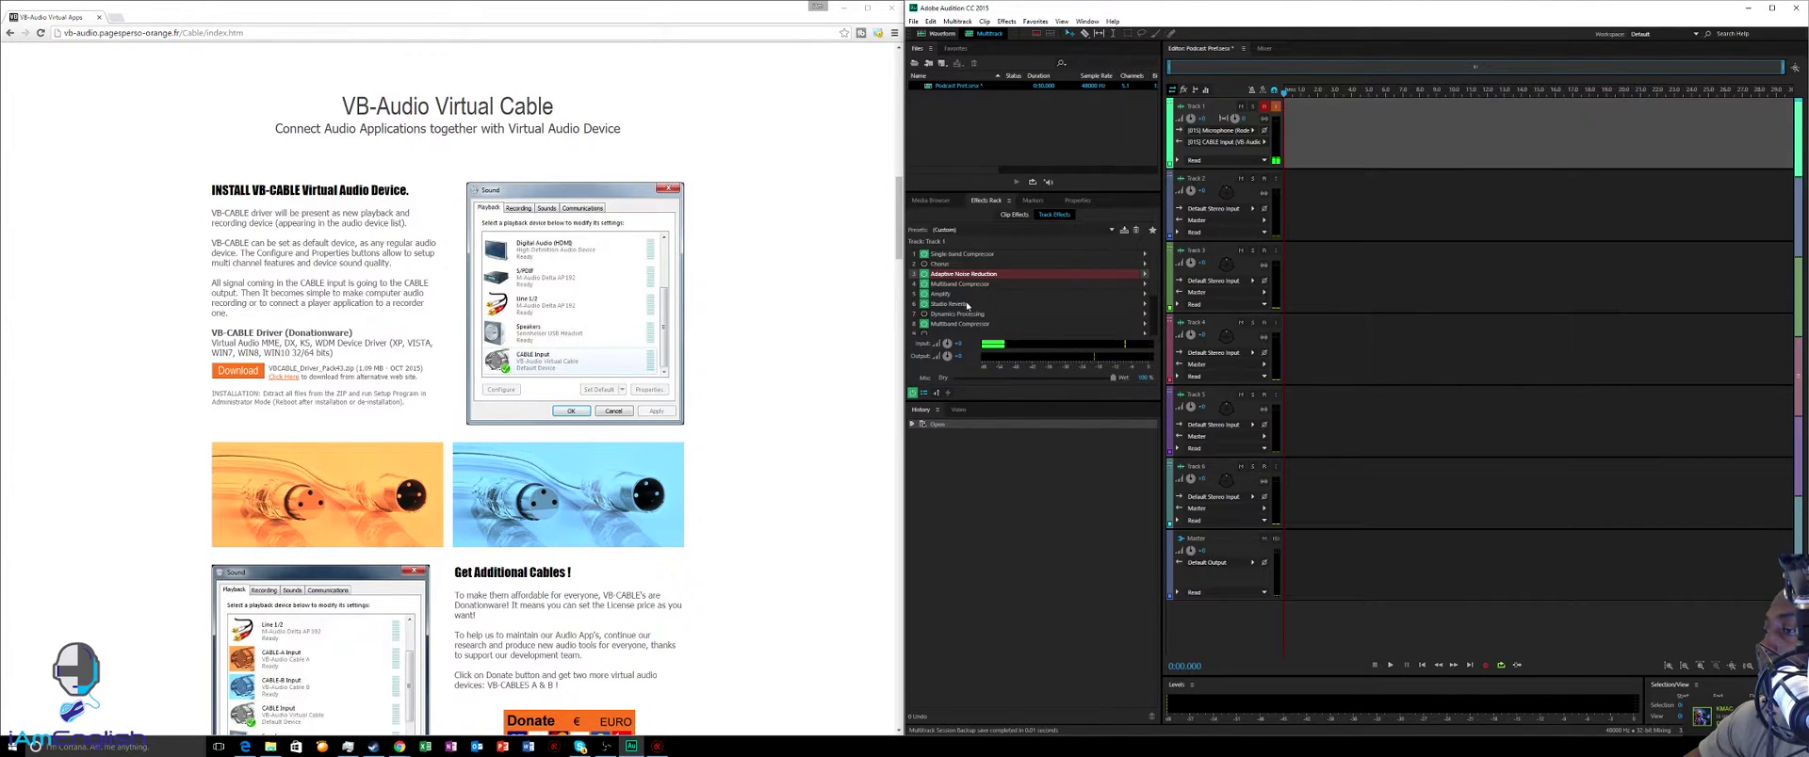
Step: Examine the settings and preset choices of the first Multiband Compressor in Track 1's effects rack and close its window
{"action": "left_click", "coordinate": [1146, 285]}
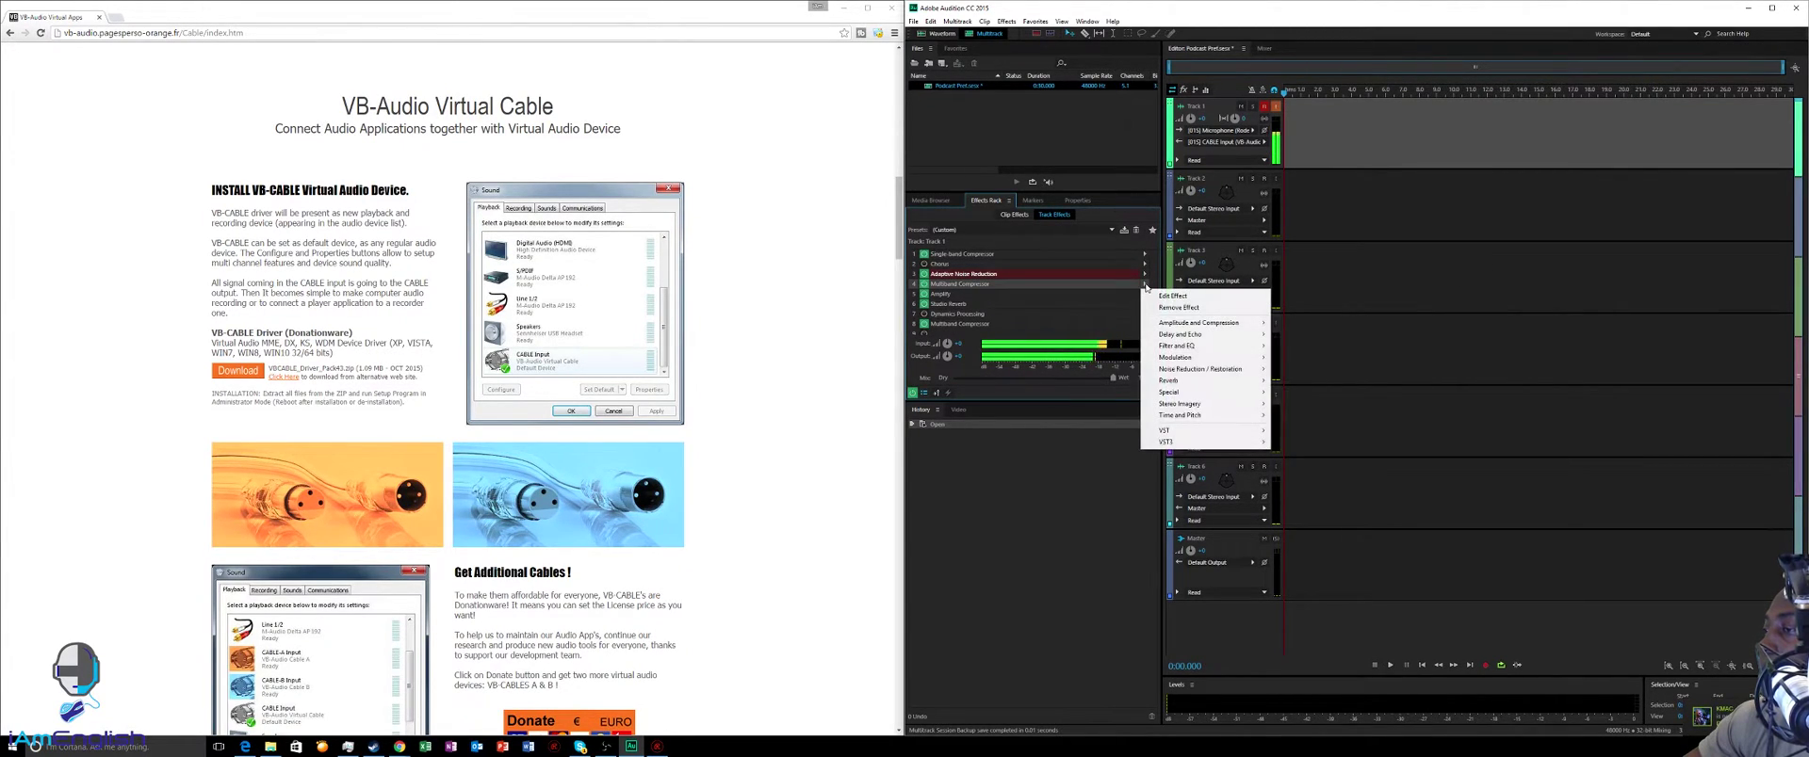
{"action": "mouse_move", "coordinate": [1225, 324]}
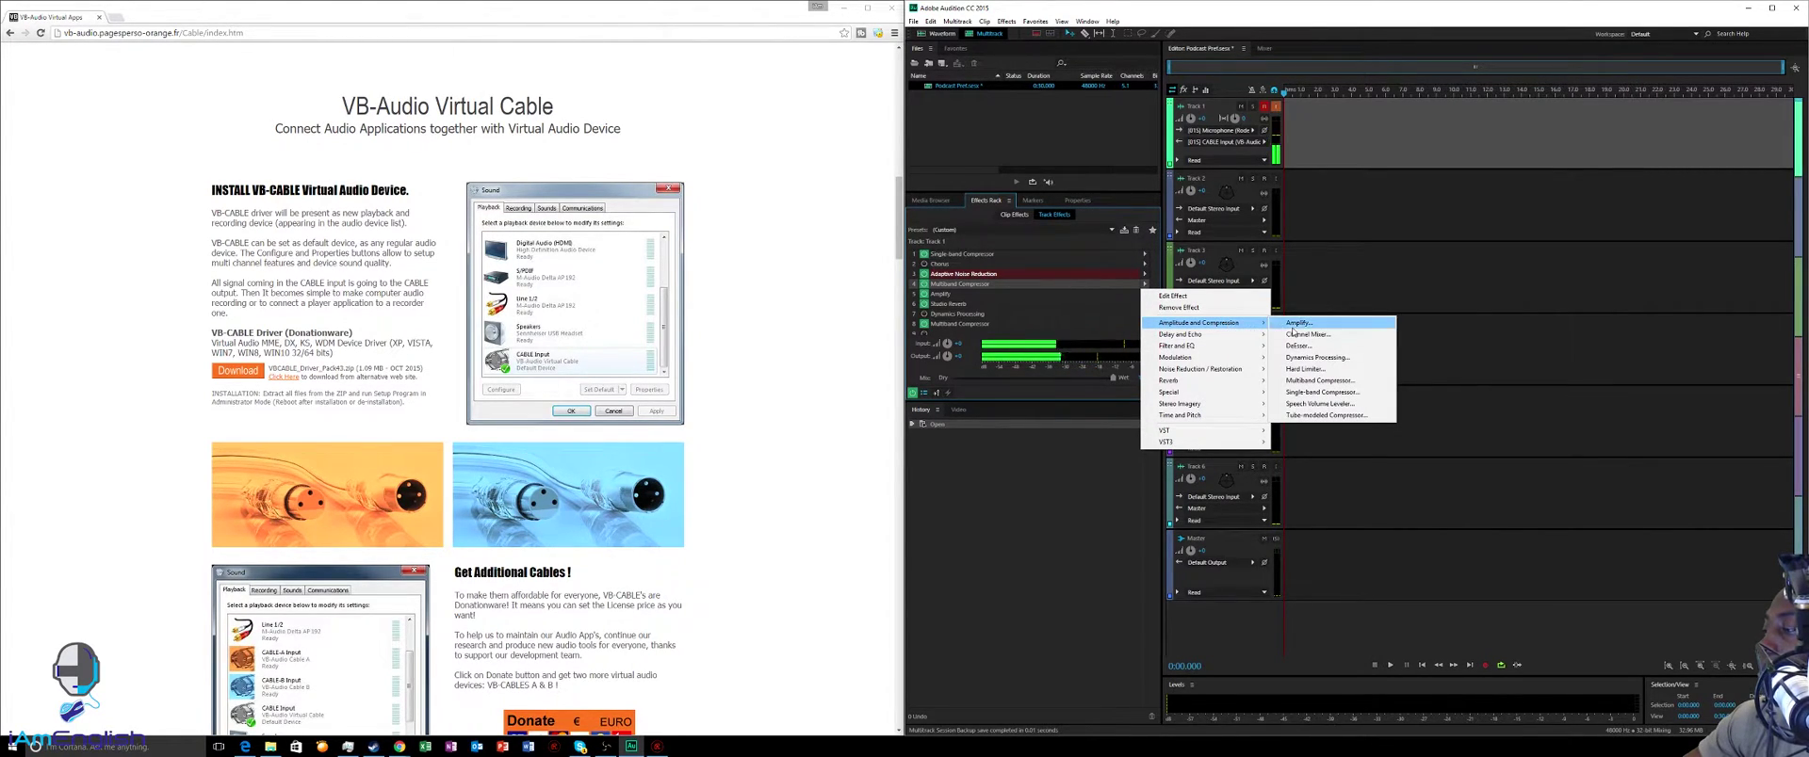
{"action": "left_click", "coordinate": [1296, 385]}
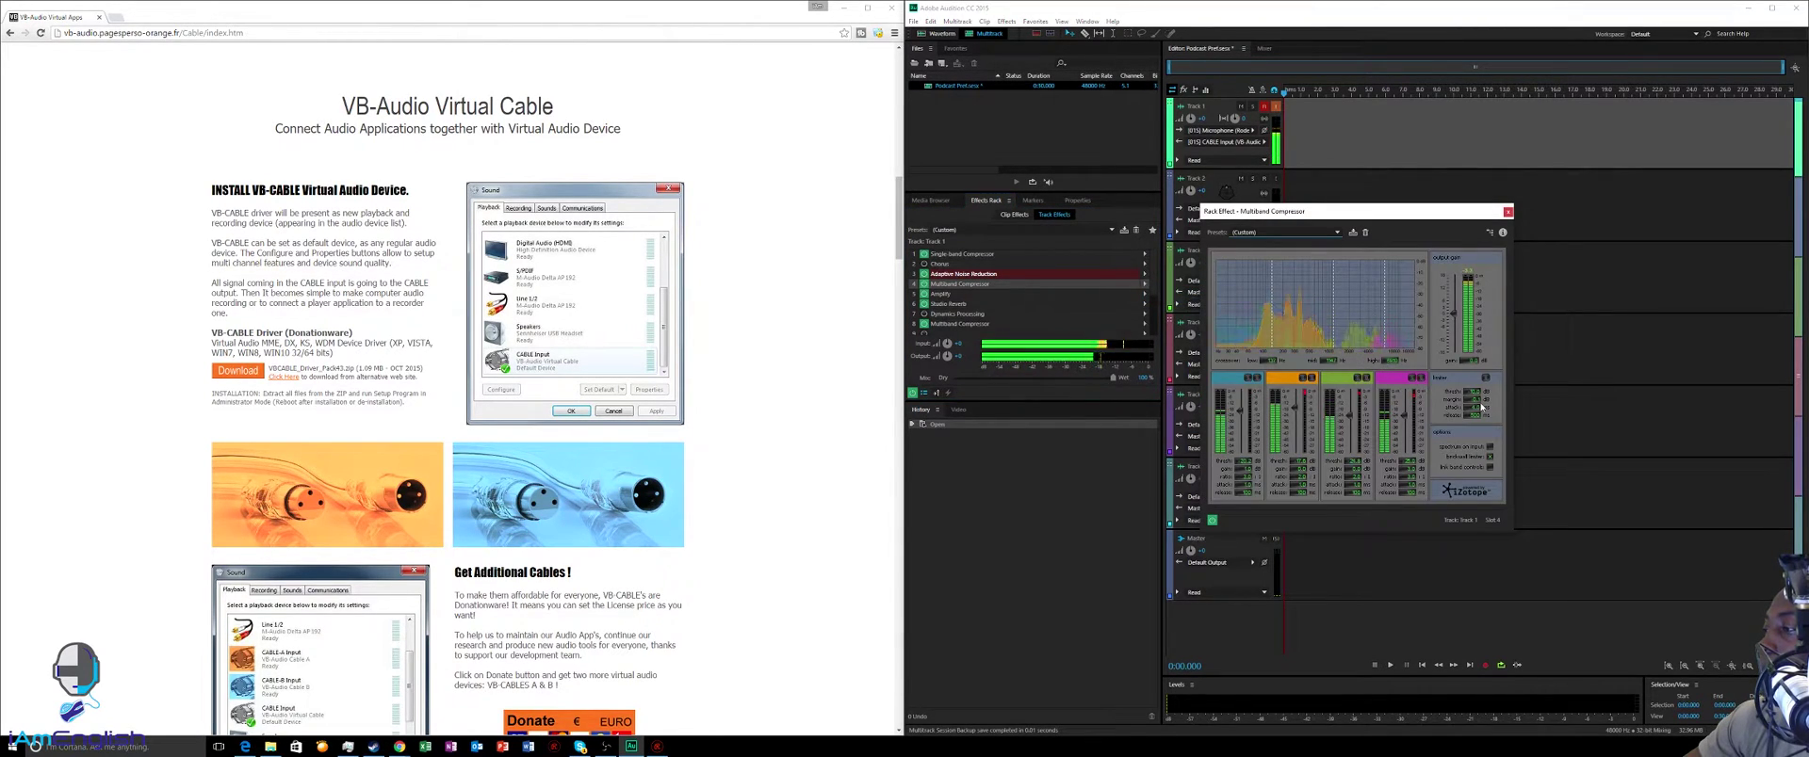
{"action": "left_click", "coordinate": [1337, 233]}
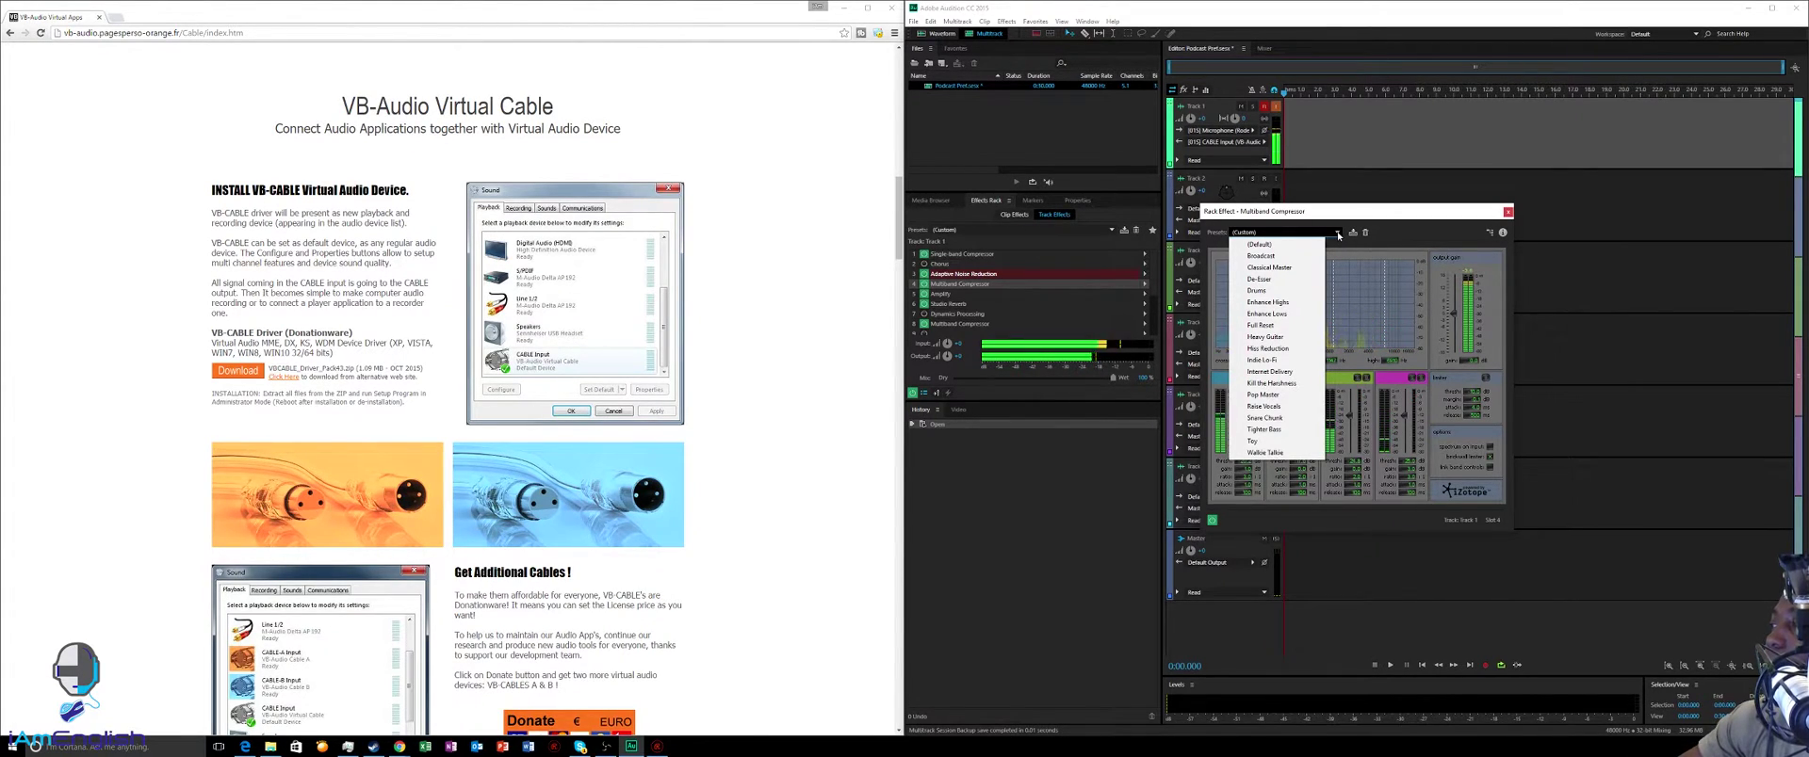
{"action": "left_click", "coordinate": [1337, 235]}
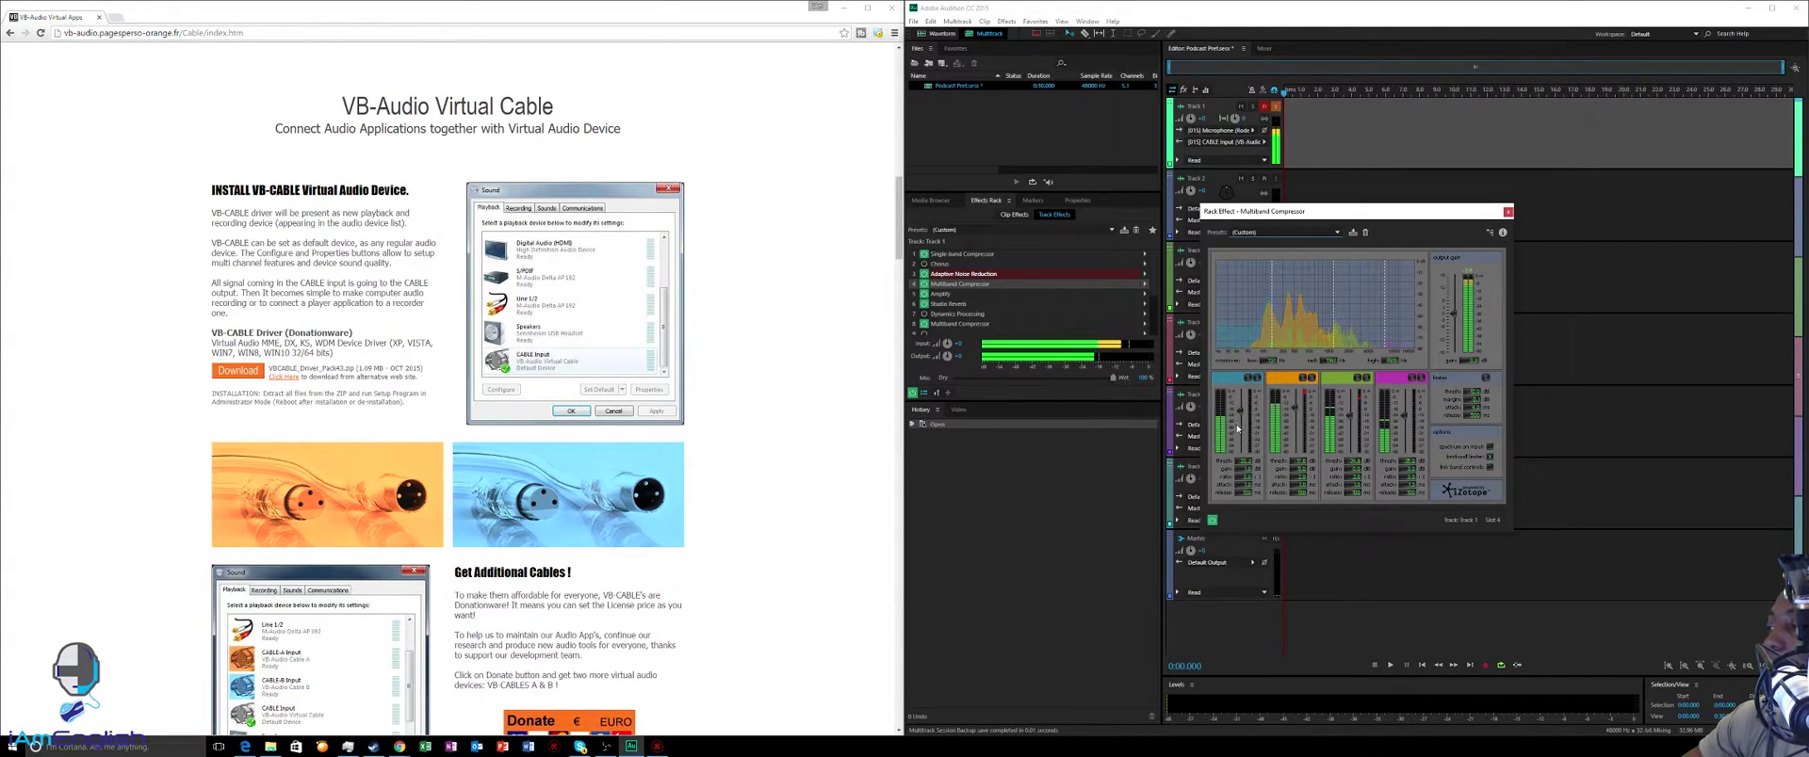
{"action": "left_click", "coordinate": [1508, 212]}
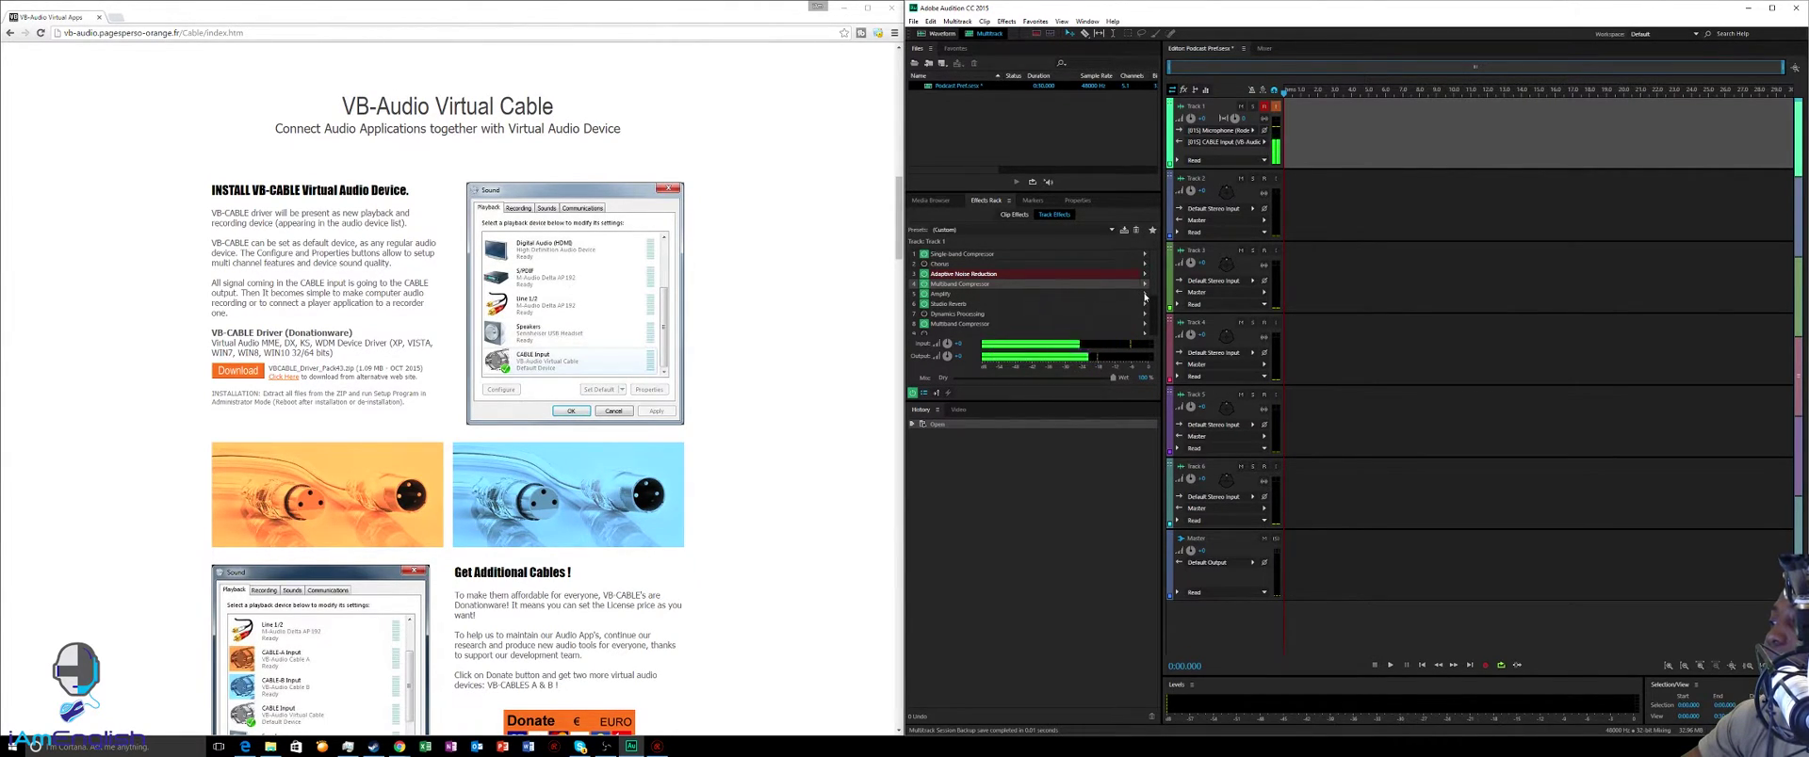
Step: Examine the left and right gain settings of the Amplify effect in Track 1's effects rack and close its window
{"action": "left_click", "coordinate": [1144, 294]}
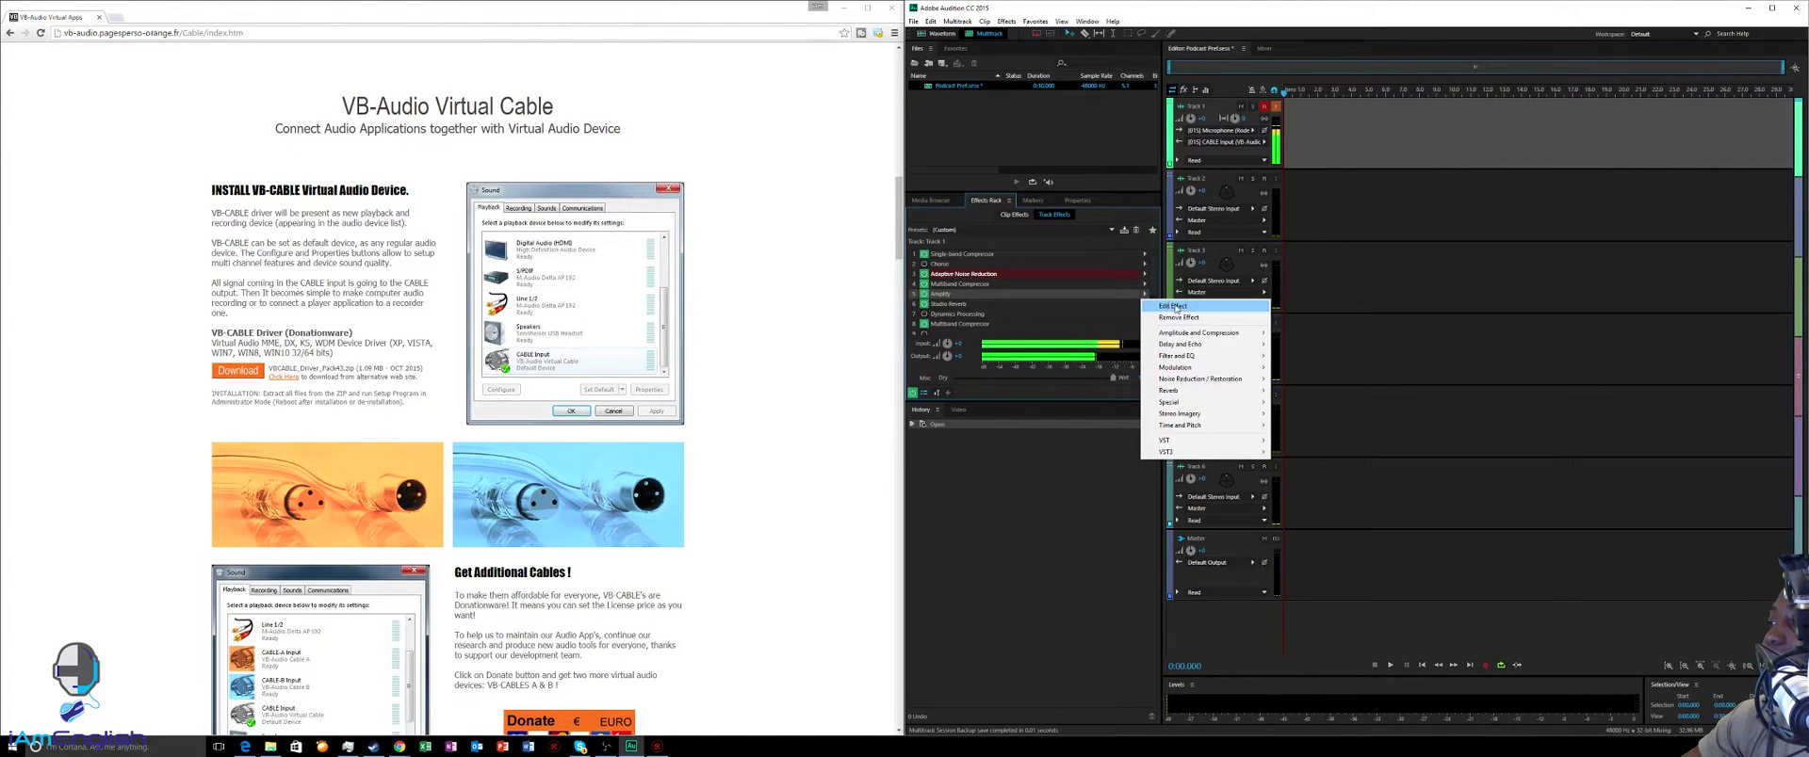
{"action": "left_click", "coordinate": [1194, 309]}
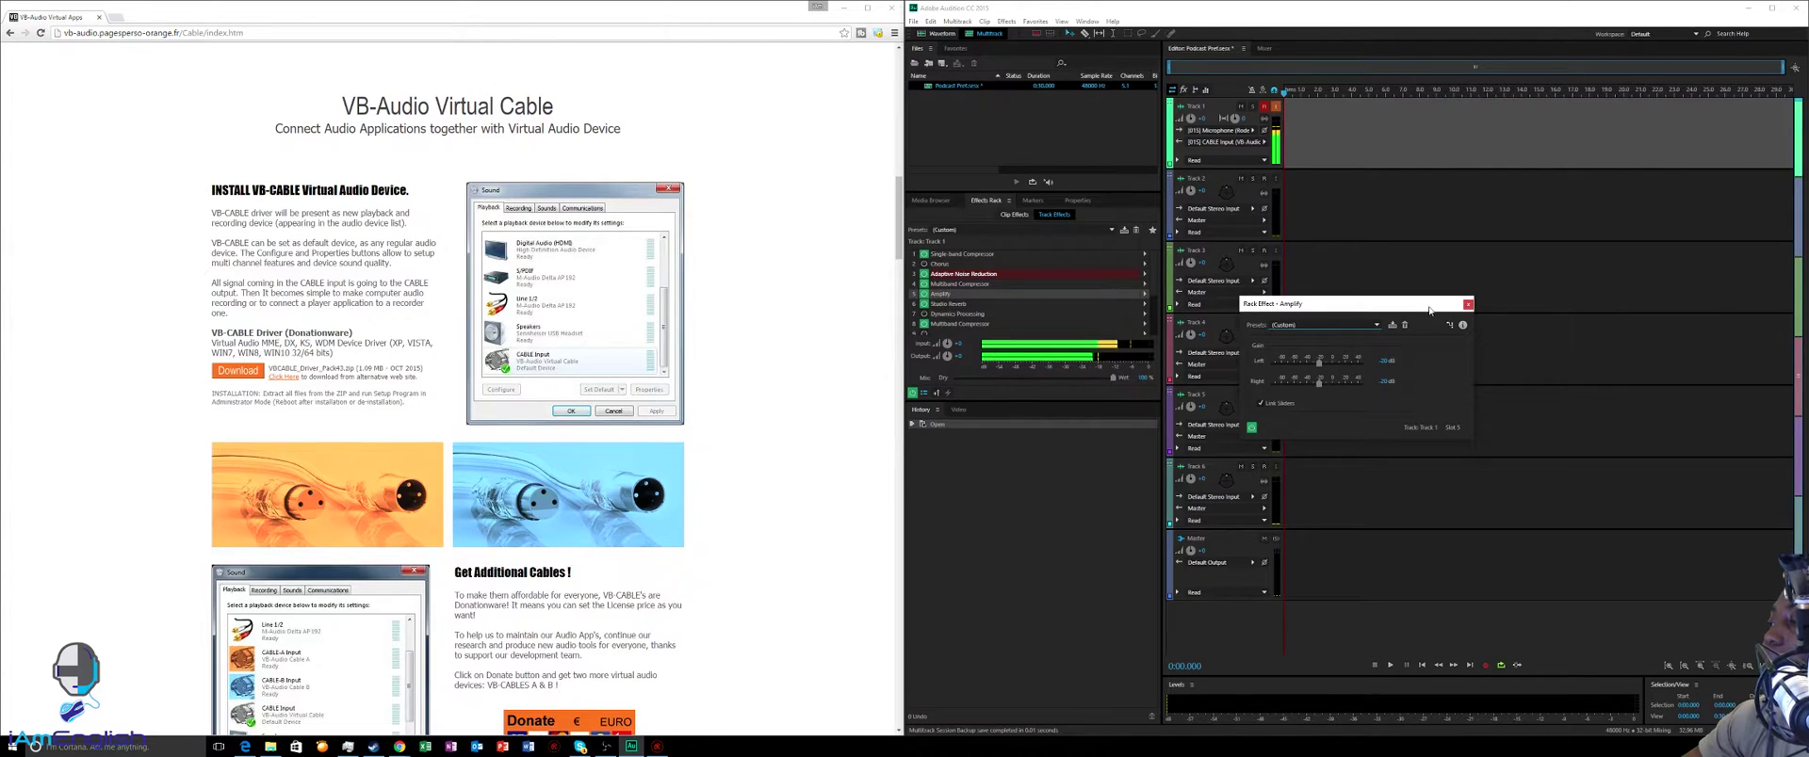
{"action": "left_click", "coordinate": [1468, 304]}
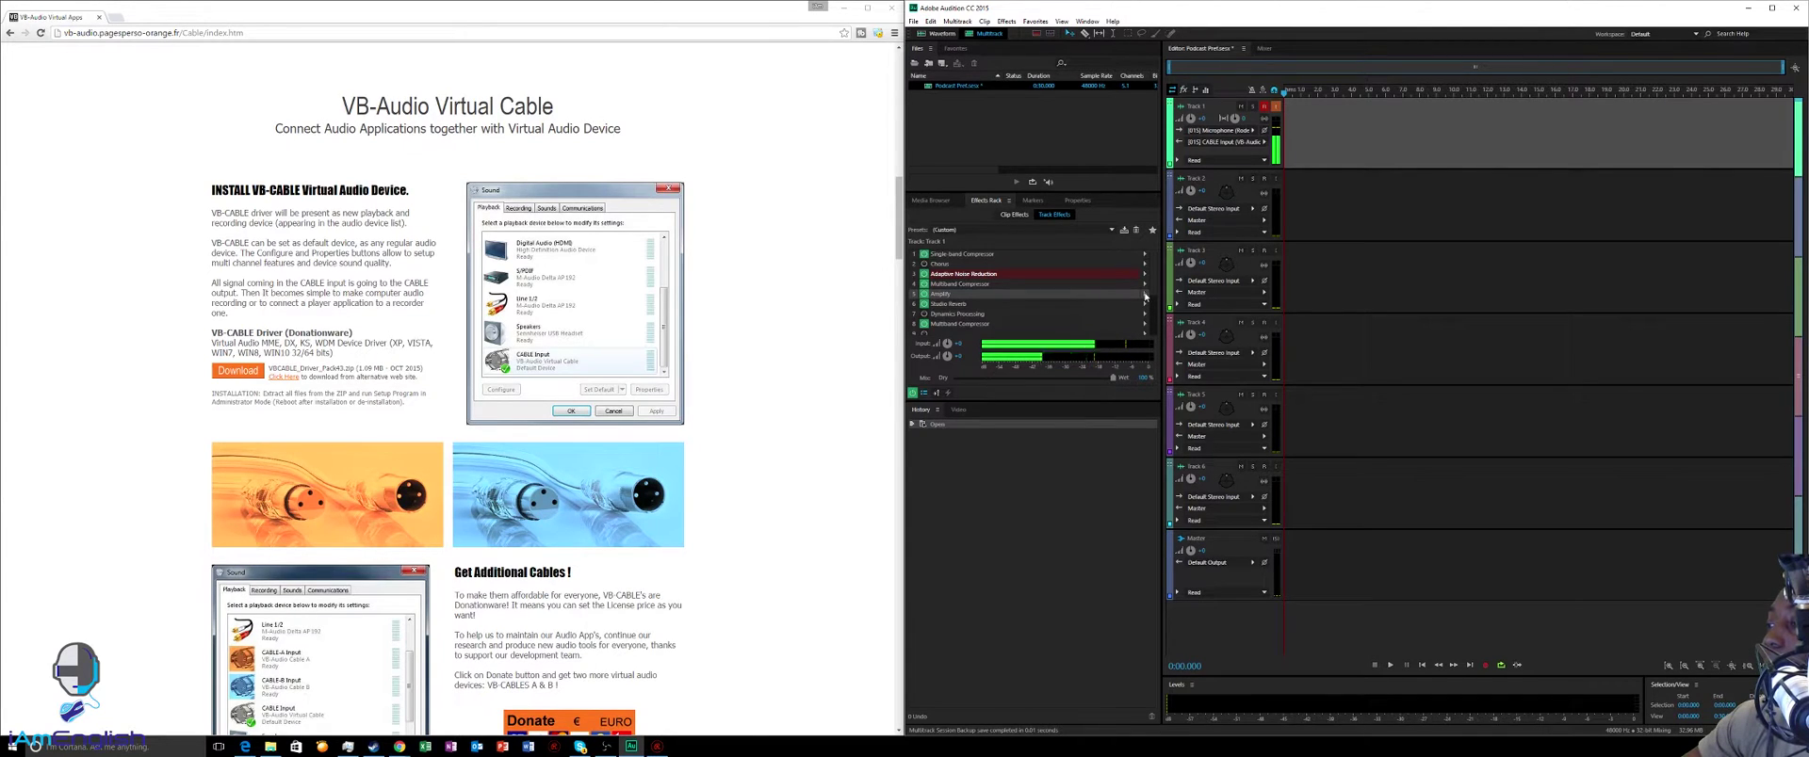
{"action": "left_click", "coordinate": [1146, 296]}
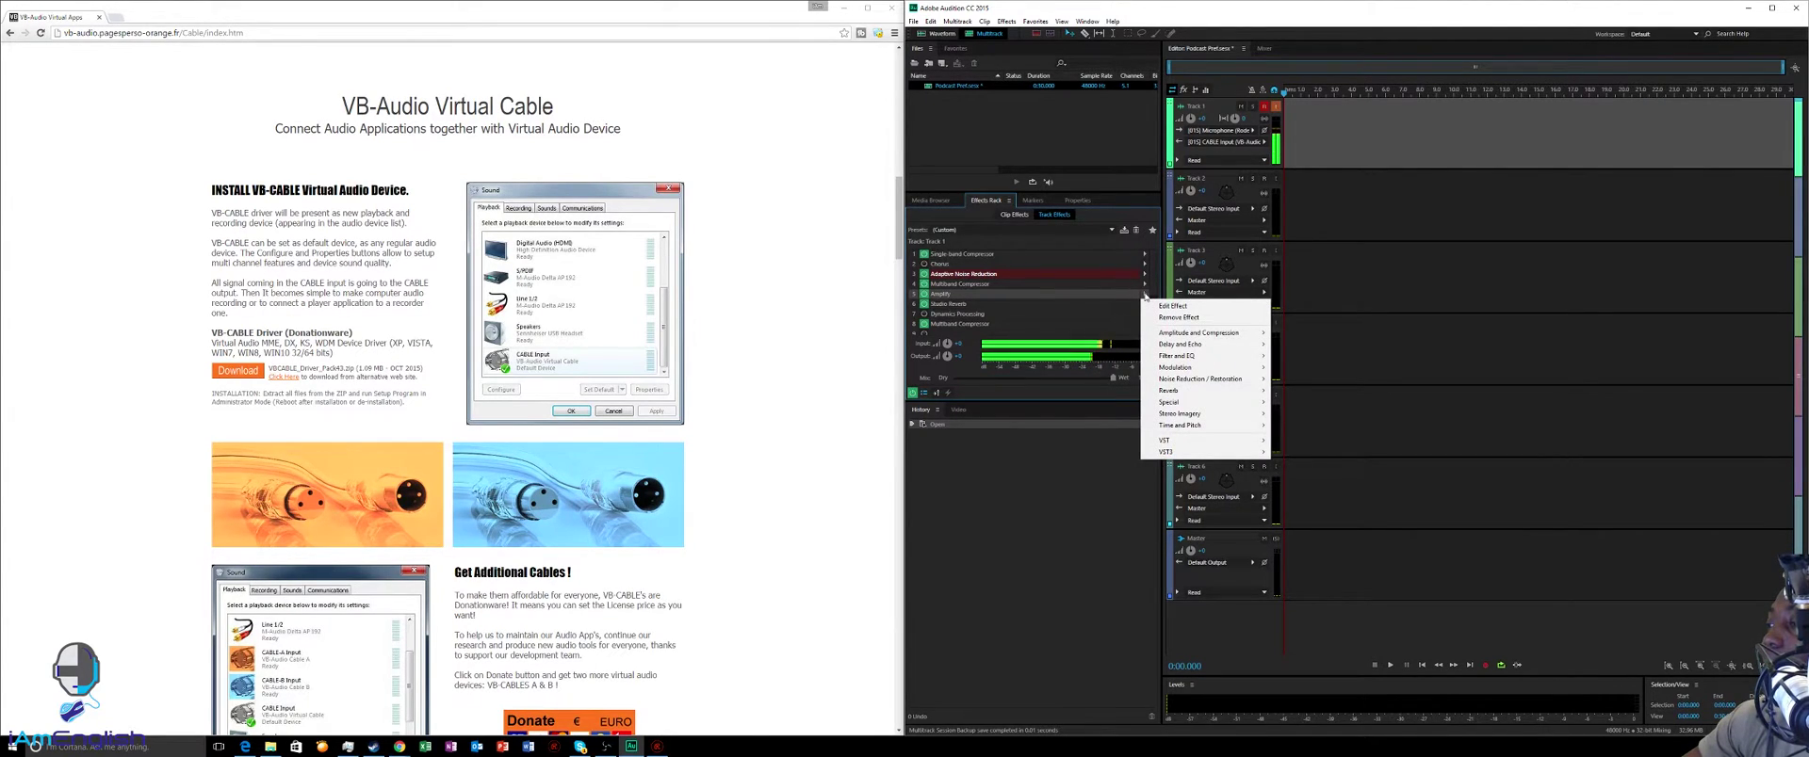
{"action": "mouse_move", "coordinate": [1214, 337]}
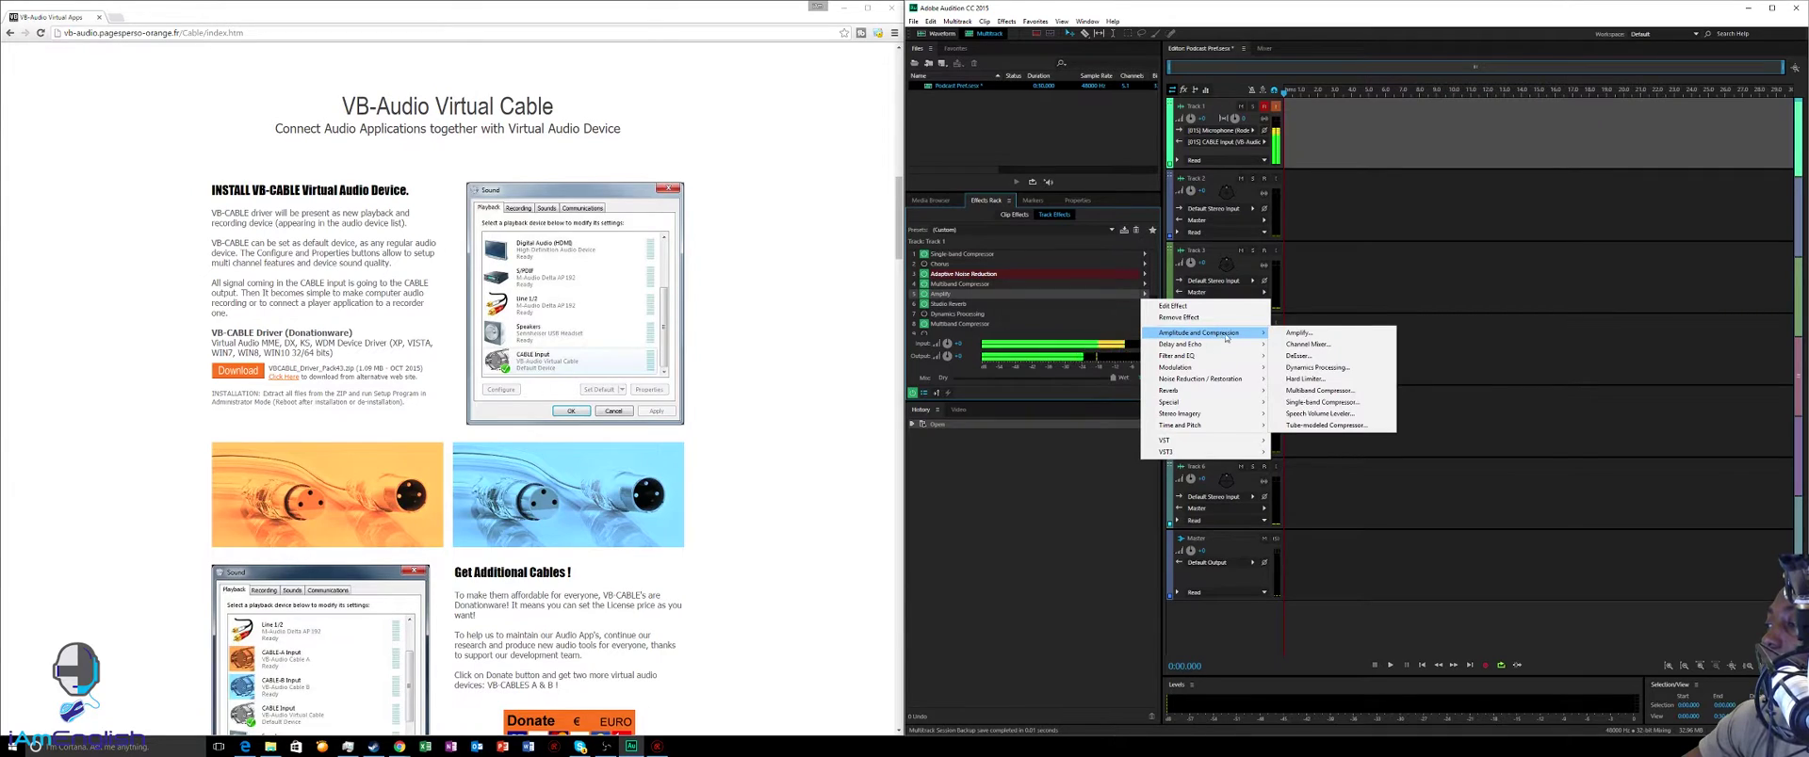
{"action": "left_click", "coordinate": [1173, 307]}
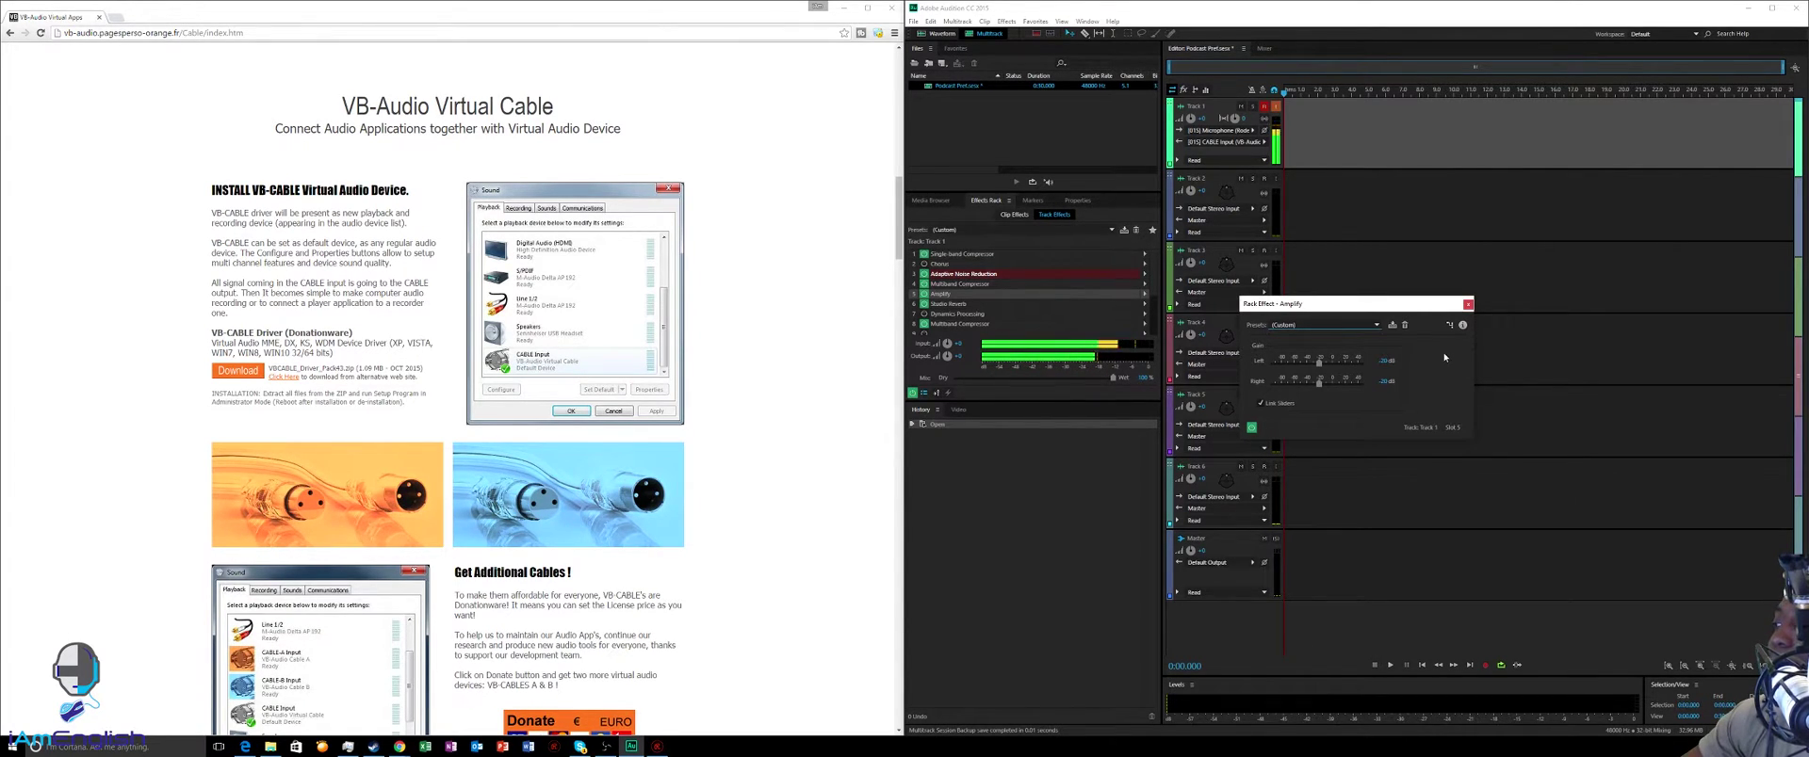
{"action": "left_click", "coordinate": [1468, 304]}
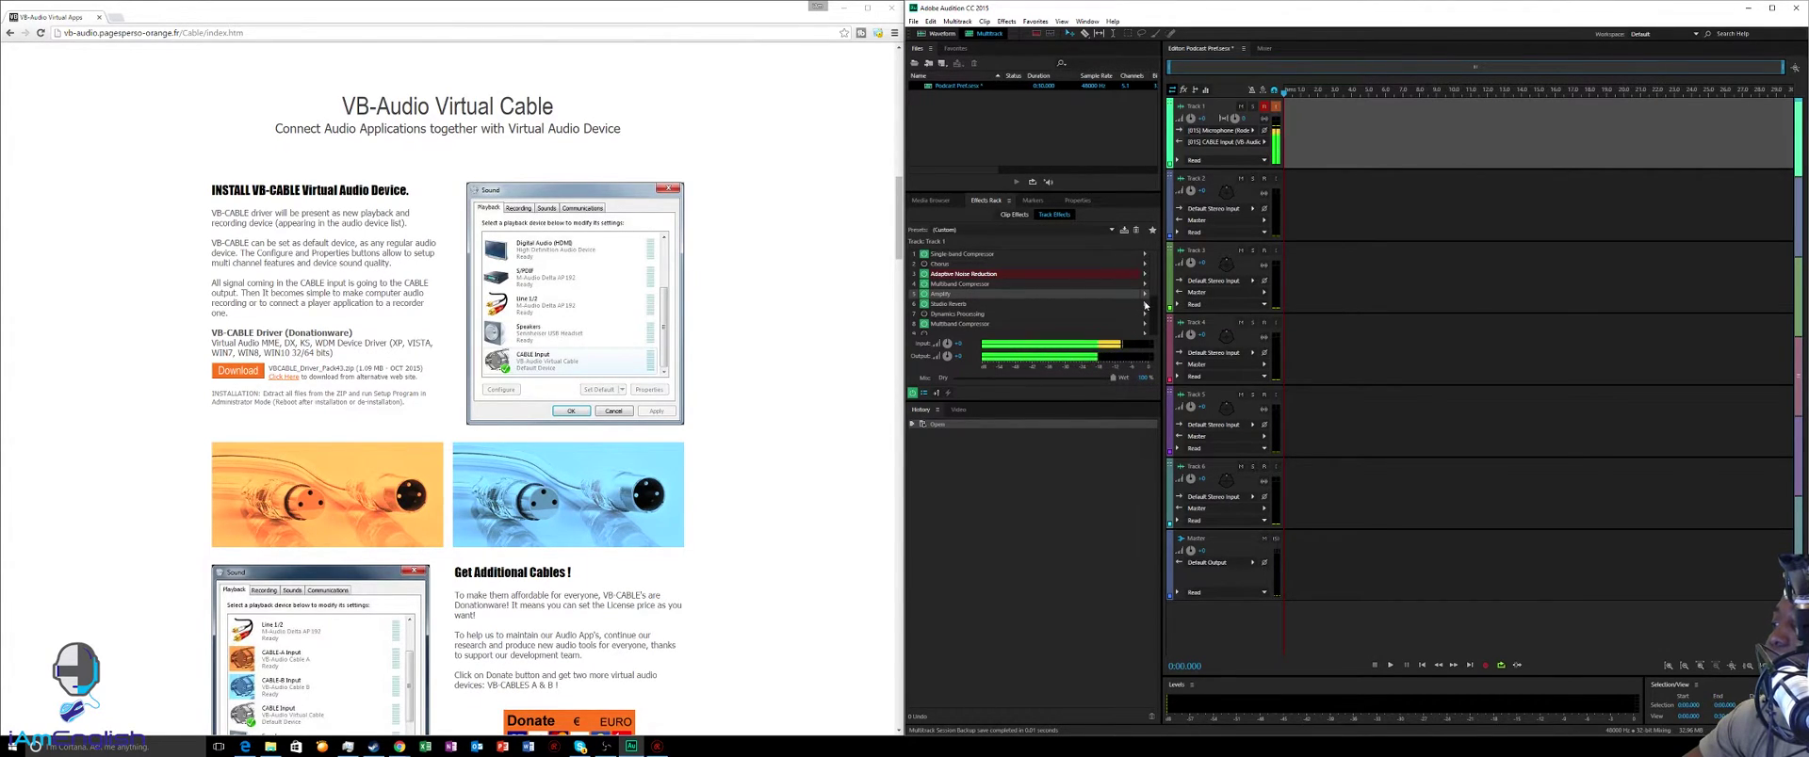
Step: Examine the available Reverb effects and the Studio Reverb settings in Track 1's effects rack
{"action": "left_click", "coordinate": [1145, 305]}
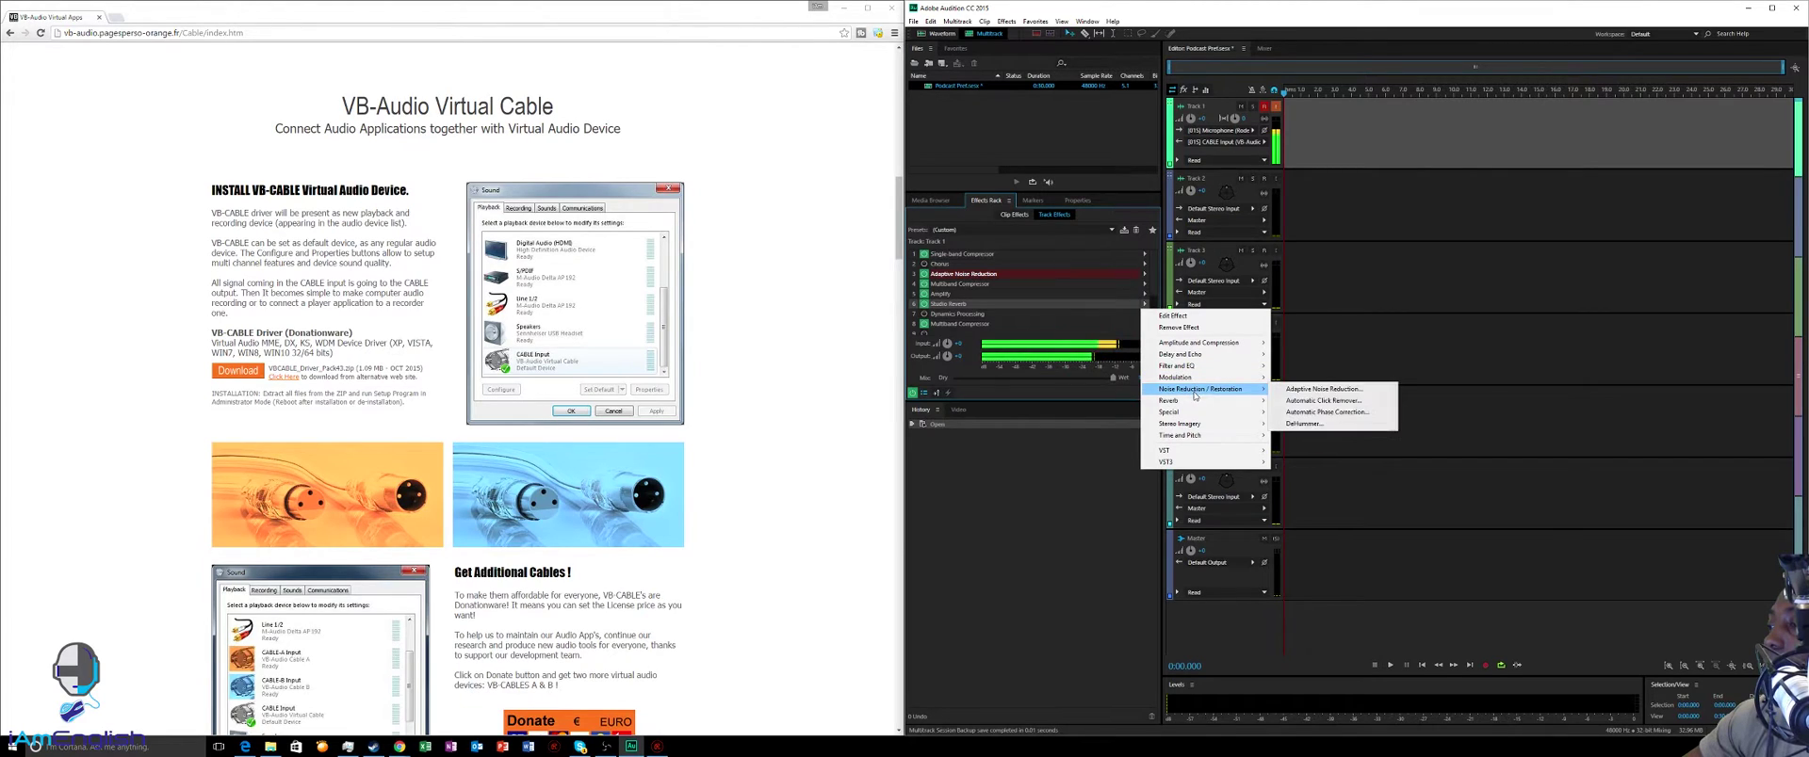
{"action": "mouse_move", "coordinate": [1191, 404]}
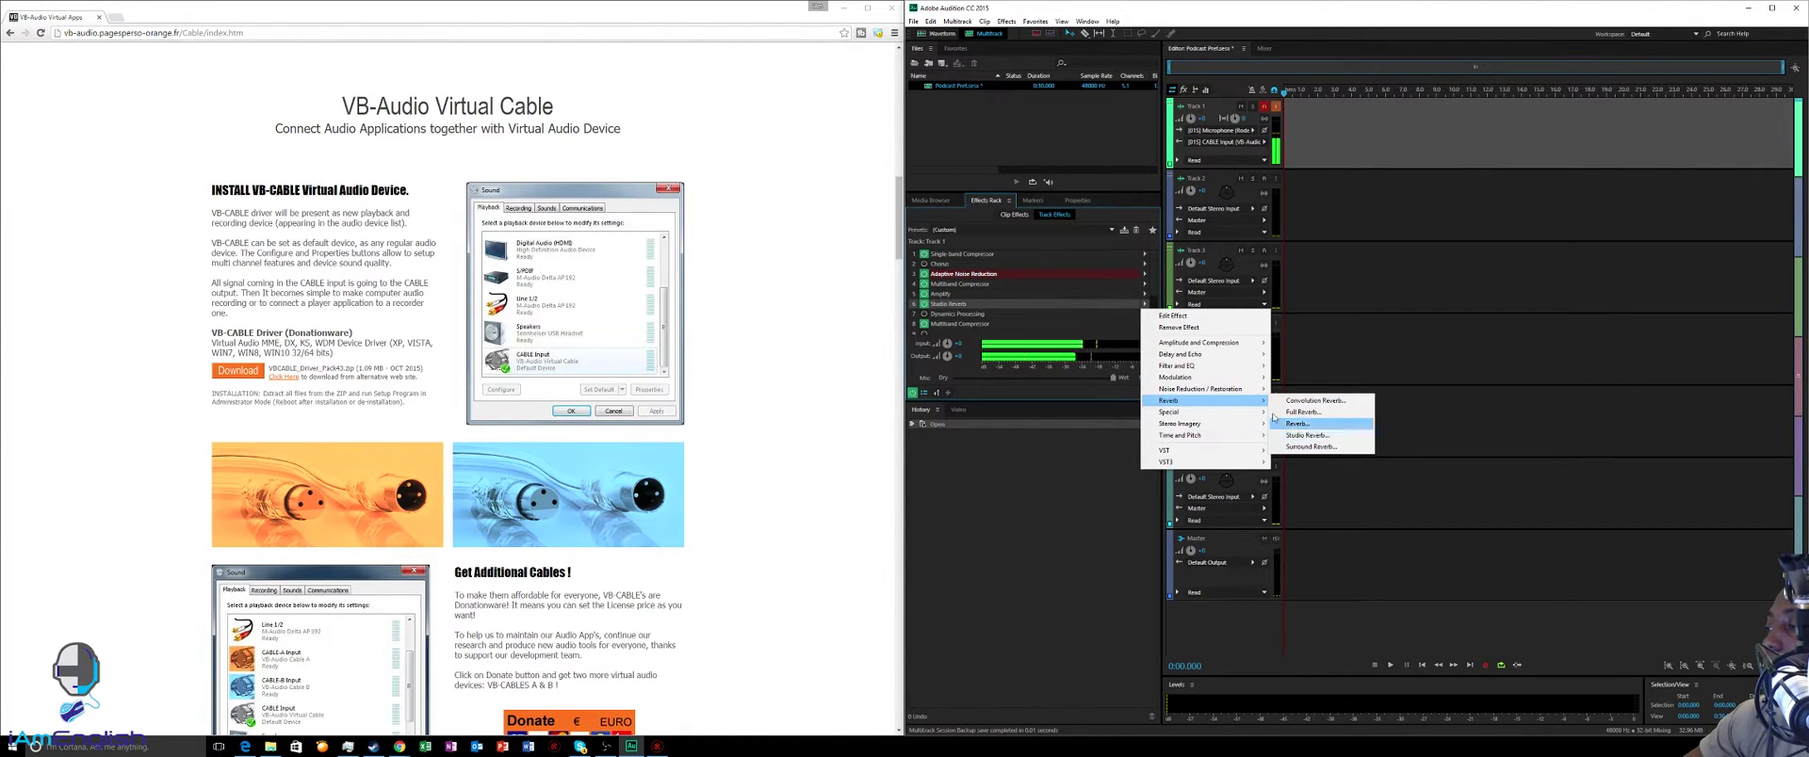
{"action": "left_click", "coordinate": [1189, 318]}
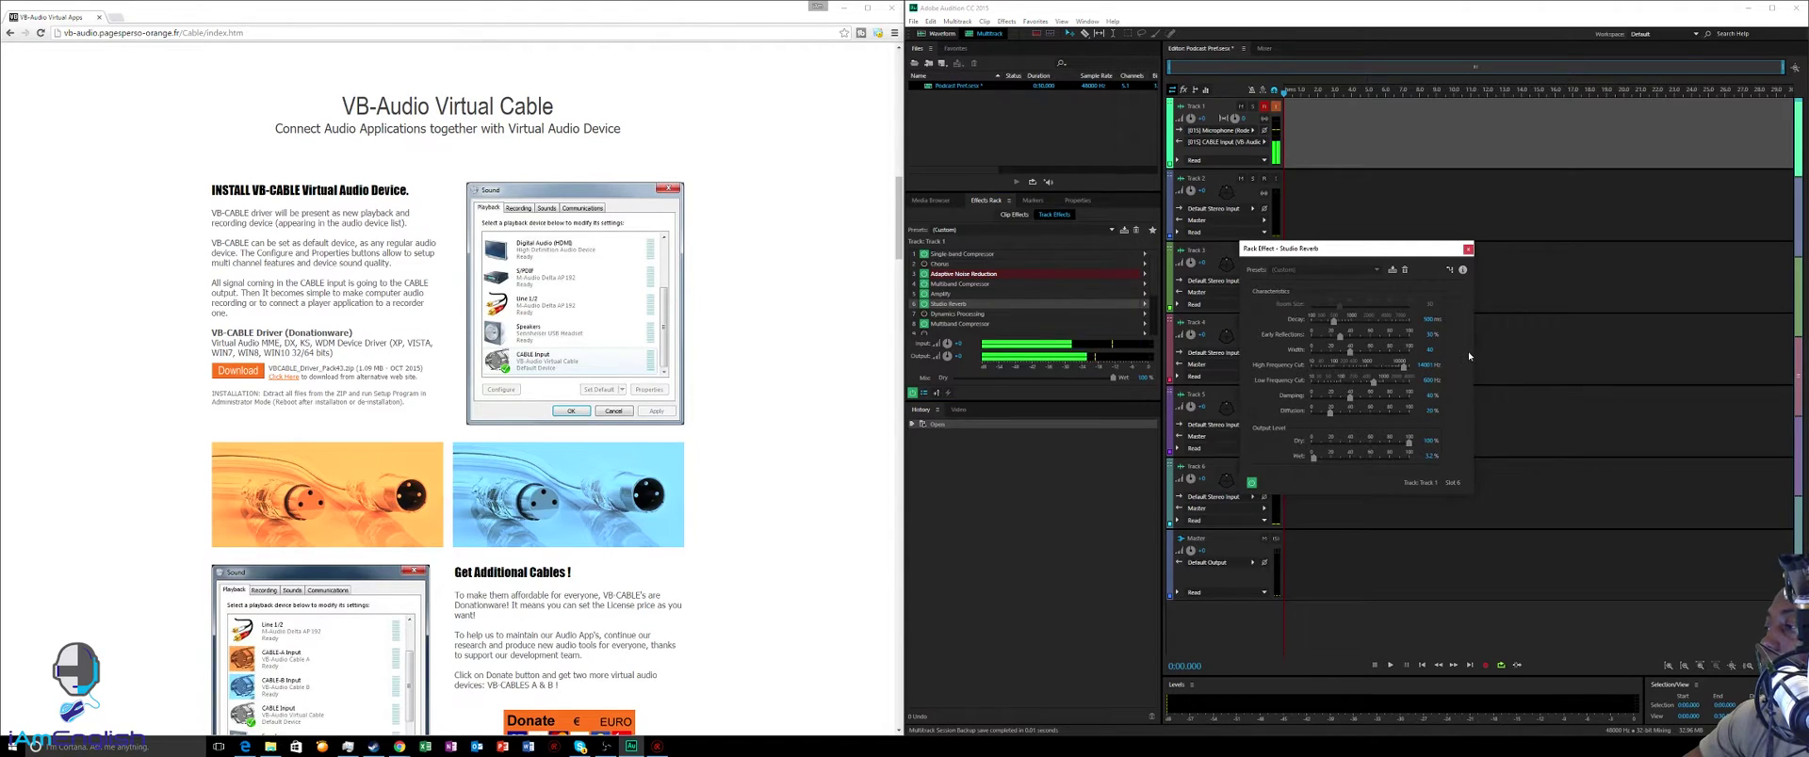
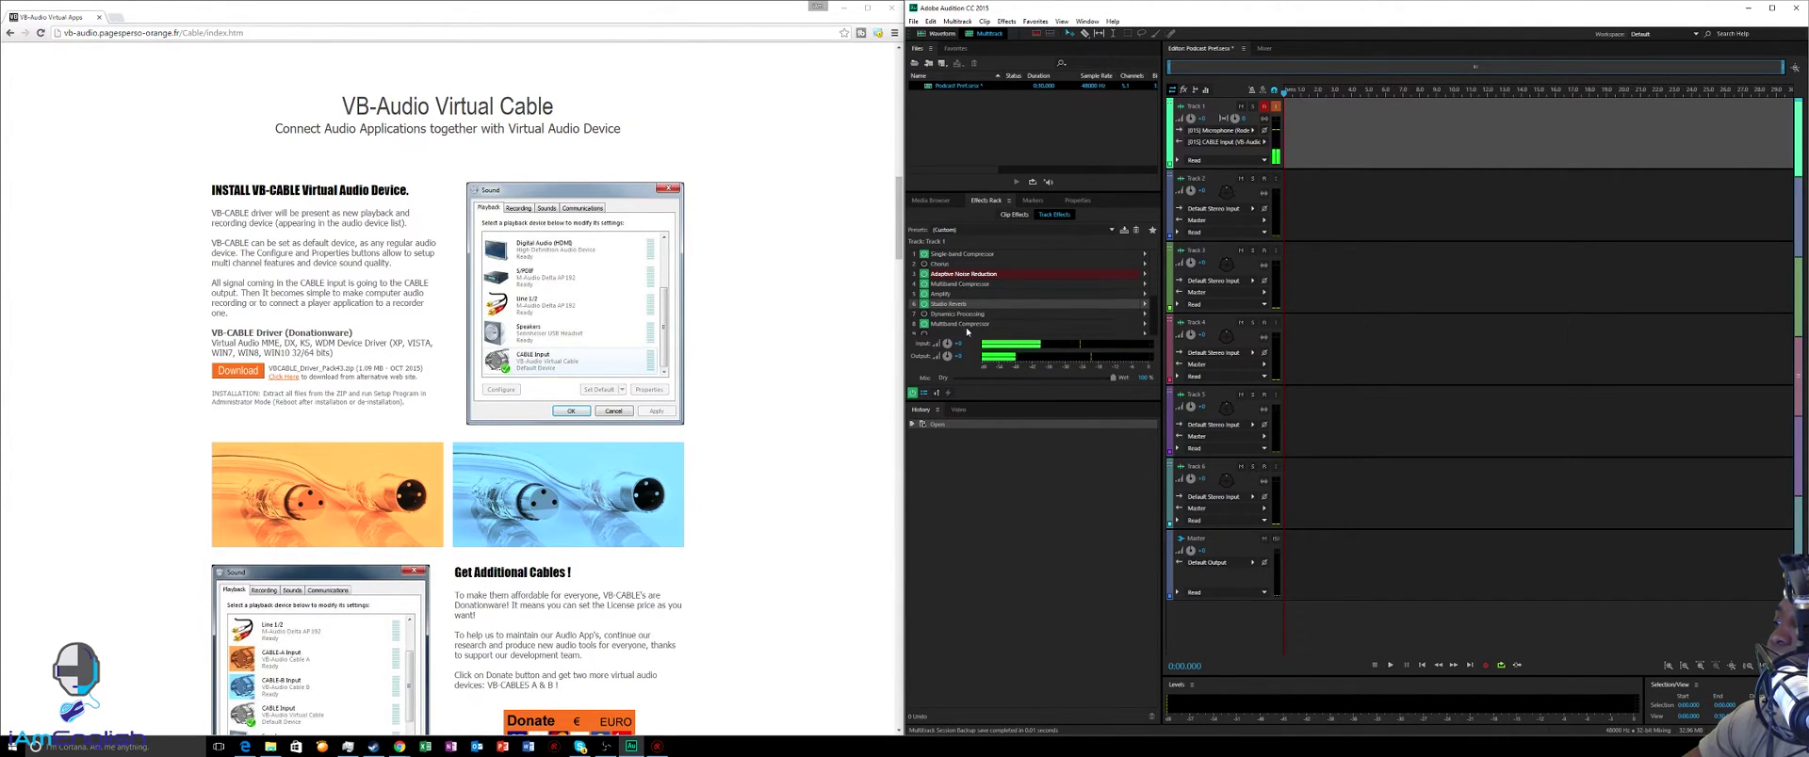
Step: Examine the settings and presets of the second Multiband Compressor, in slot 8 of Track 1's effects rack, and close its window
{"action": "scroll", "coordinate": [980, 325], "scroll_direction": "down", "scroll_amount": 1}
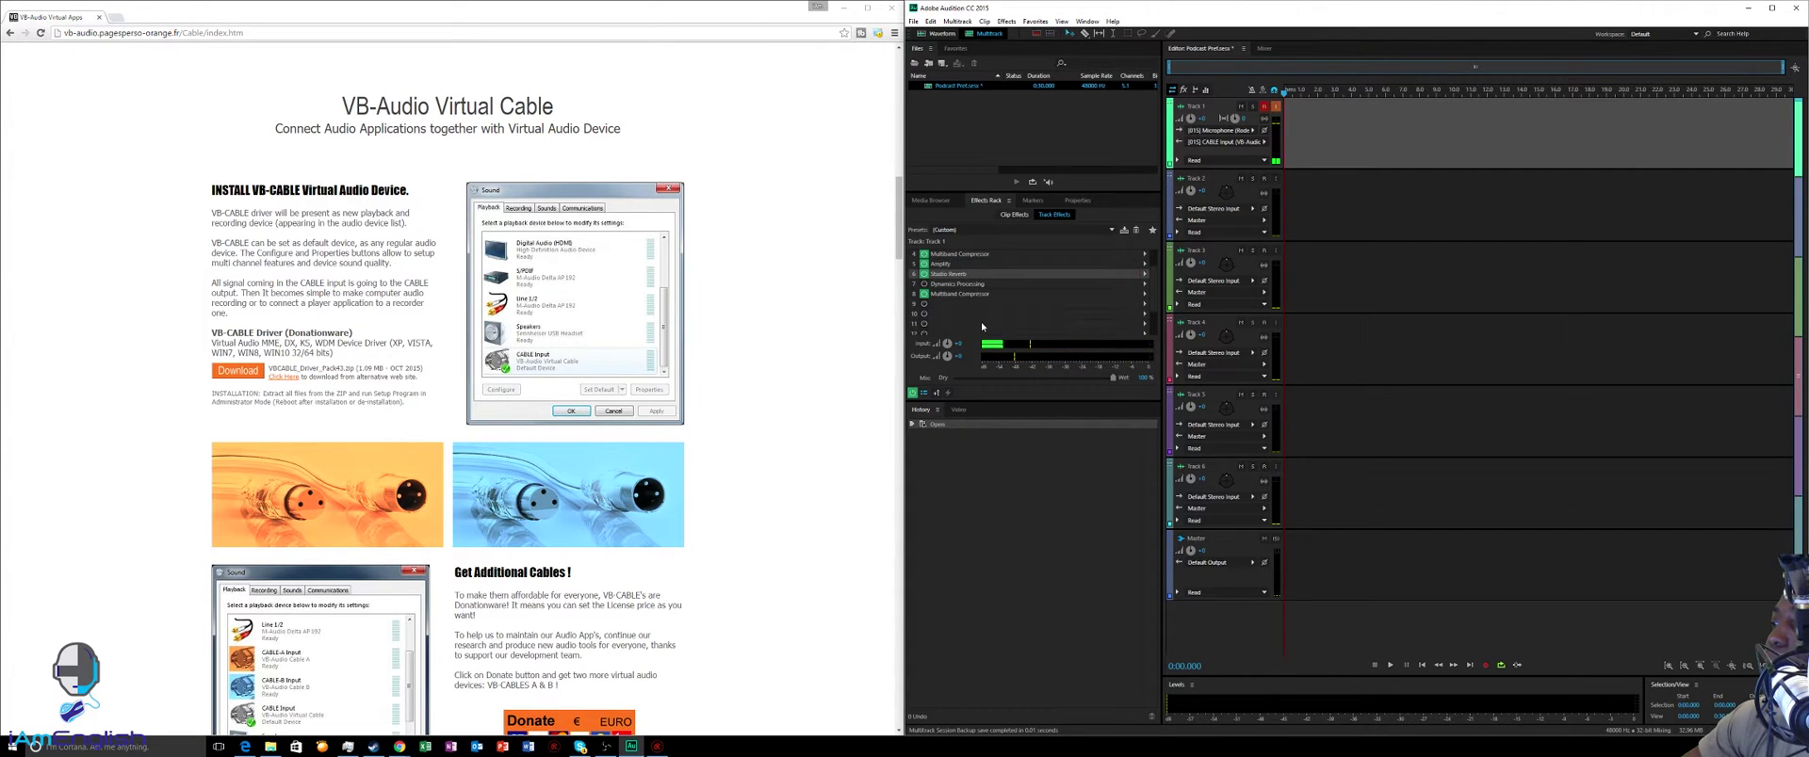
{"action": "scroll", "coordinate": [981, 325], "scroll_direction": "up", "scroll_amount": 1}
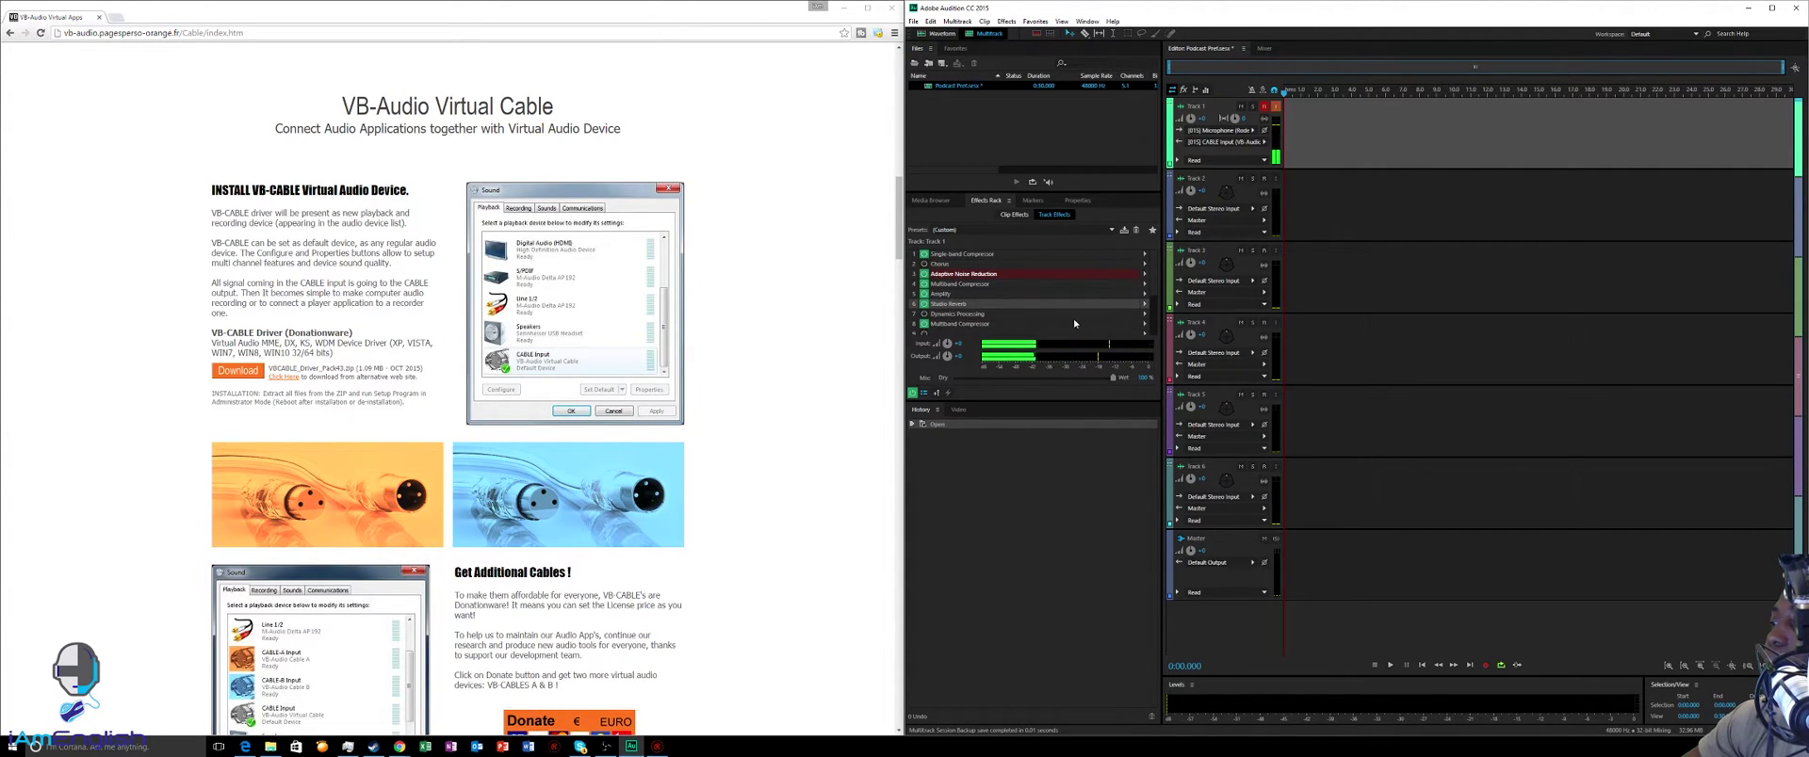
{"action": "left_click", "coordinate": [1144, 324]}
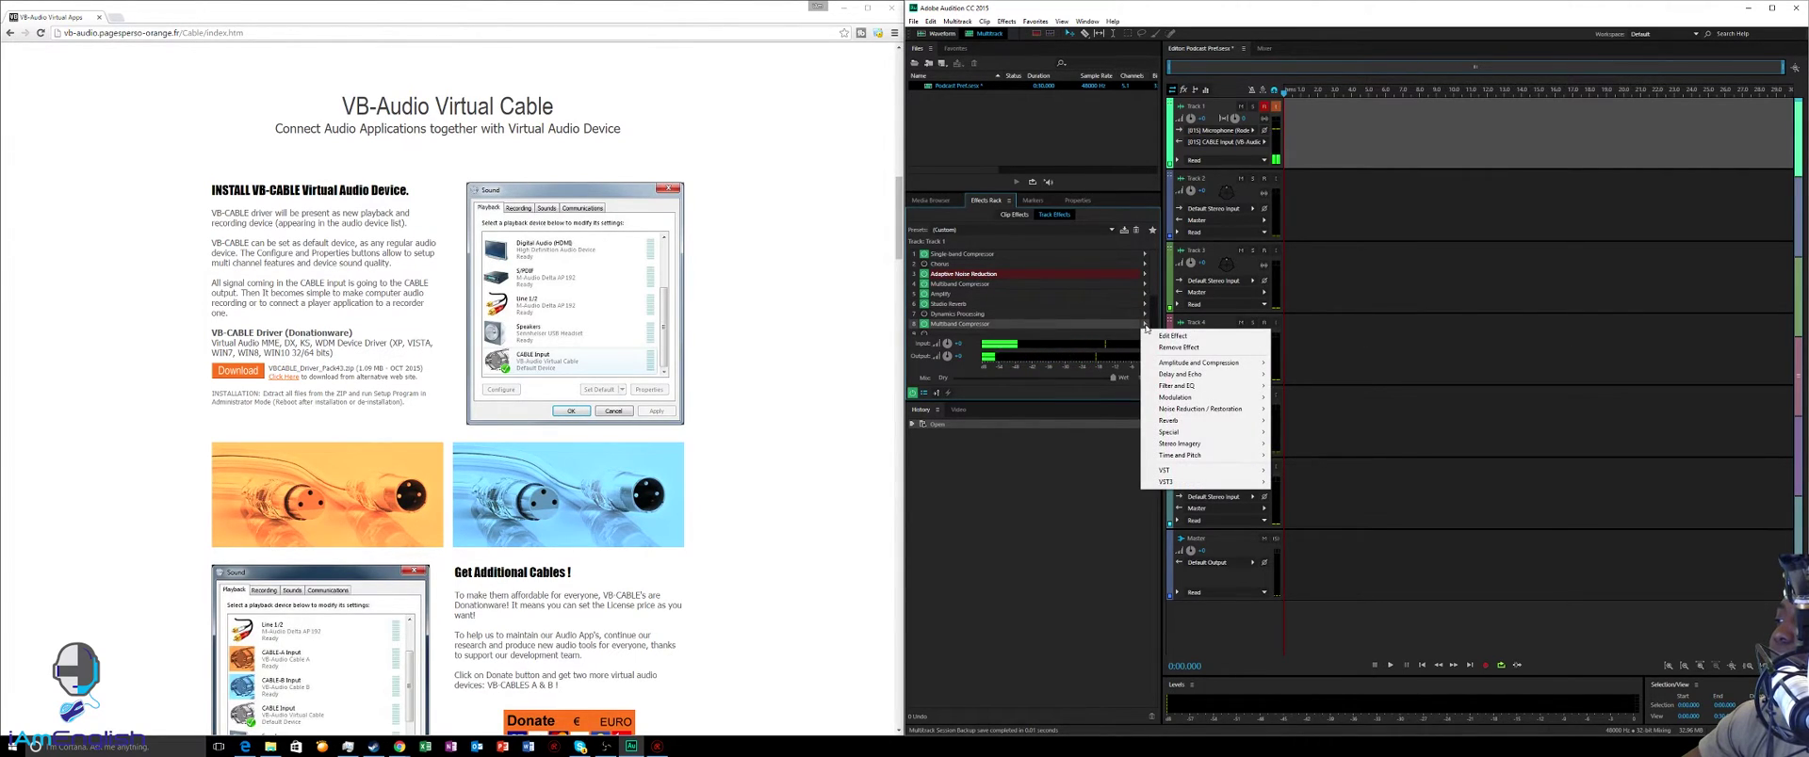
{"action": "left_click", "coordinate": [1164, 336]}
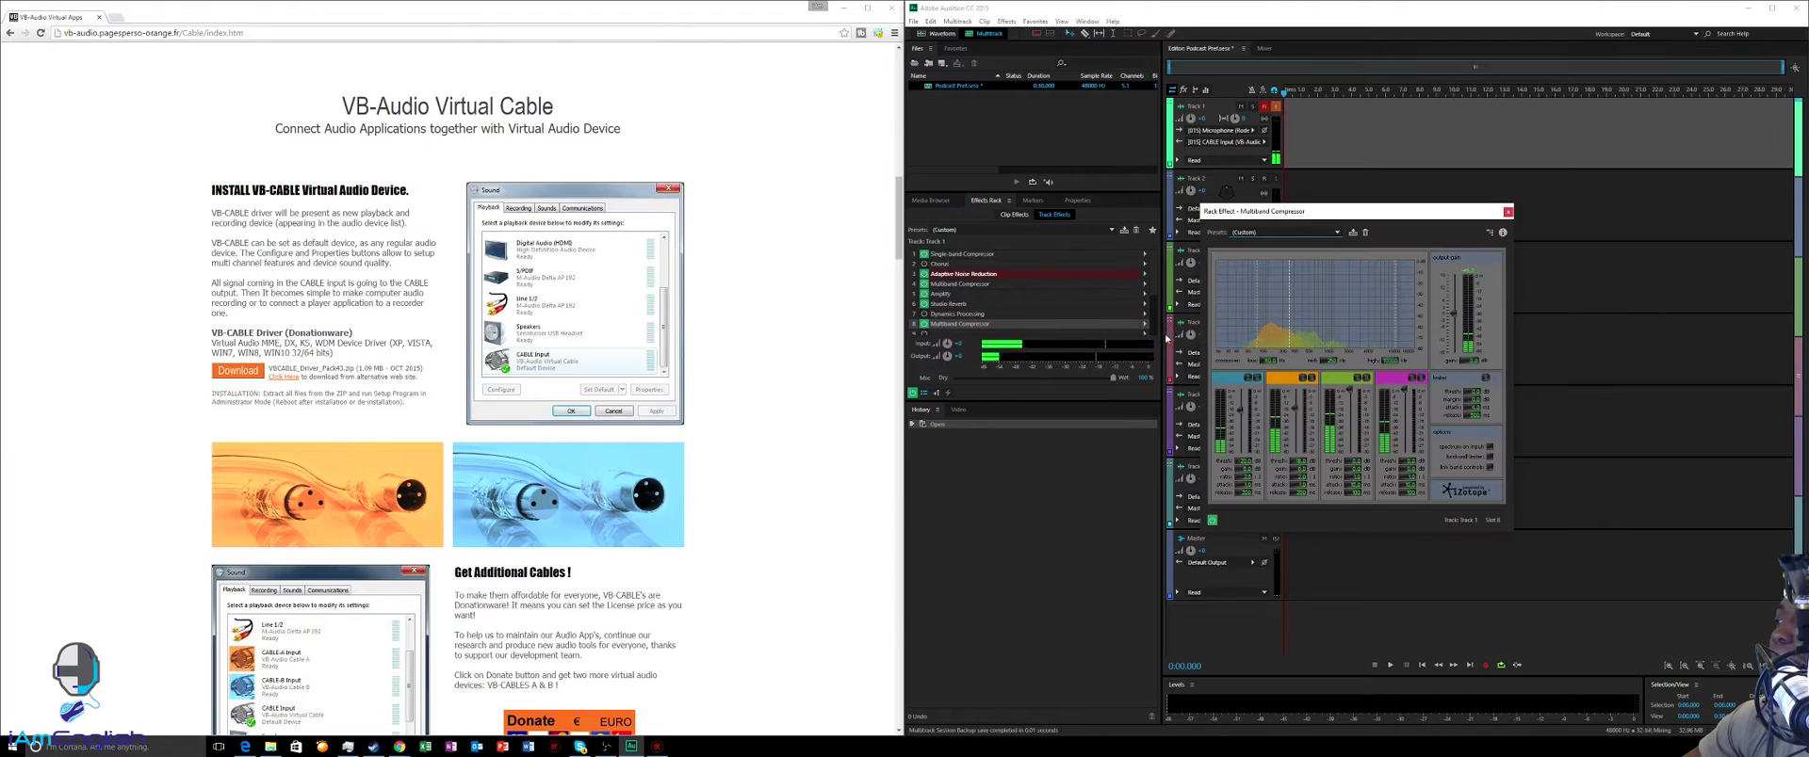
{"action": "left_click", "coordinate": [1338, 232]}
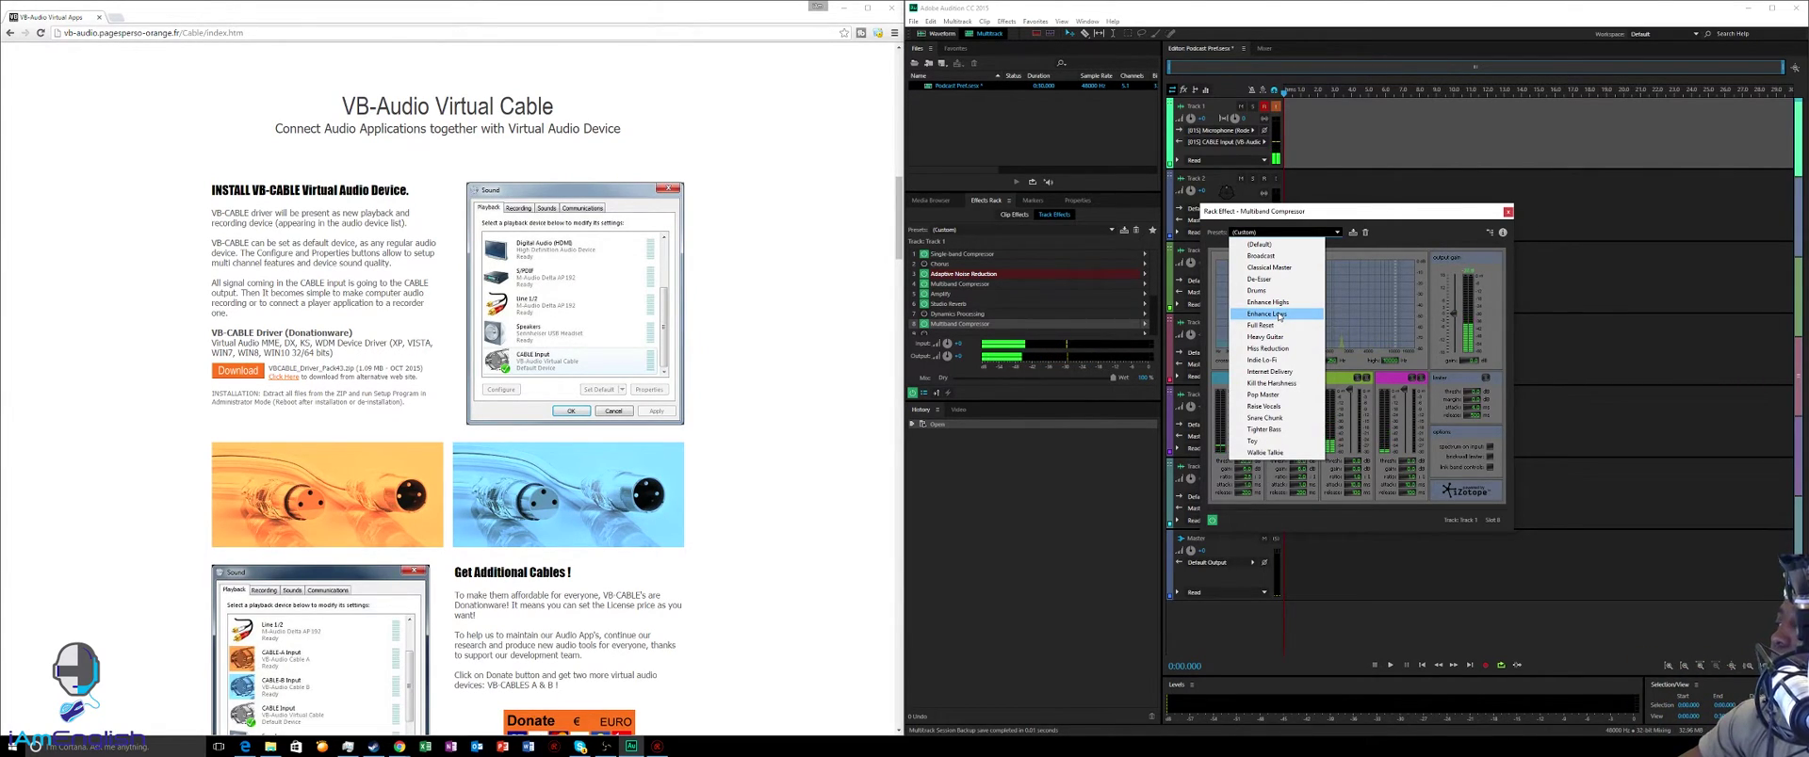
{"action": "left_click", "coordinate": [1508, 212]}
{"action": "left_click", "coordinate": [1508, 212]}
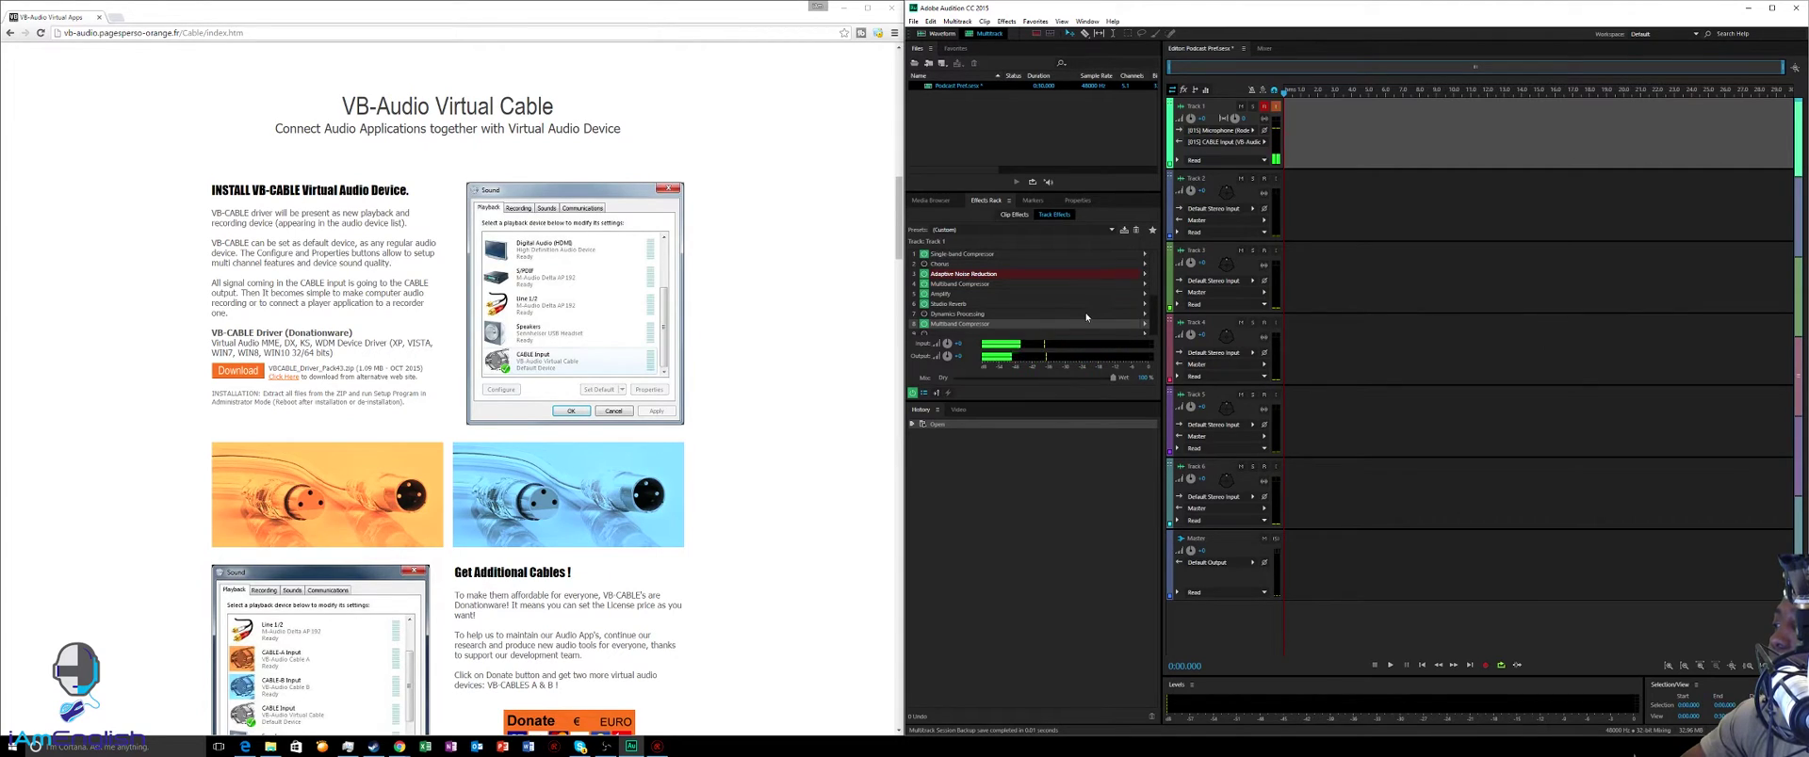
Step: Reopen the slot 8 Multiband Compressor from the Amplitude and Compression effects, review its presets again and close its window
{"action": "left_click", "coordinate": [1145, 325]}
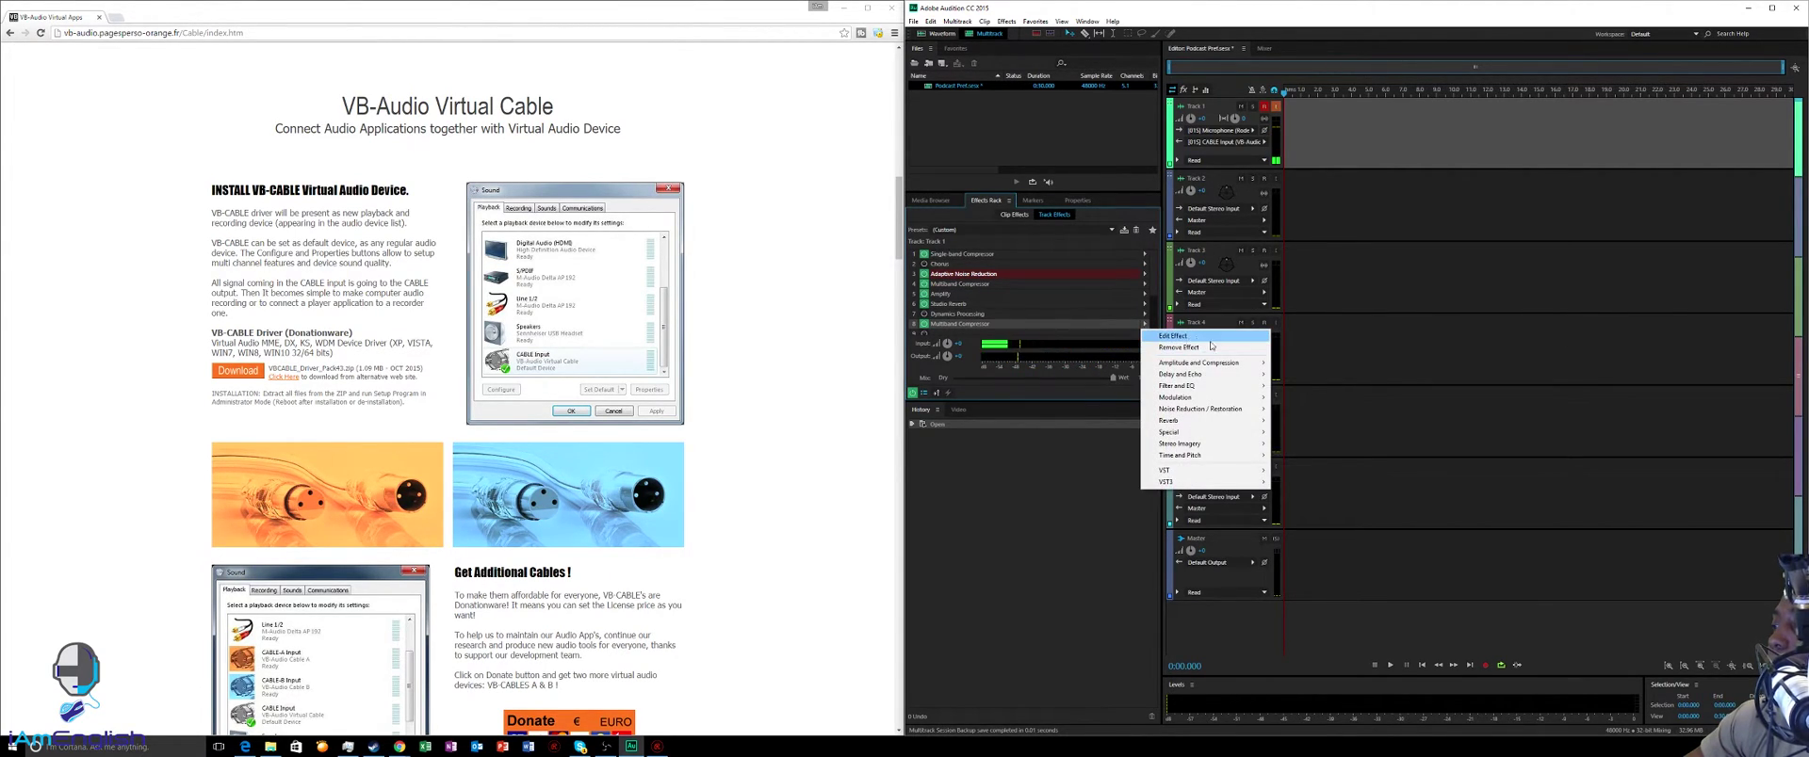
{"action": "mouse_move", "coordinate": [1219, 367]}
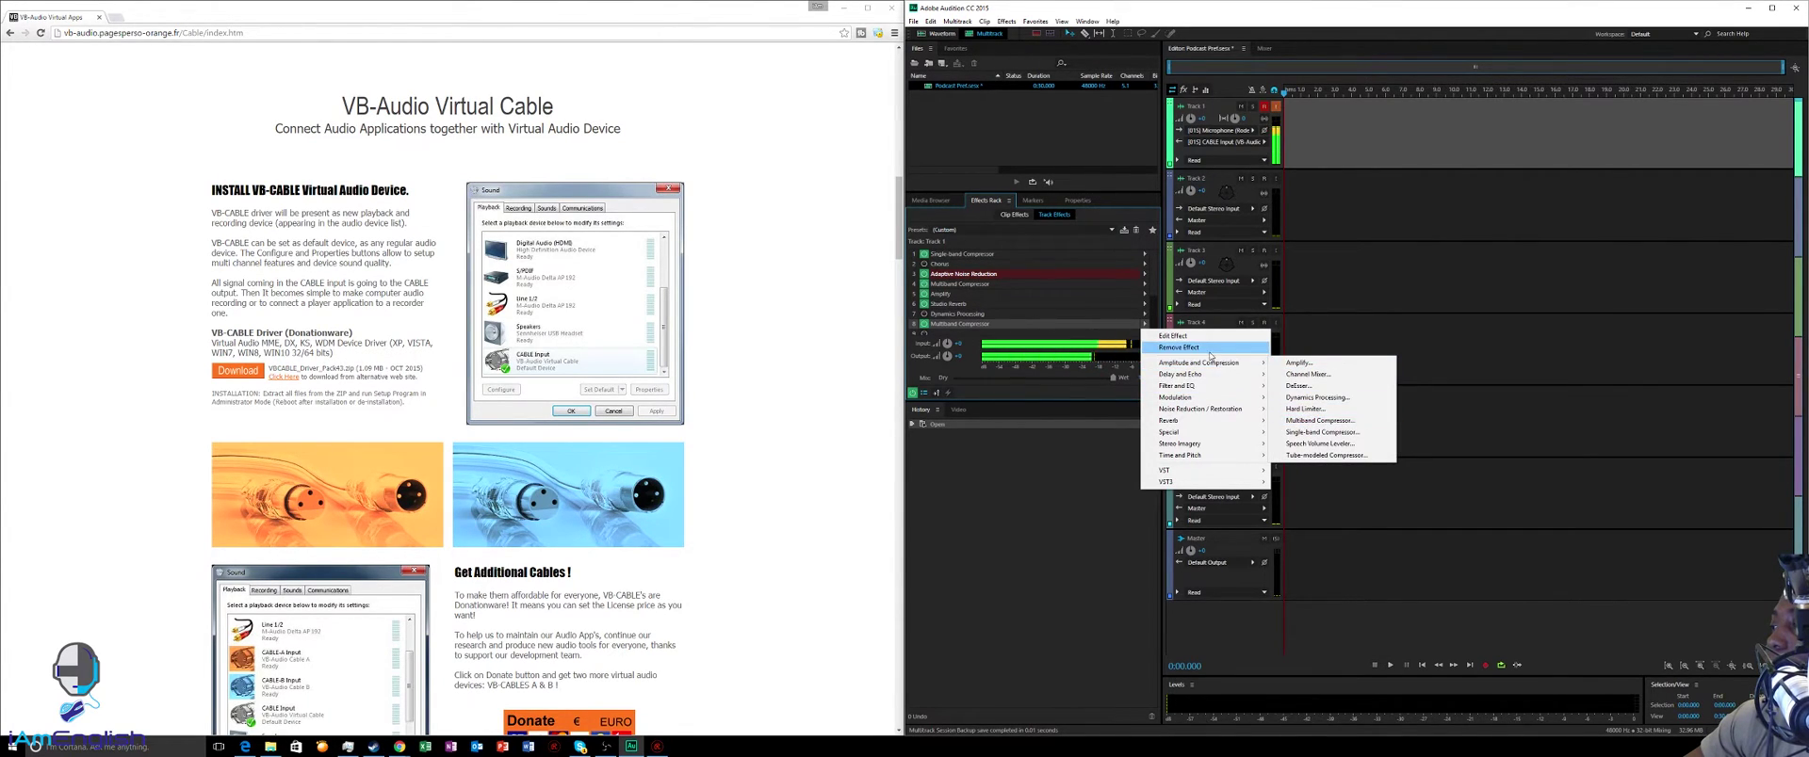
{"action": "left_click", "coordinate": [1304, 421]}
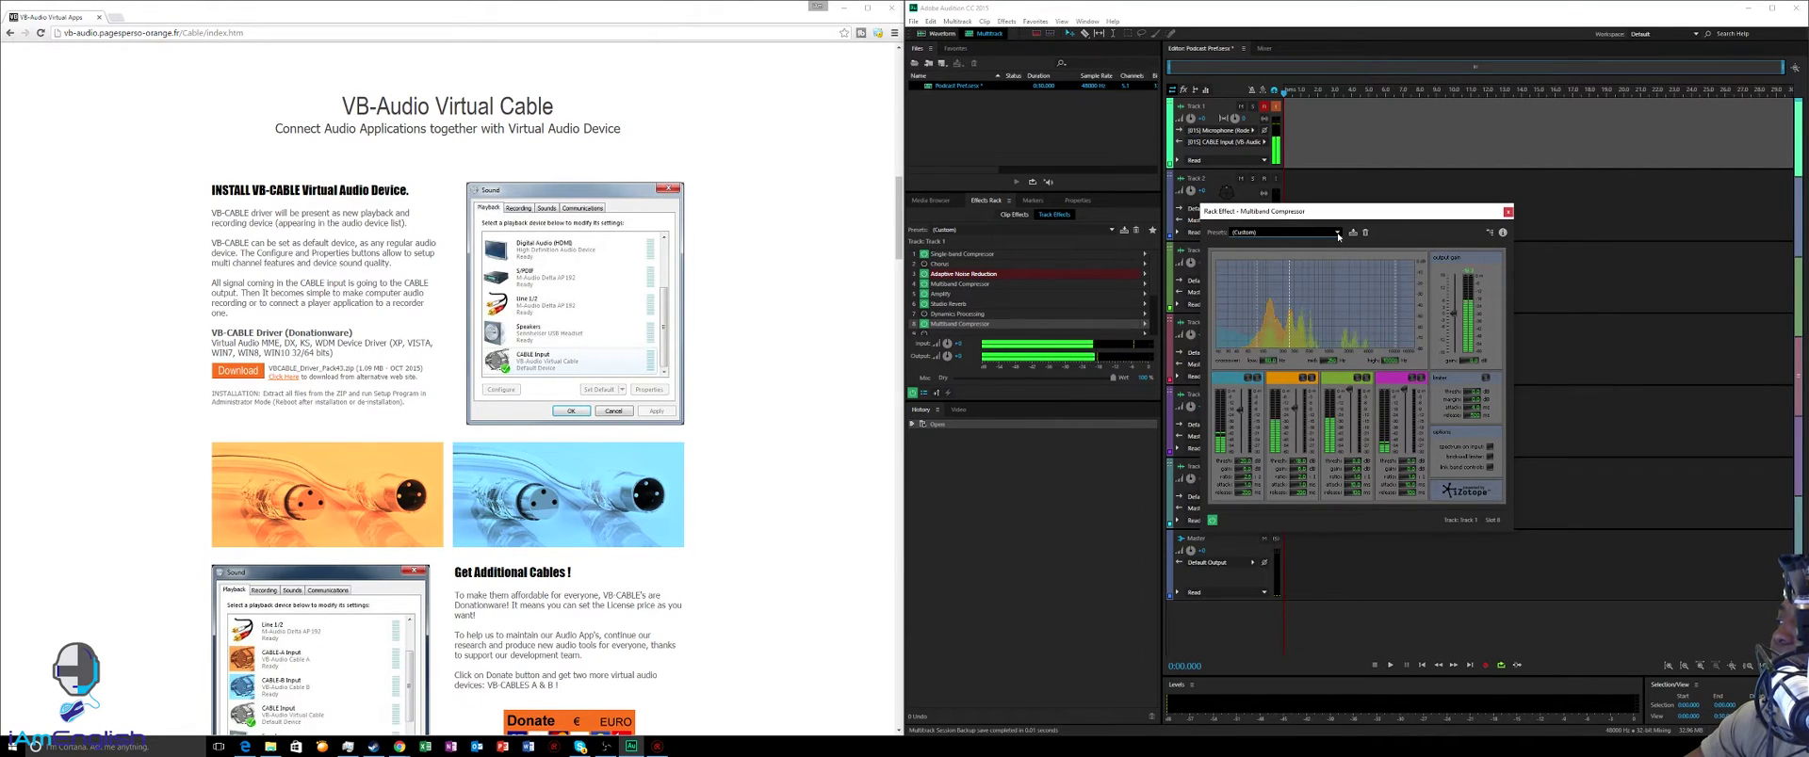
{"action": "left_click", "coordinate": [1337, 232]}
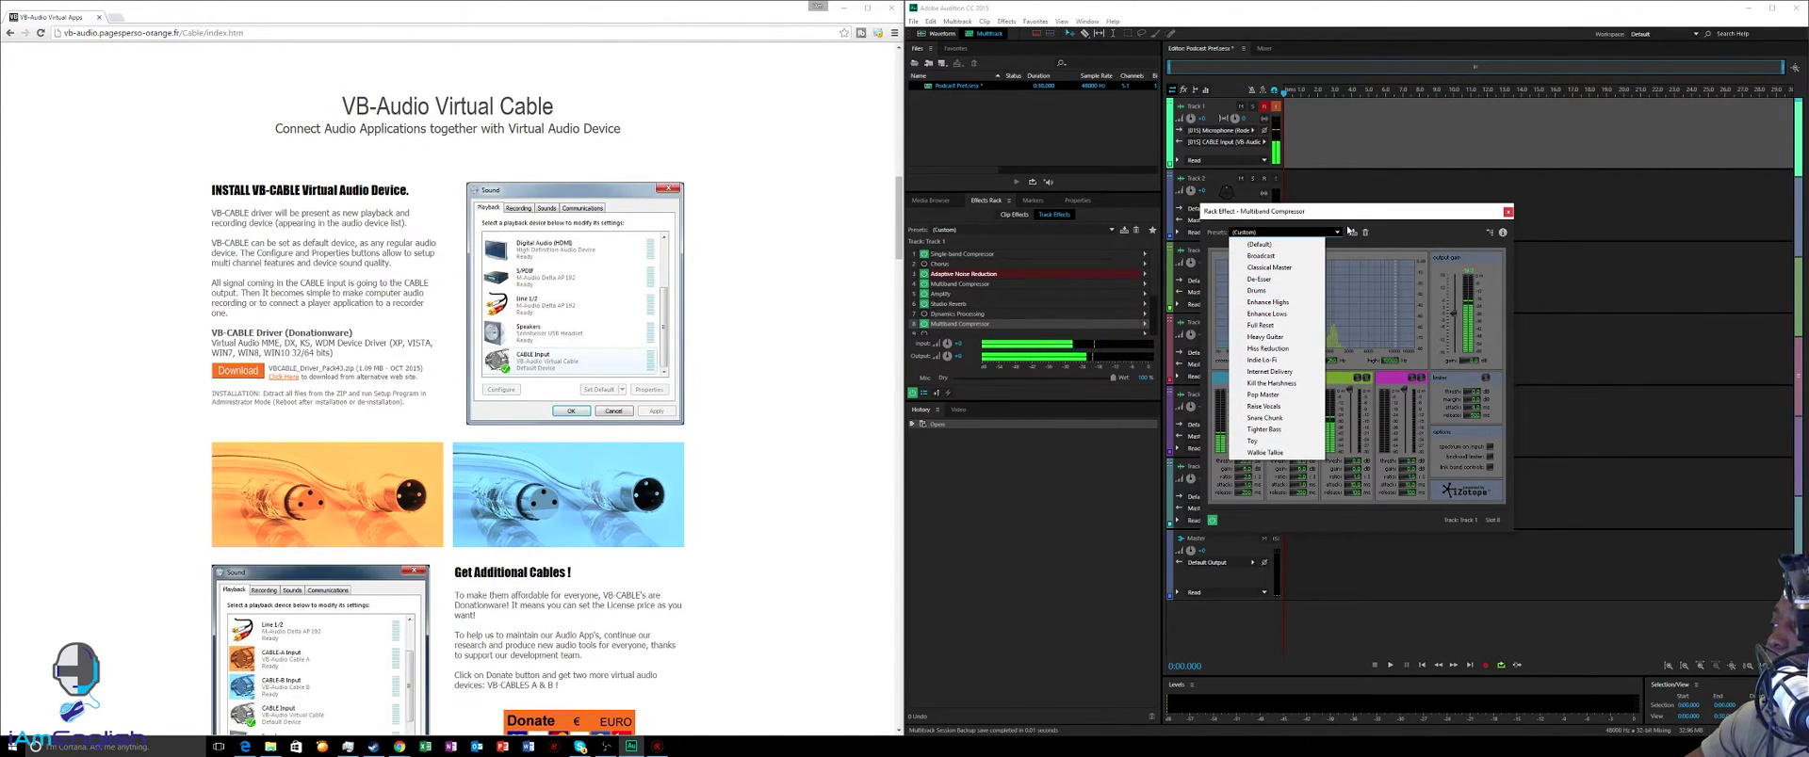
{"action": "left_click", "coordinate": [1338, 232]}
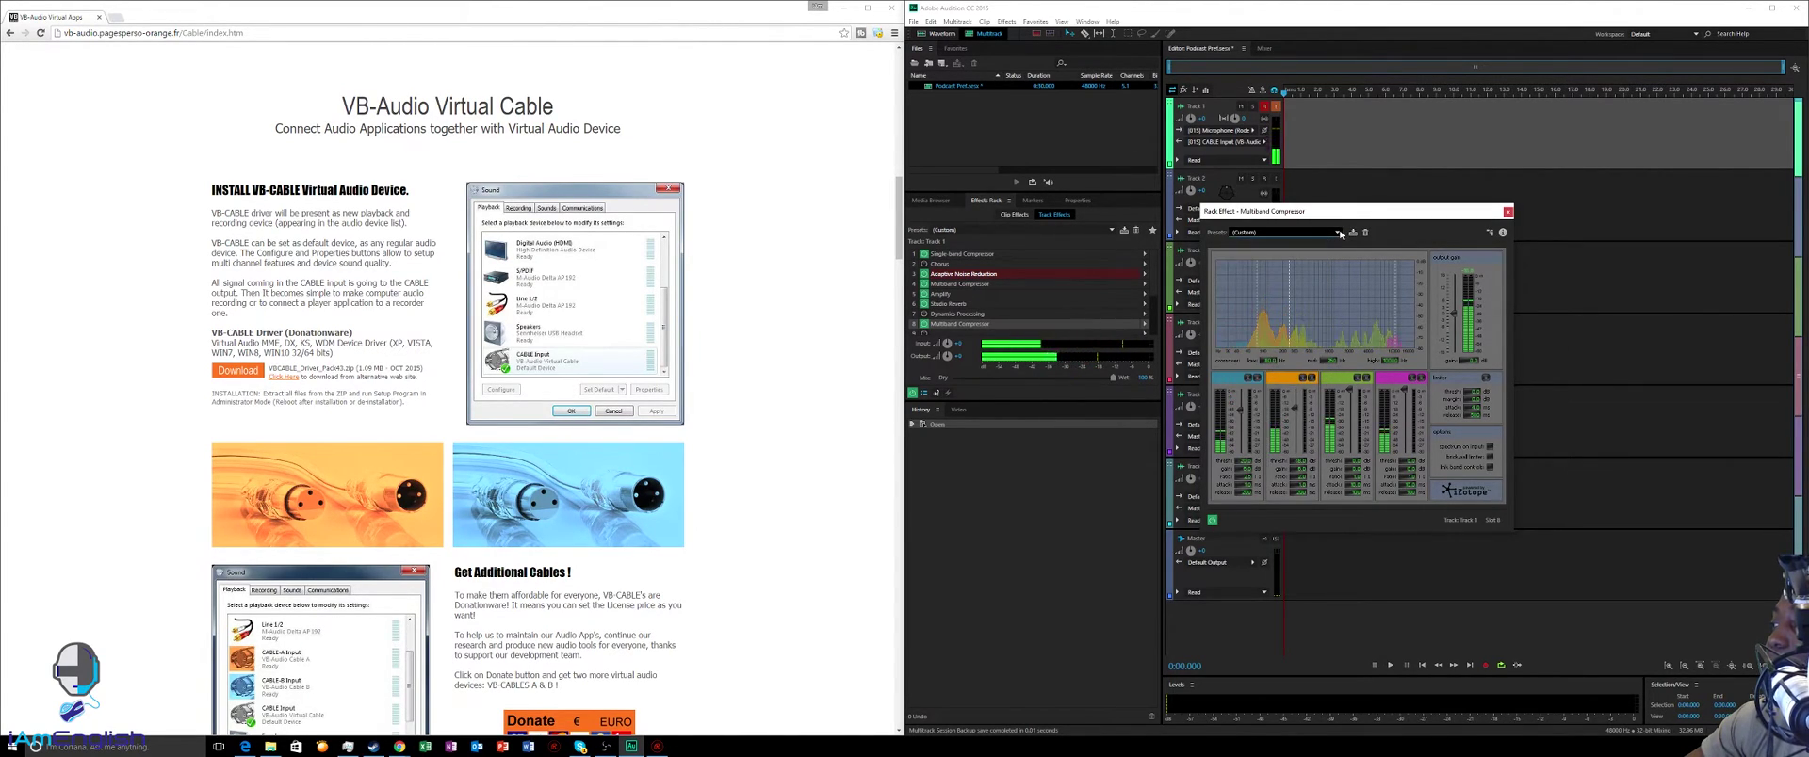
{"action": "left_click", "coordinate": [1507, 212]}
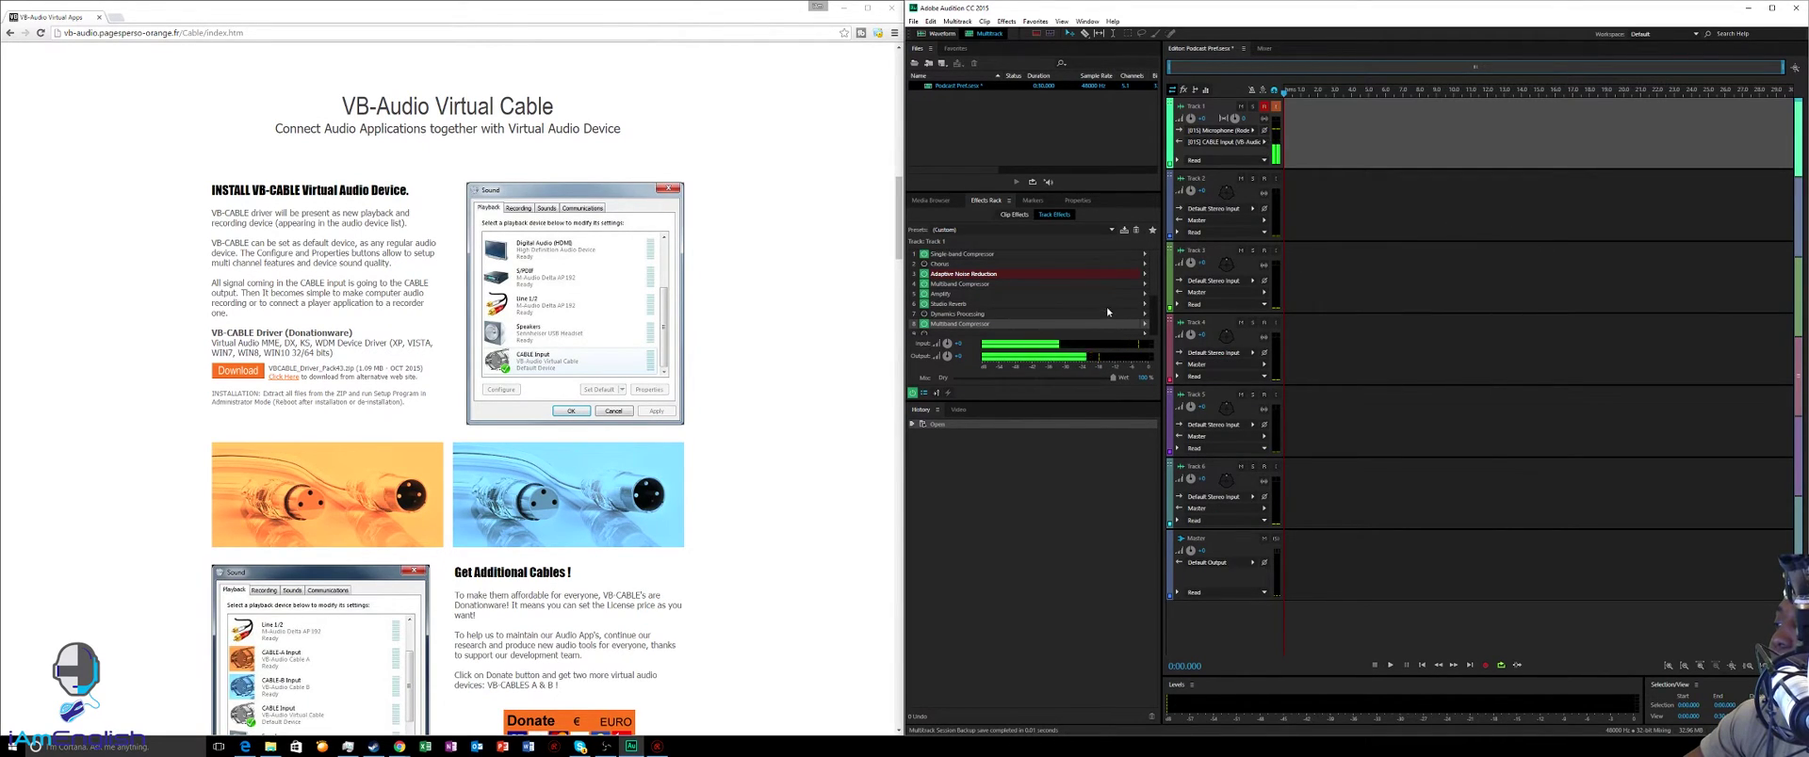
Step: Examine the remaining slots of Track 1's effects rack and the rack's power control
{"action": "scroll", "coordinate": [1110, 304], "scroll_direction": "down", "scroll_amount": 3}
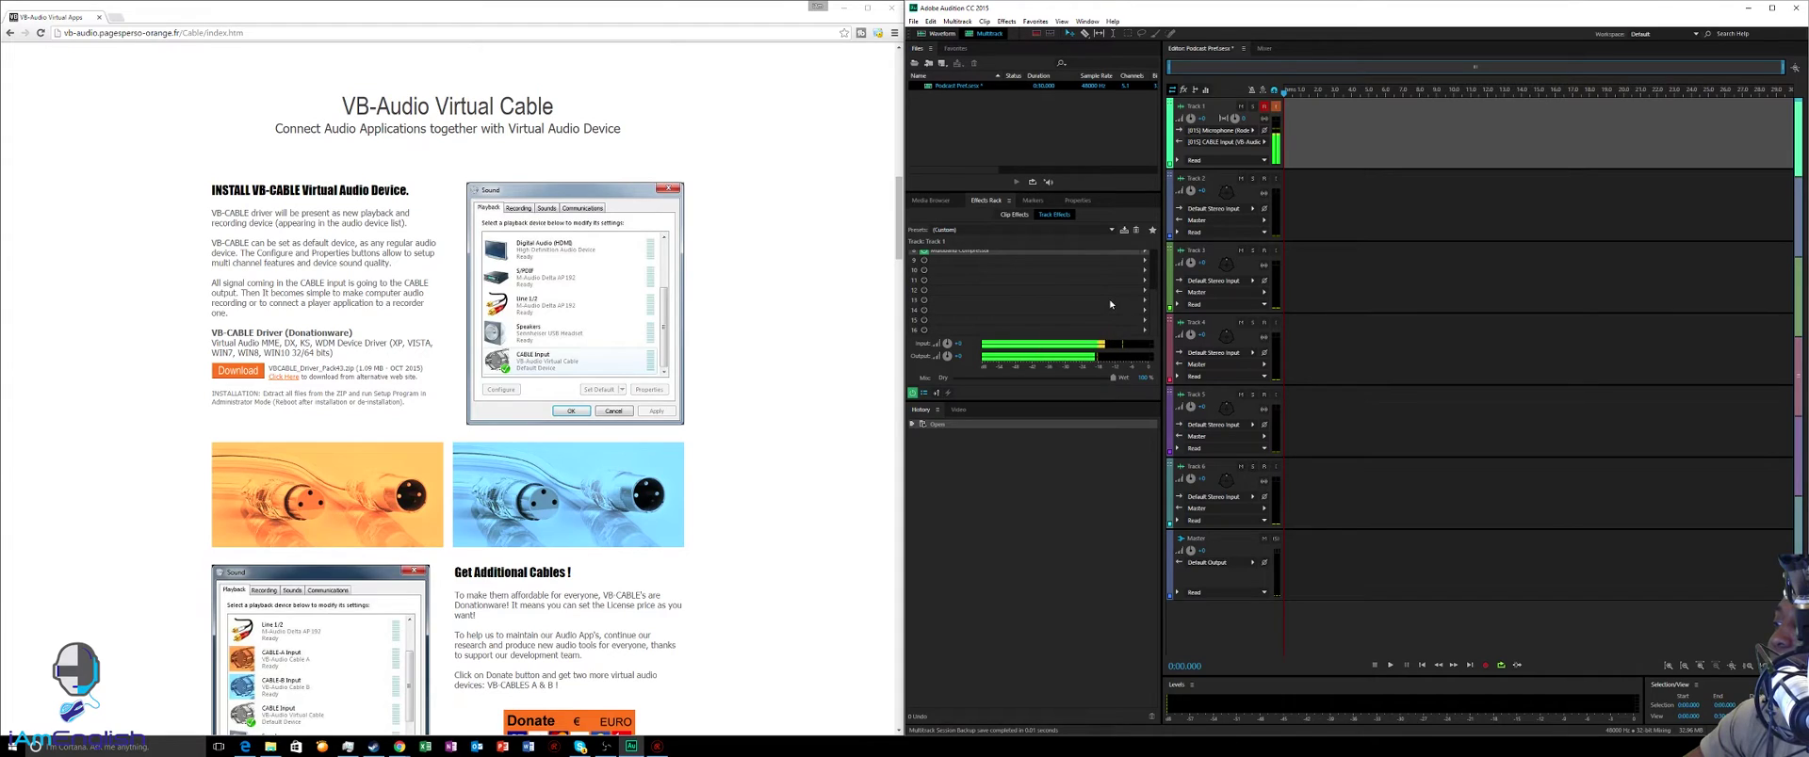
{"action": "scroll", "coordinate": [1110, 304], "scroll_direction": "up", "scroll_amount": 3}
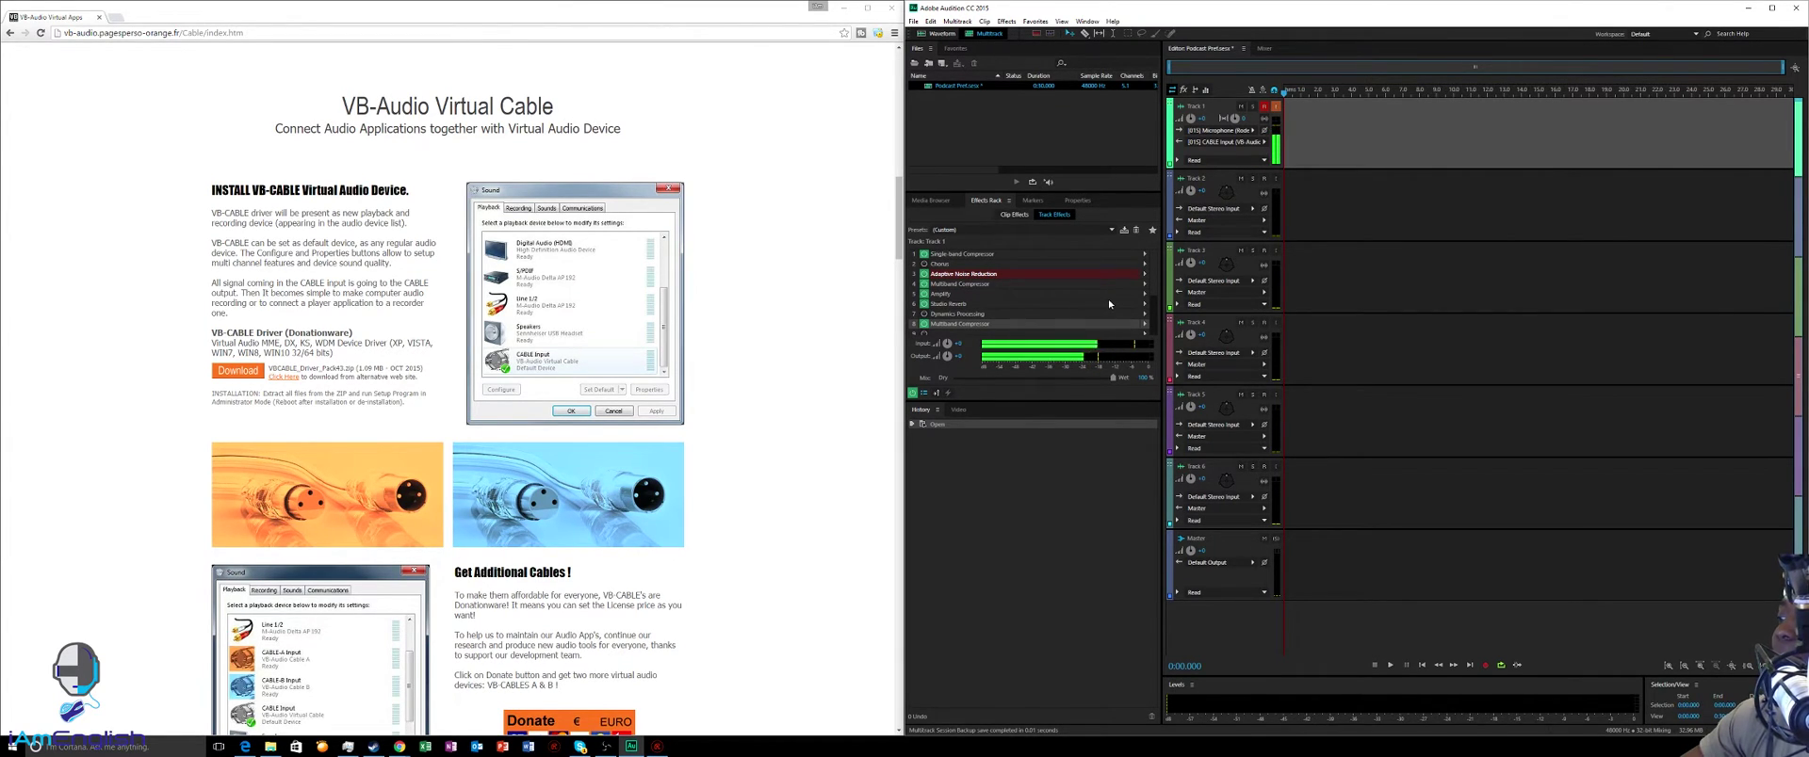
{"action": "left_click", "coordinate": [913, 394]}
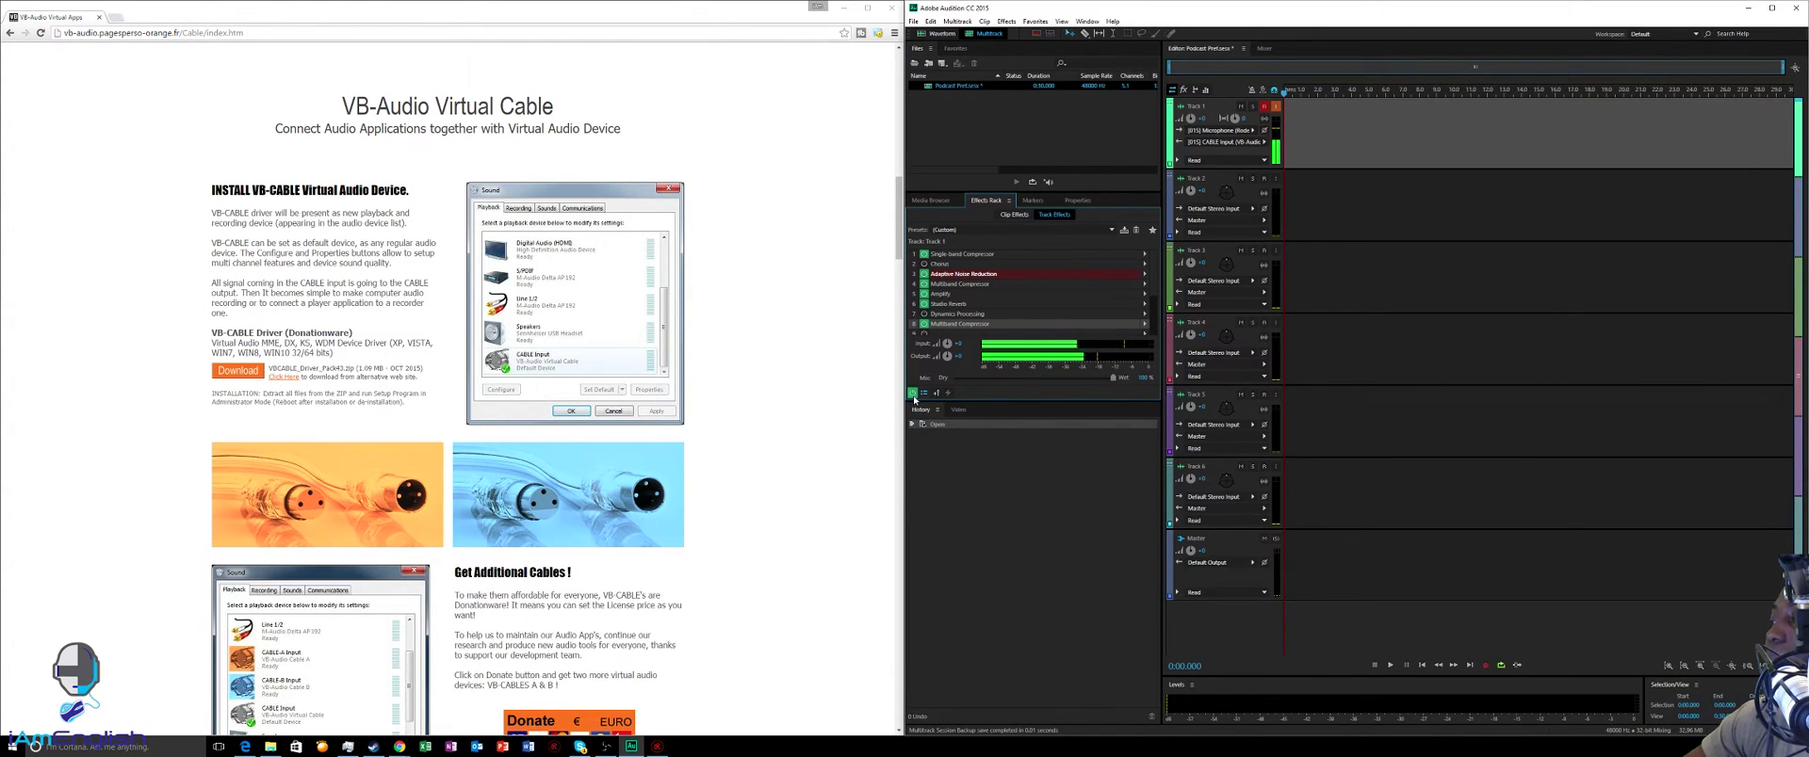
Step: Review the session's save commands, including Save As, and switch to Open Broadcaster Software
{"action": "left_click", "coordinate": [914, 21]}
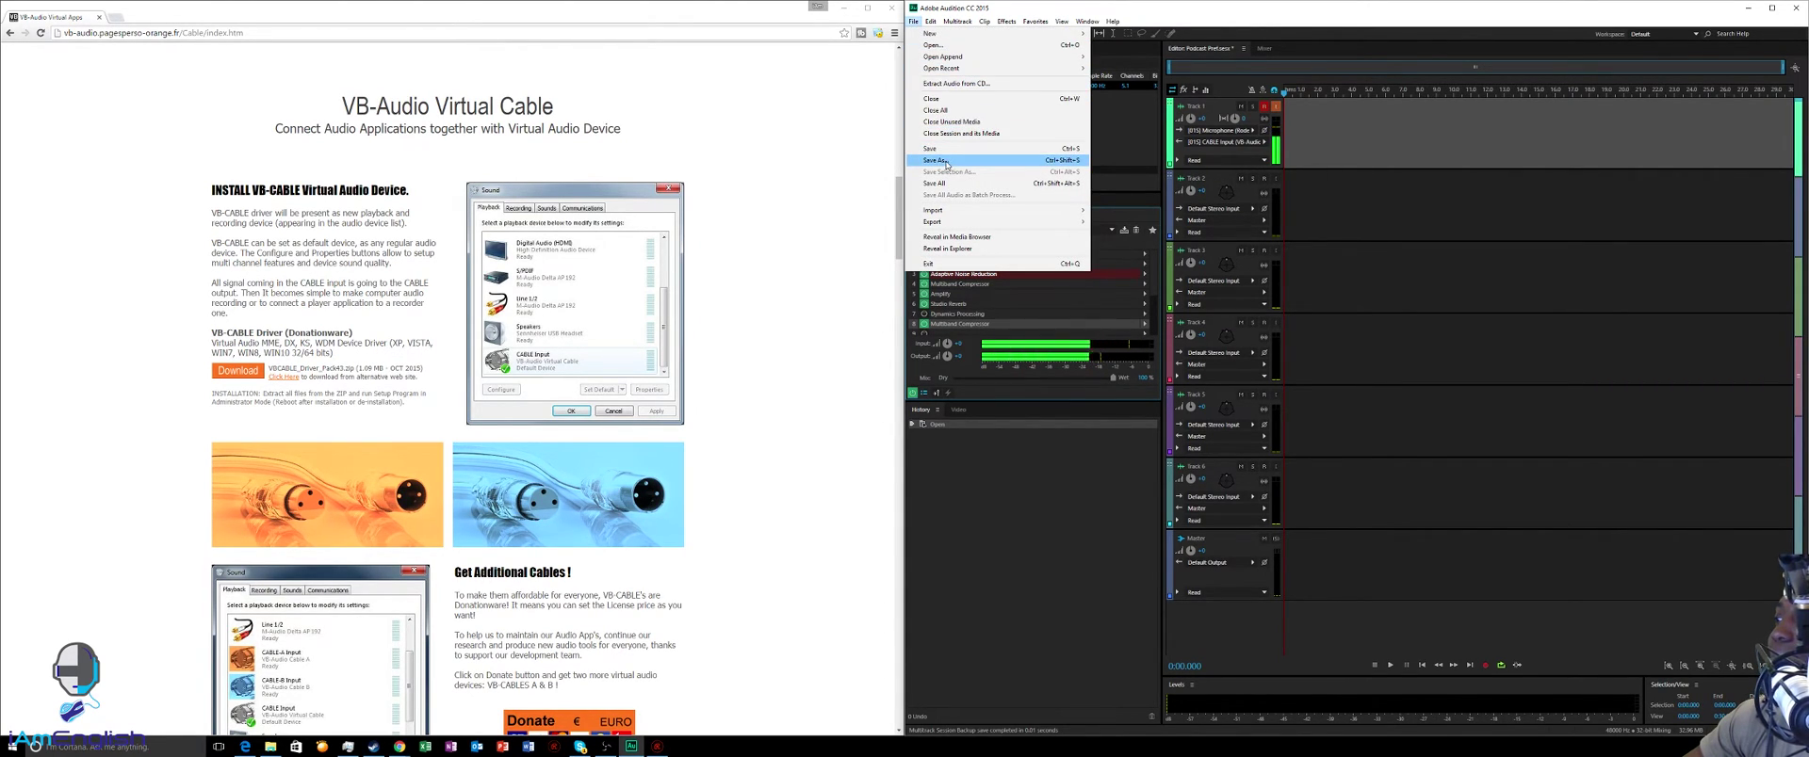
{"action": "left_click", "coordinate": [914, 21]}
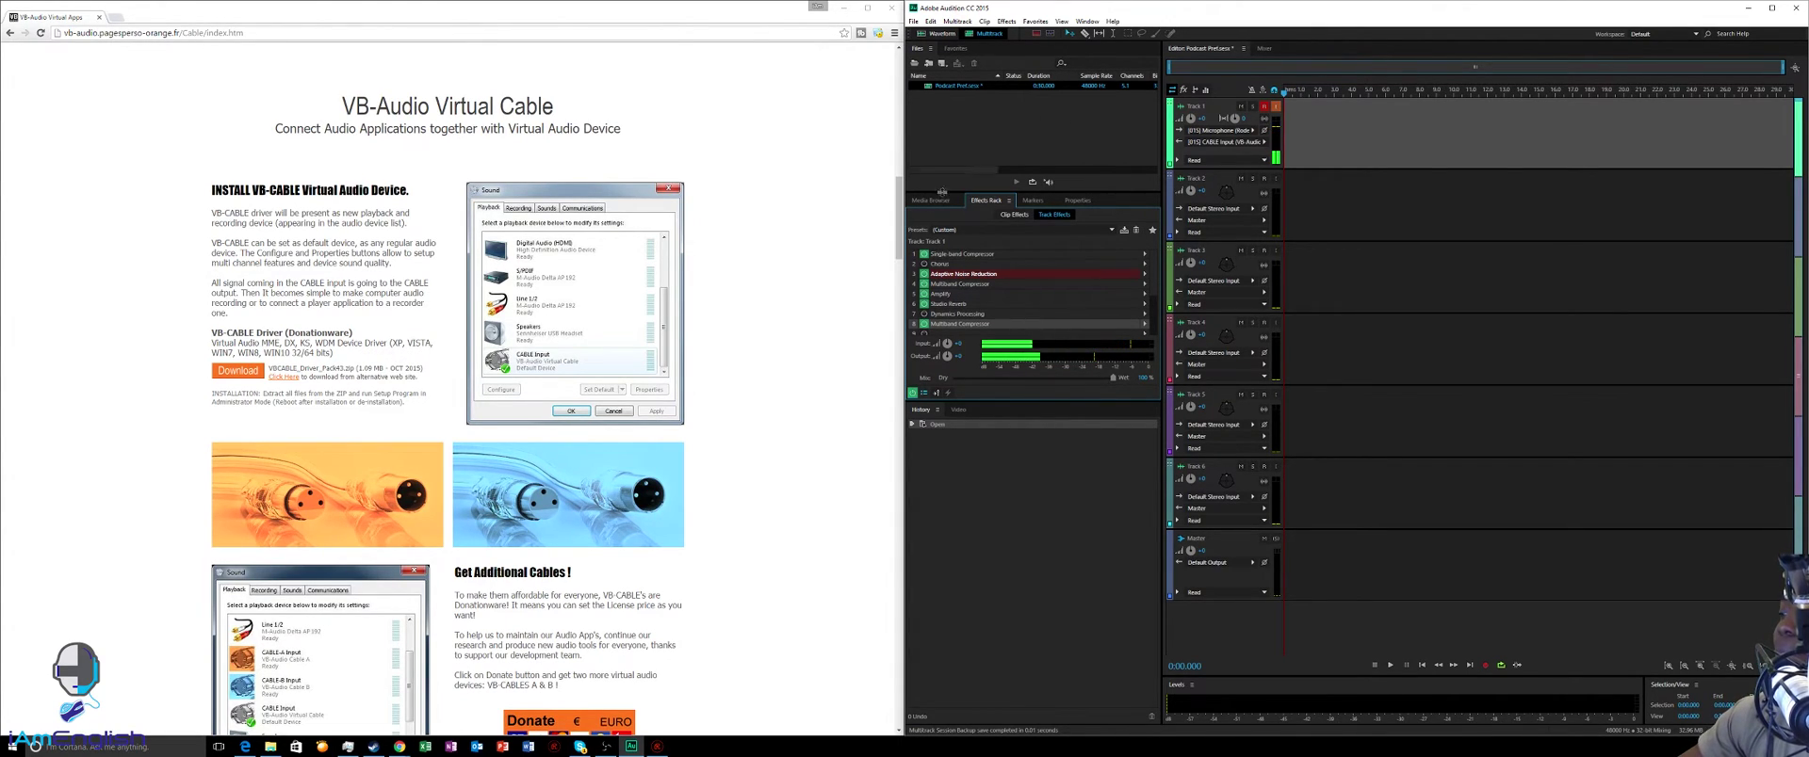
{"action": "left_click", "coordinate": [606, 746]}
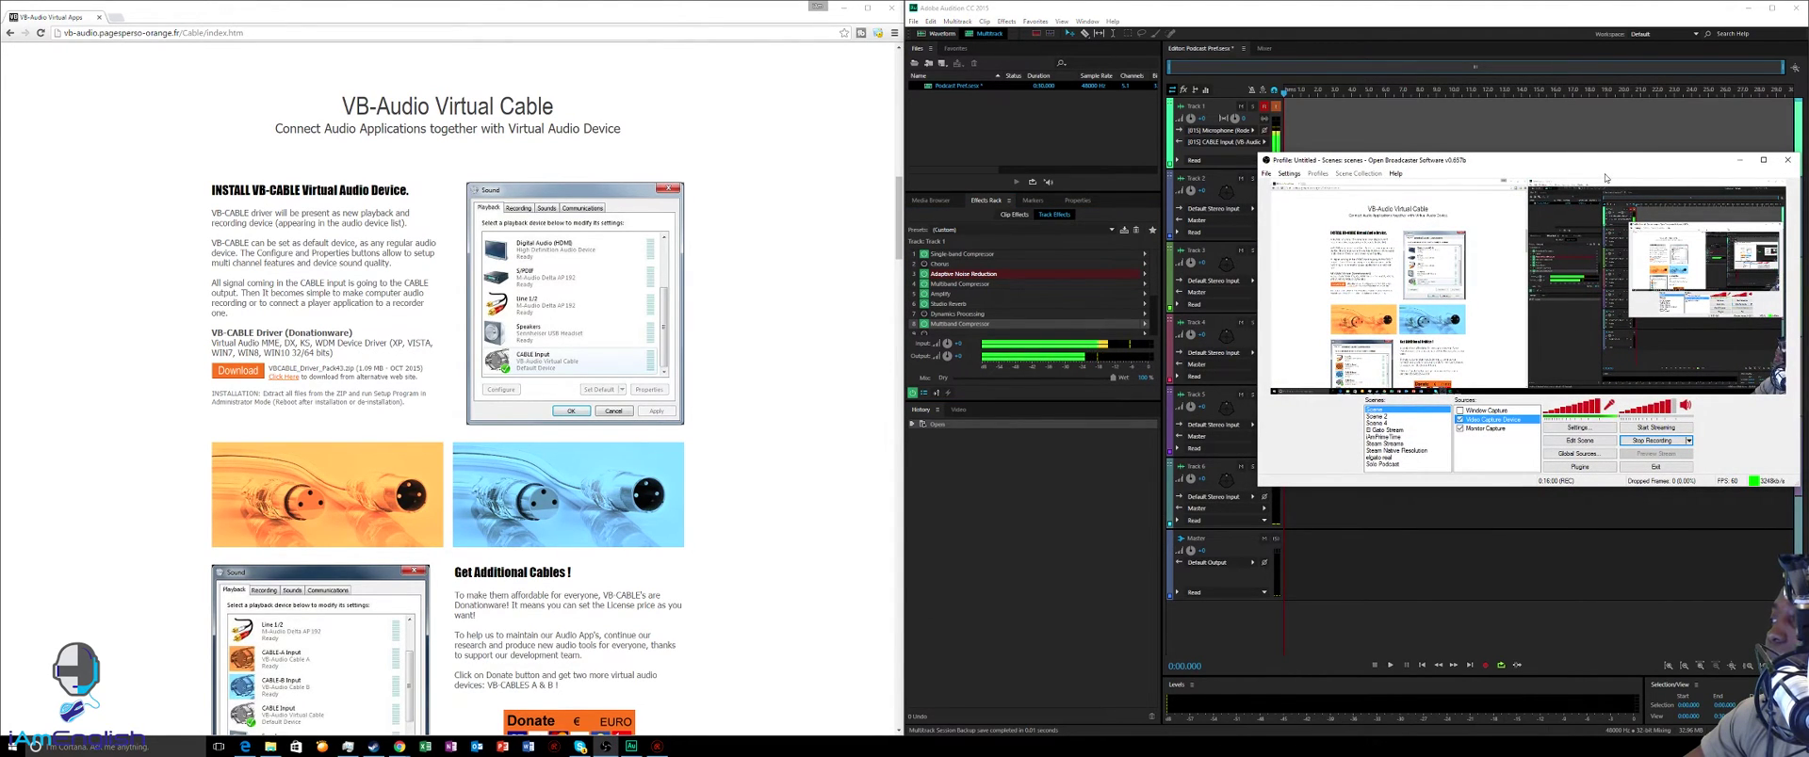
Step: Examine the Microphone/Auxiliary Audio Device choices in the broadcaster's audio settings, discard the settings dialog and minimize the program to return to Adobe Audition
{"action": "left_click_drag", "start_coordinate": [1605, 177], "coordinate": [1502, 162]}
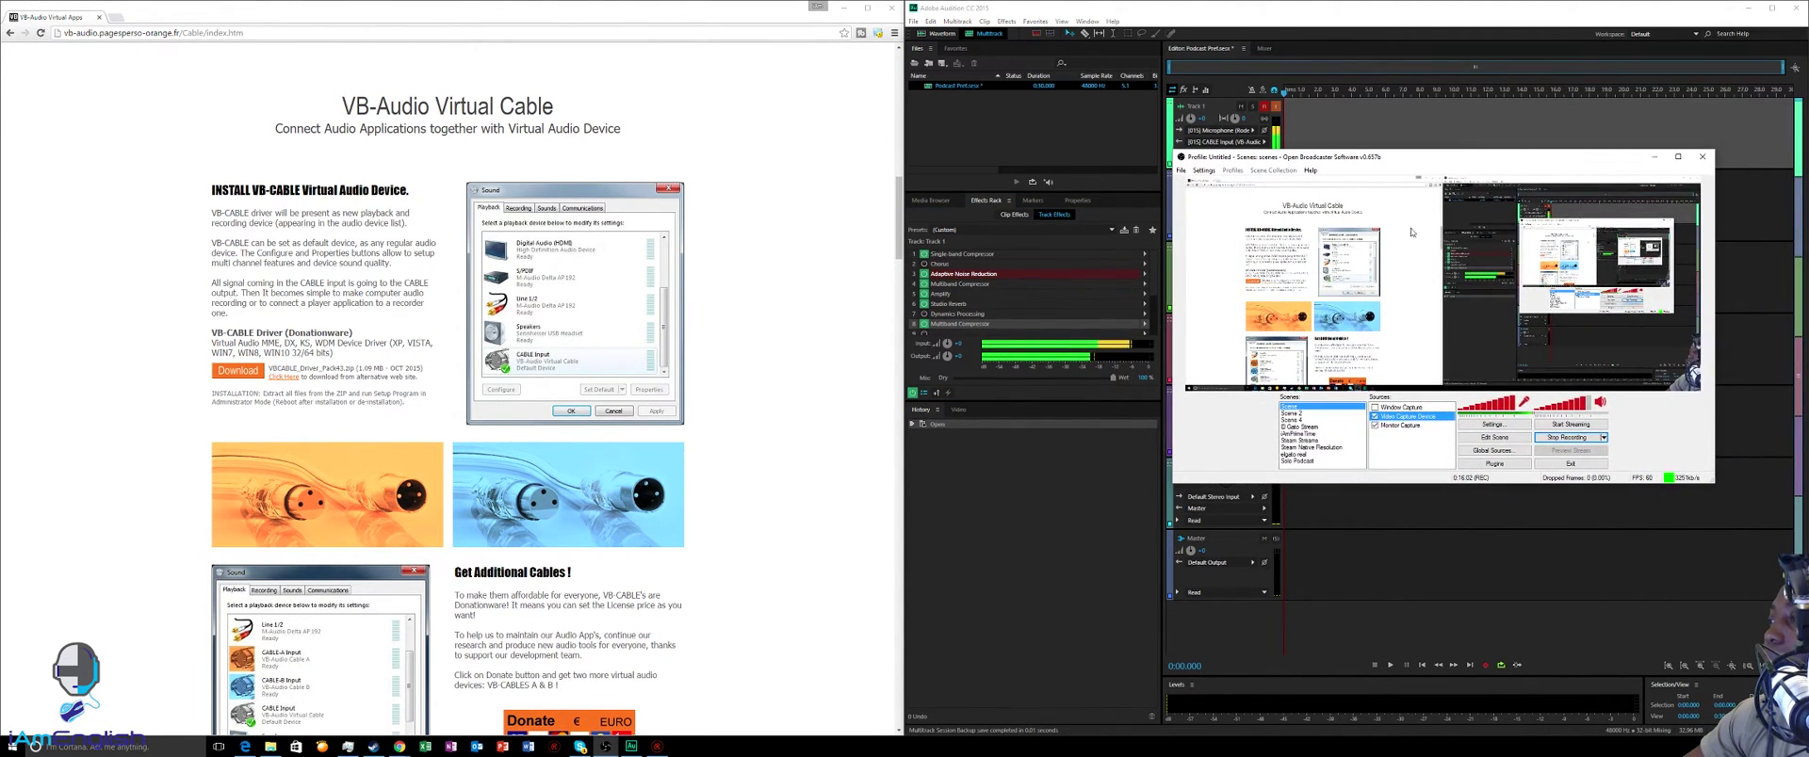
{"action": "left_click", "coordinate": [1494, 424]}
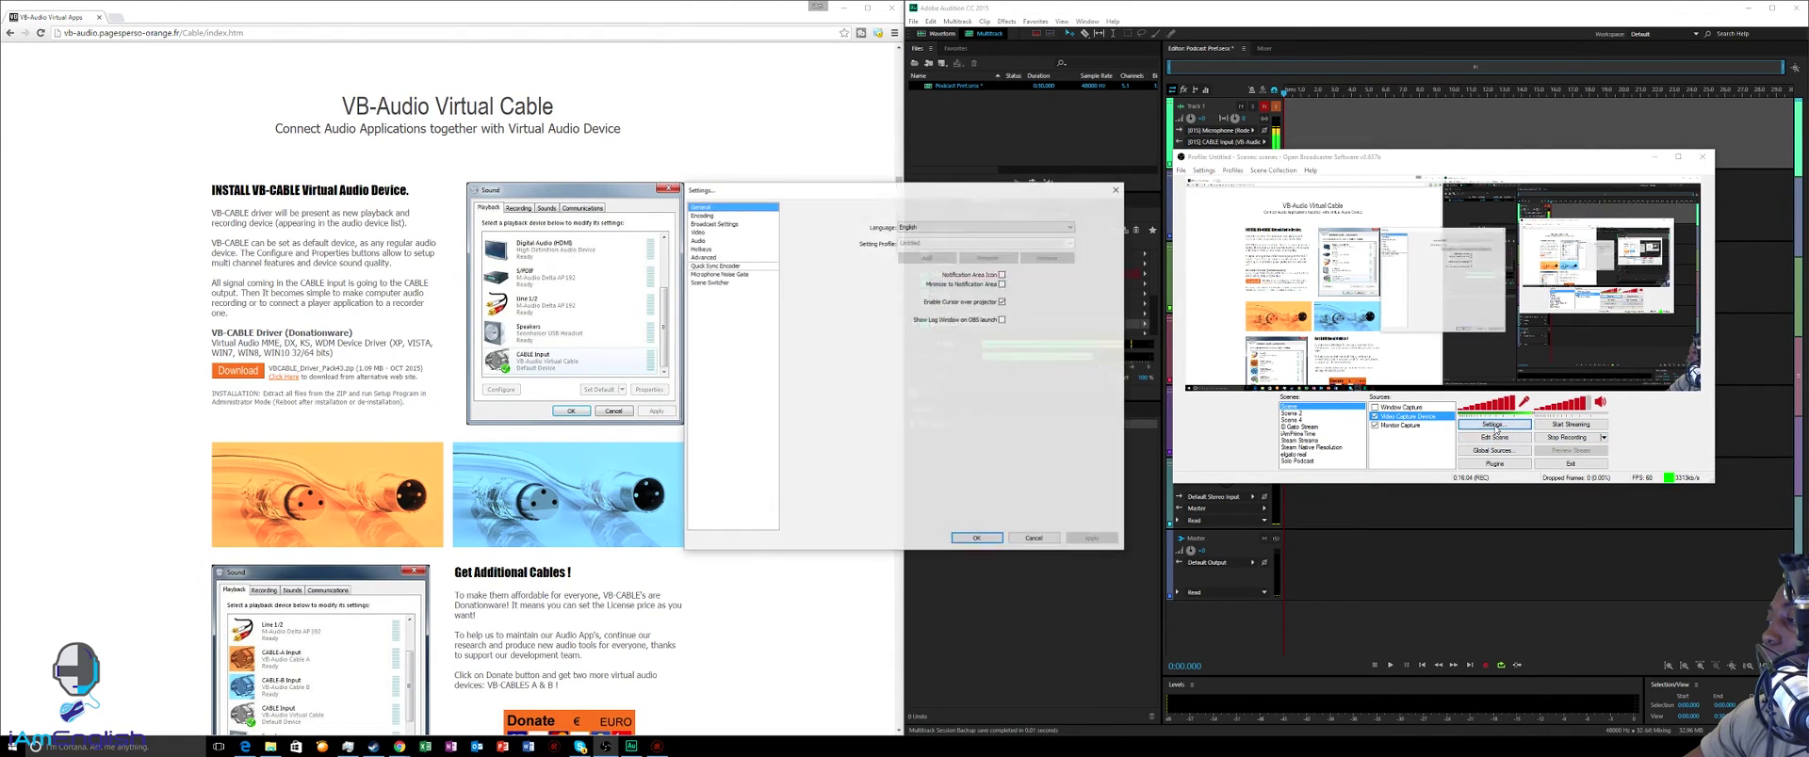
{"action": "left_click", "coordinate": [698, 241]}
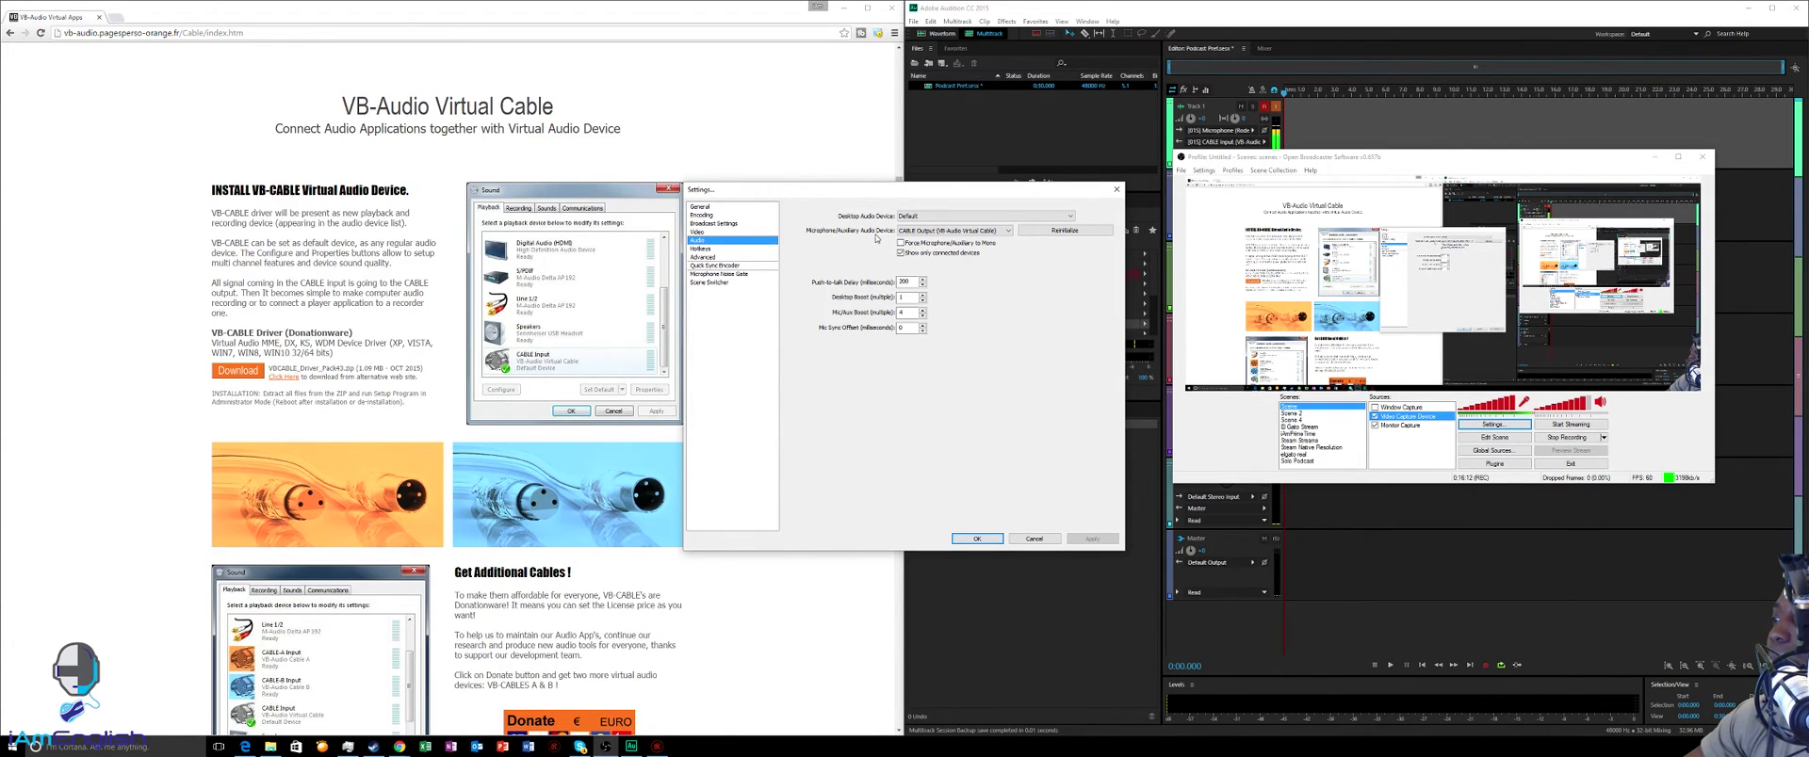
{"action": "left_click", "coordinate": [1009, 233]}
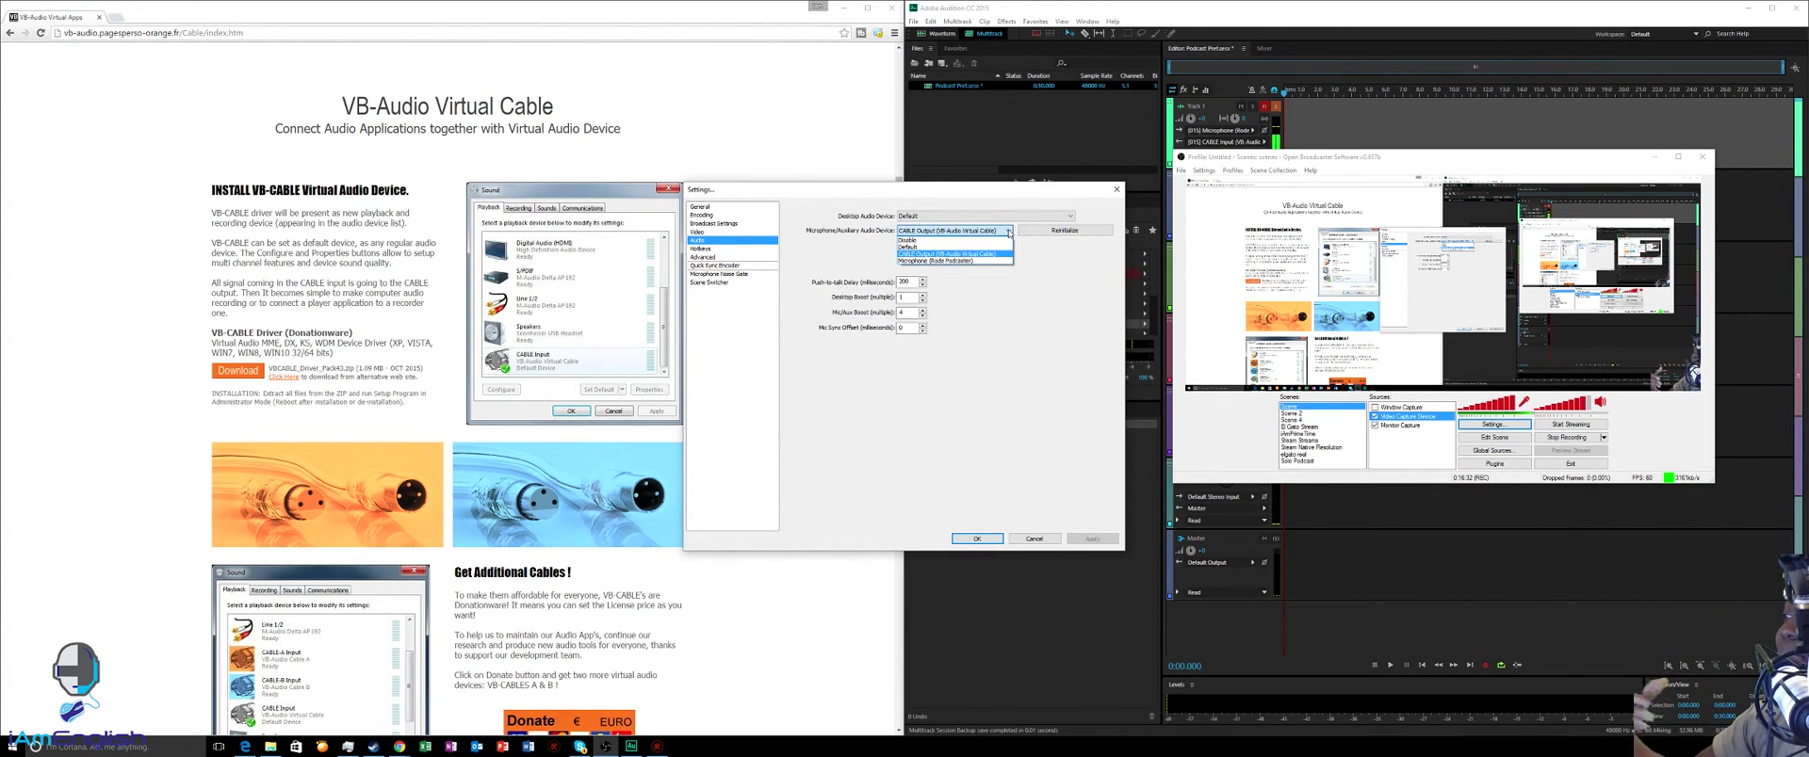
{"action": "left_click", "coordinate": [1009, 233]}
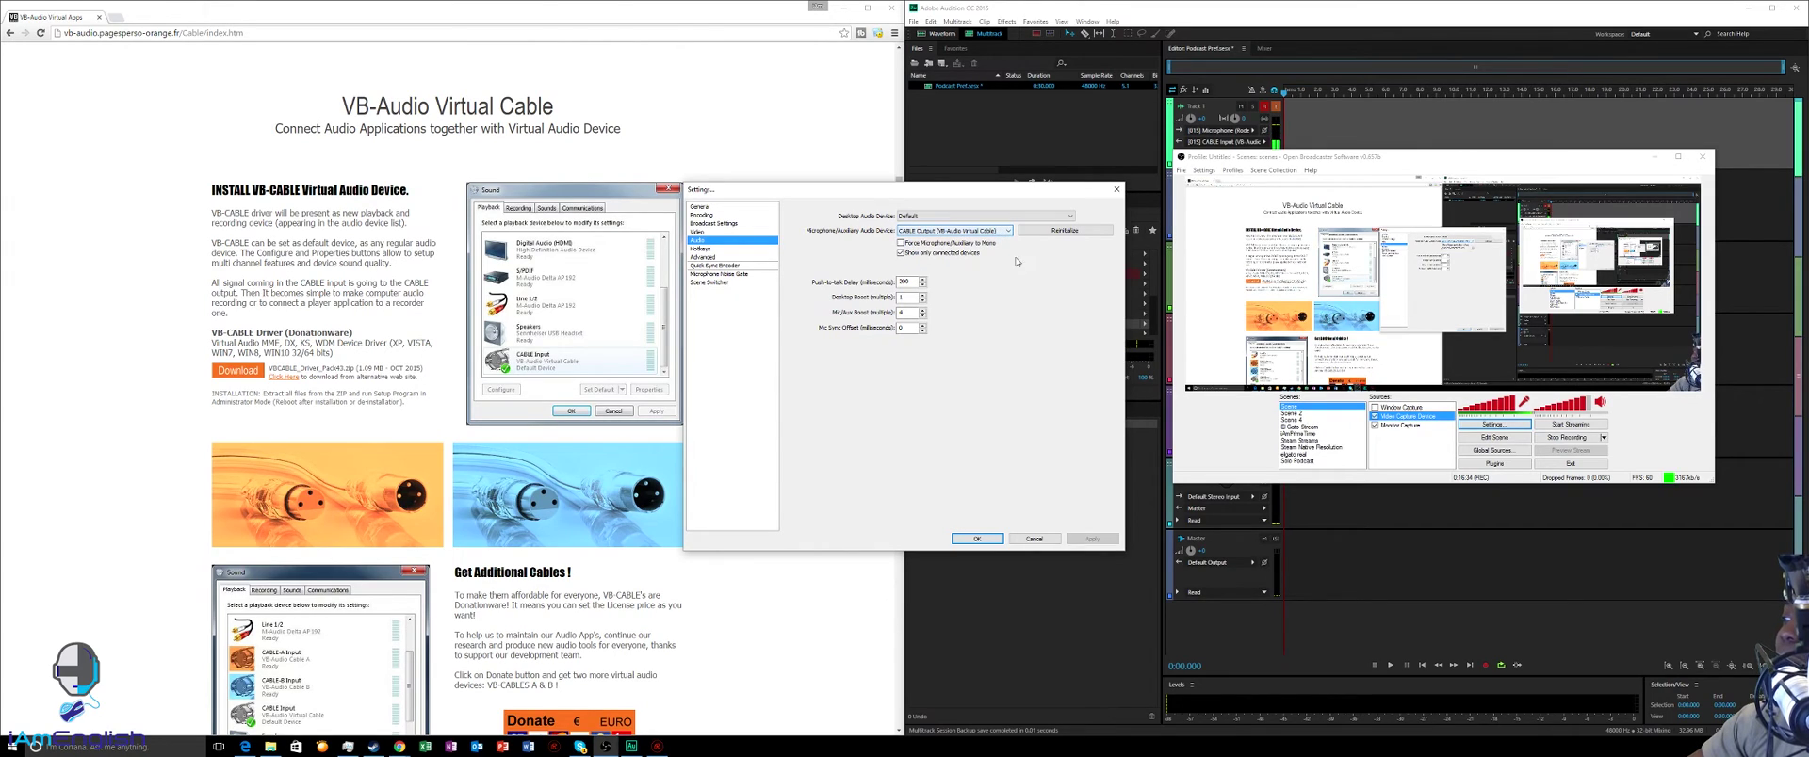
{"action": "left_click", "coordinate": [1034, 540]}
{"action": "left_click", "coordinate": [1033, 539]}
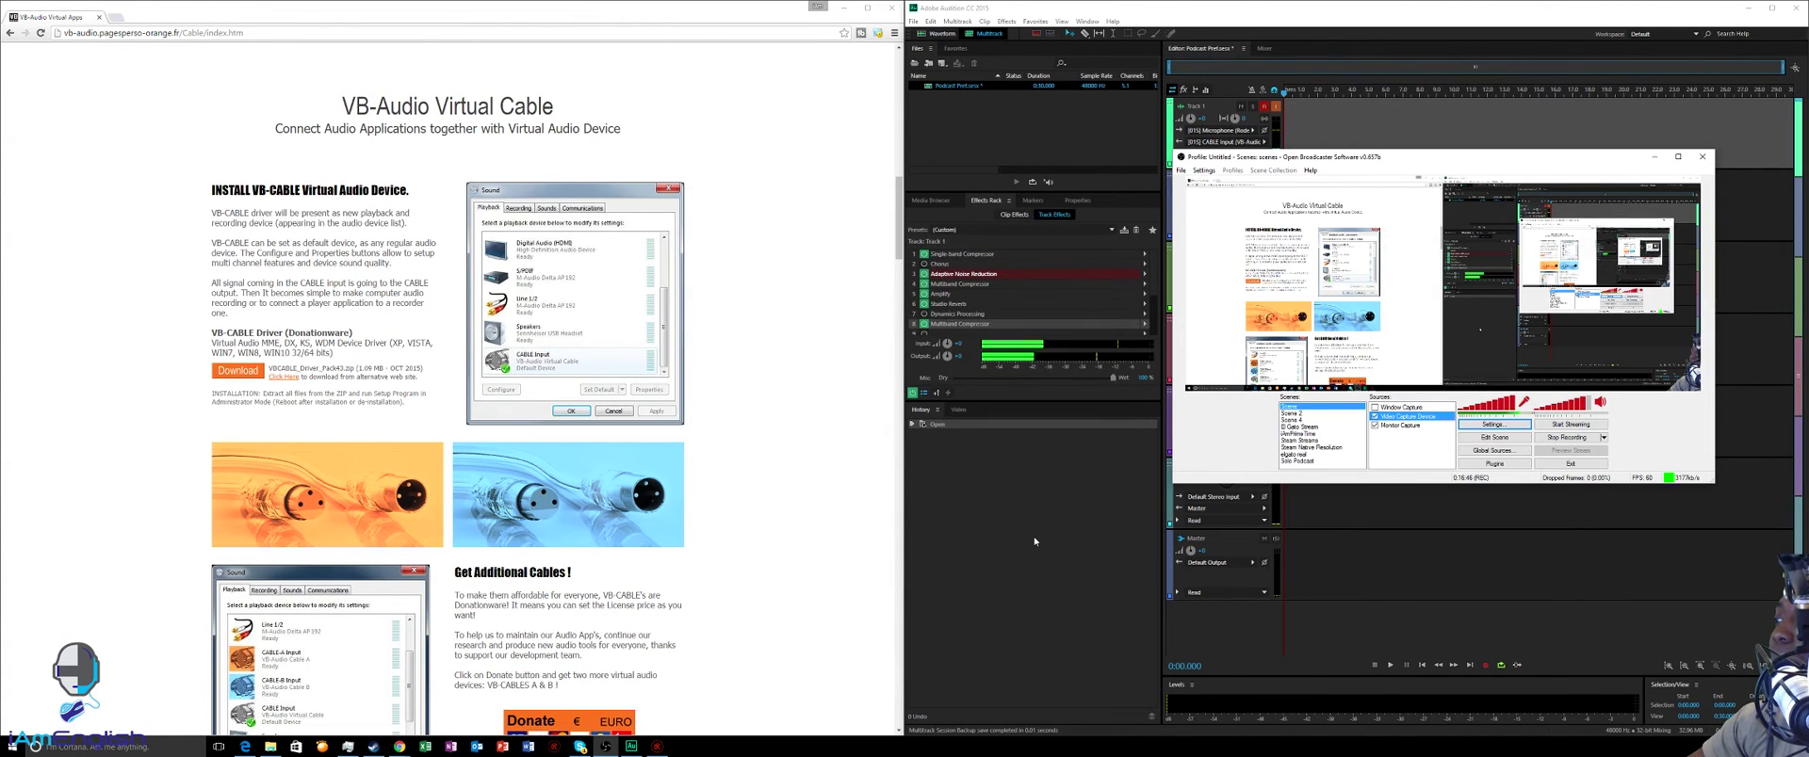
{"action": "left_click", "coordinate": [1656, 158]}
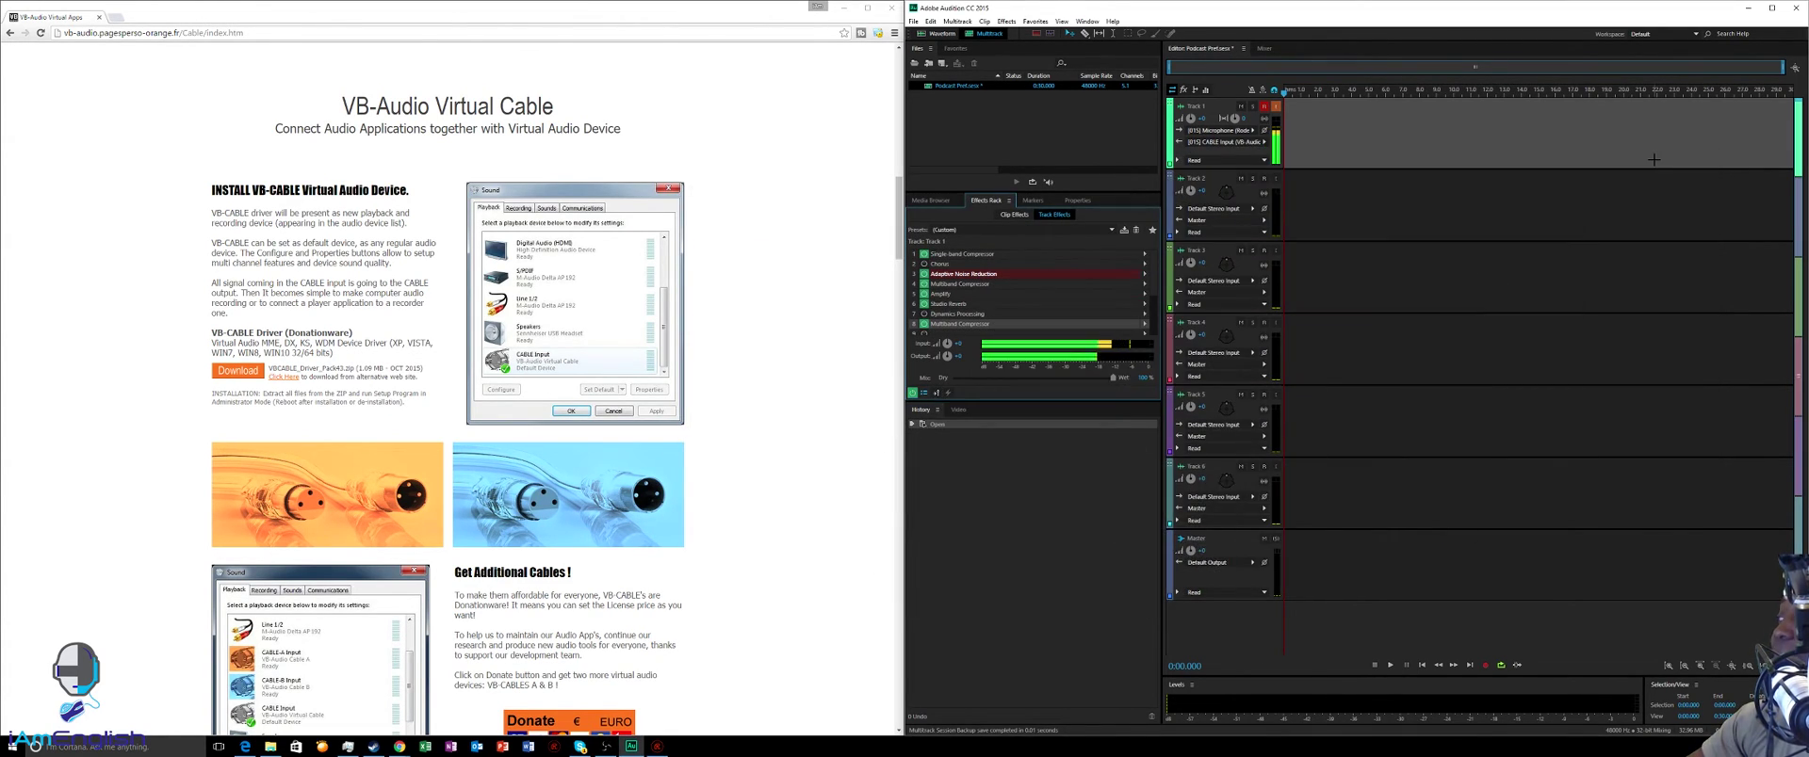